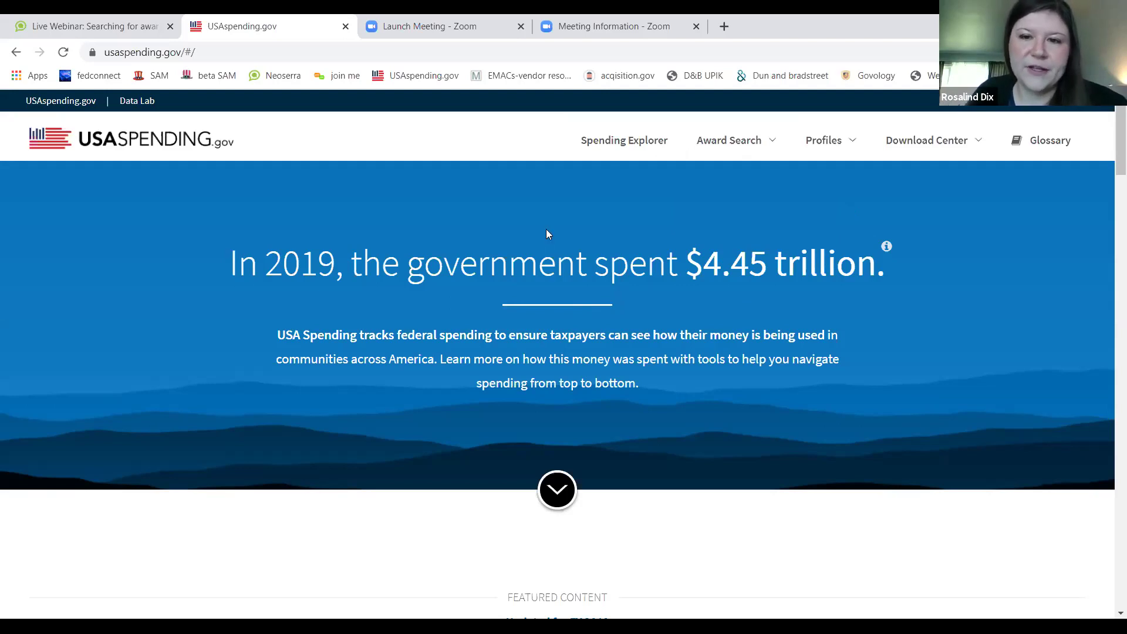
- Open the advanced award search and display the information on which attributes the Keyword filter matches
left_click(774, 148)
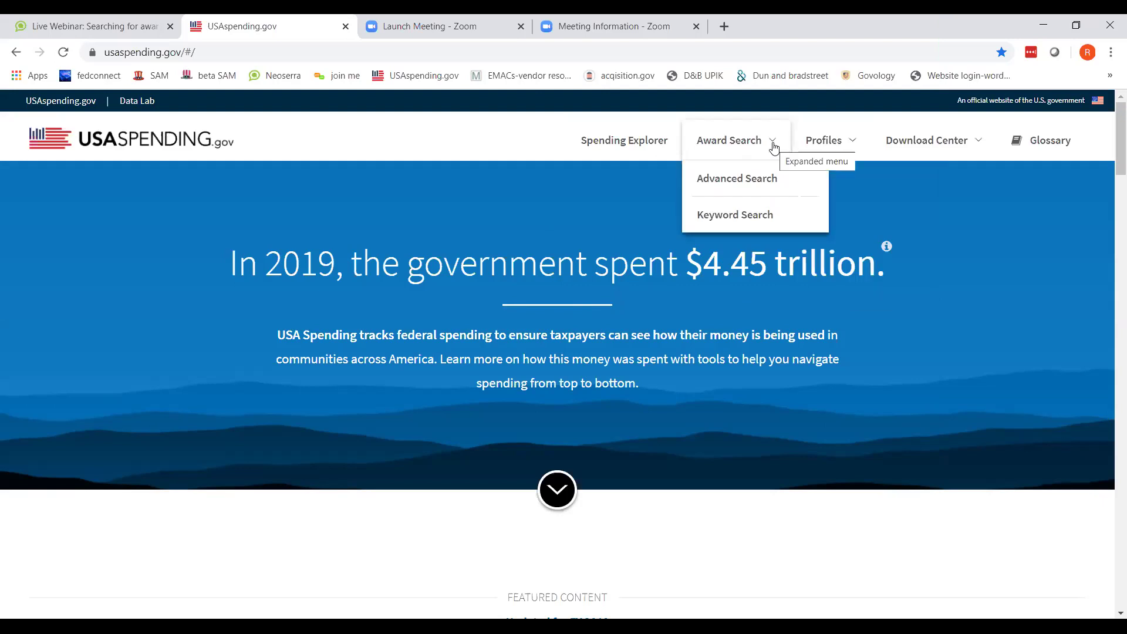
left_click(746, 186)
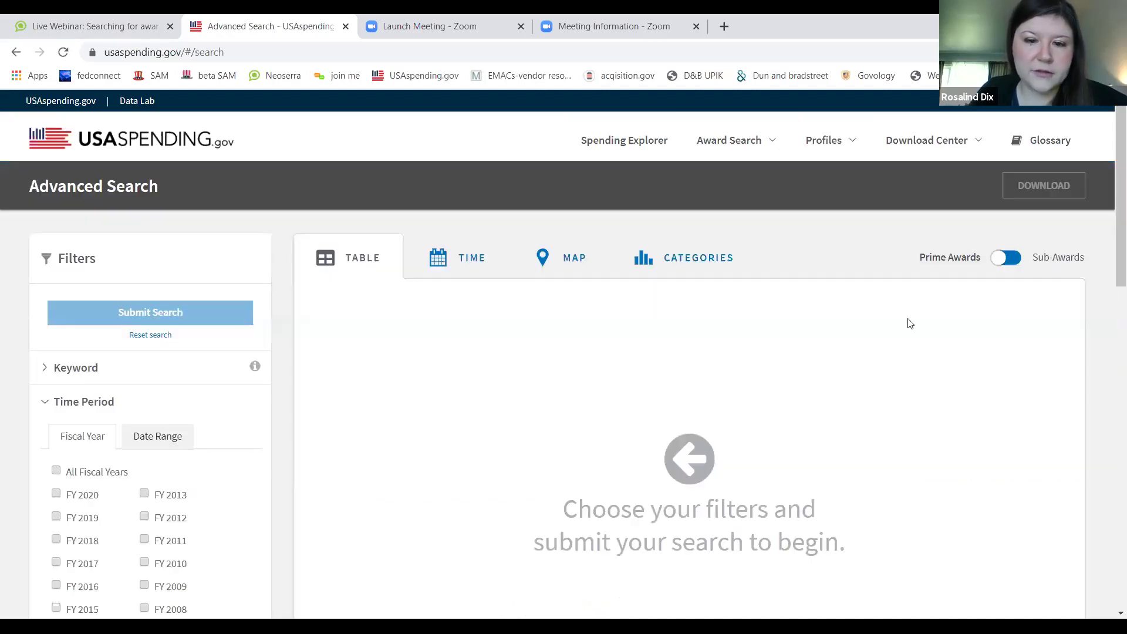
scroll(451, 338, "down", 2)
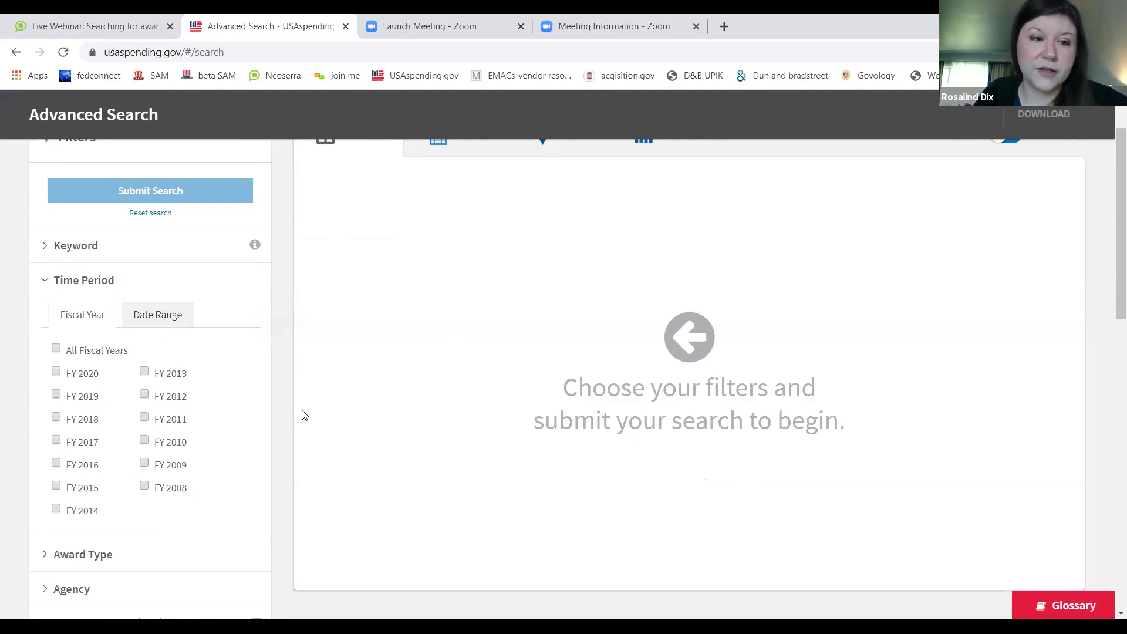
scroll(304, 415, "up", 2)
scroll(282, 381, "down", 2)
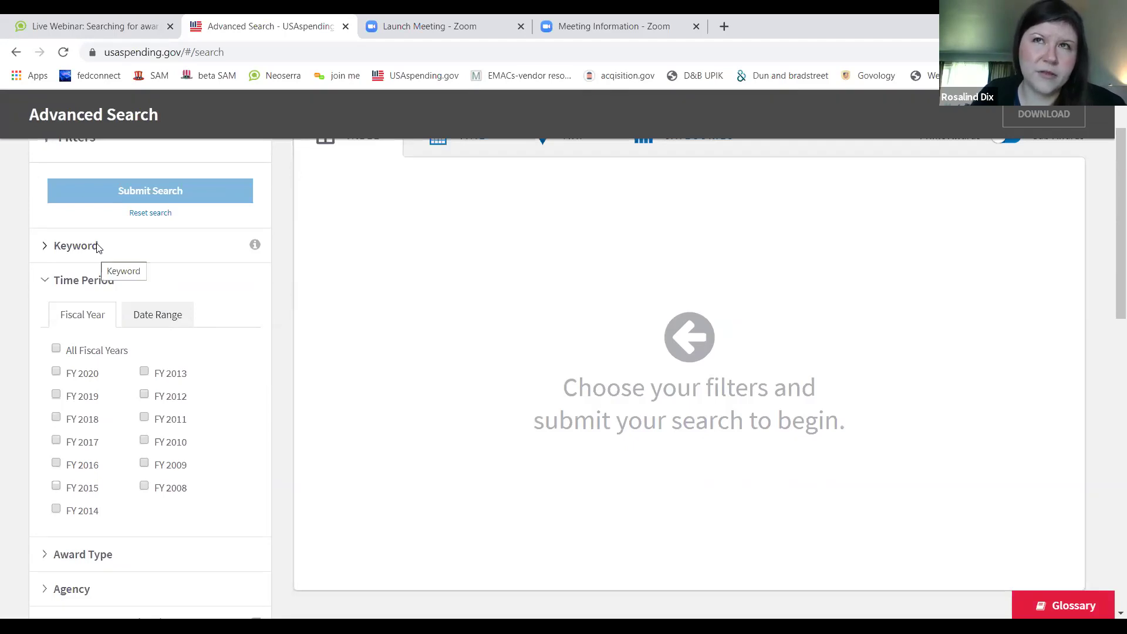
mouse_move(259, 250)
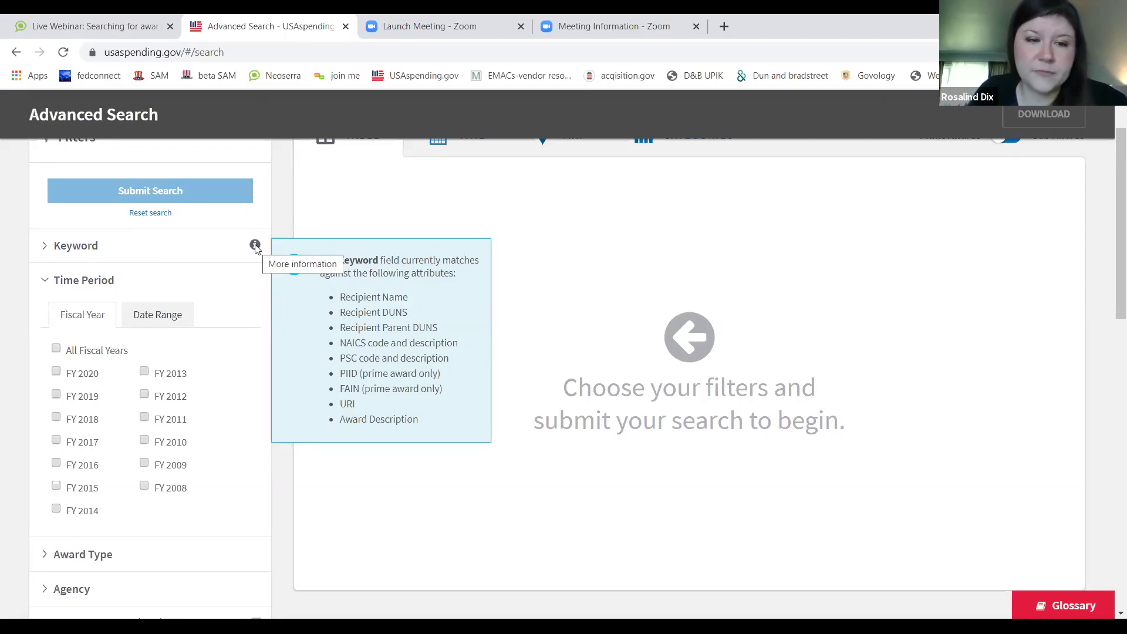
- View the date range option of the Time Period filter, and select fiscal year FY 2019 instead
scroll(288, 251, "down", 1)
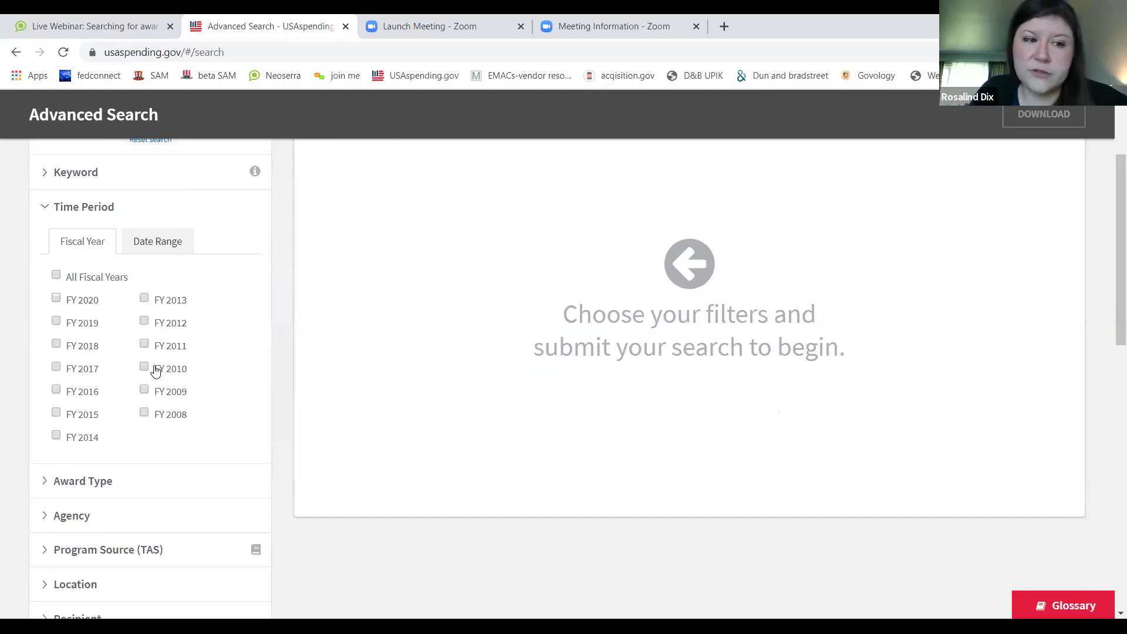
left_click(145, 248)
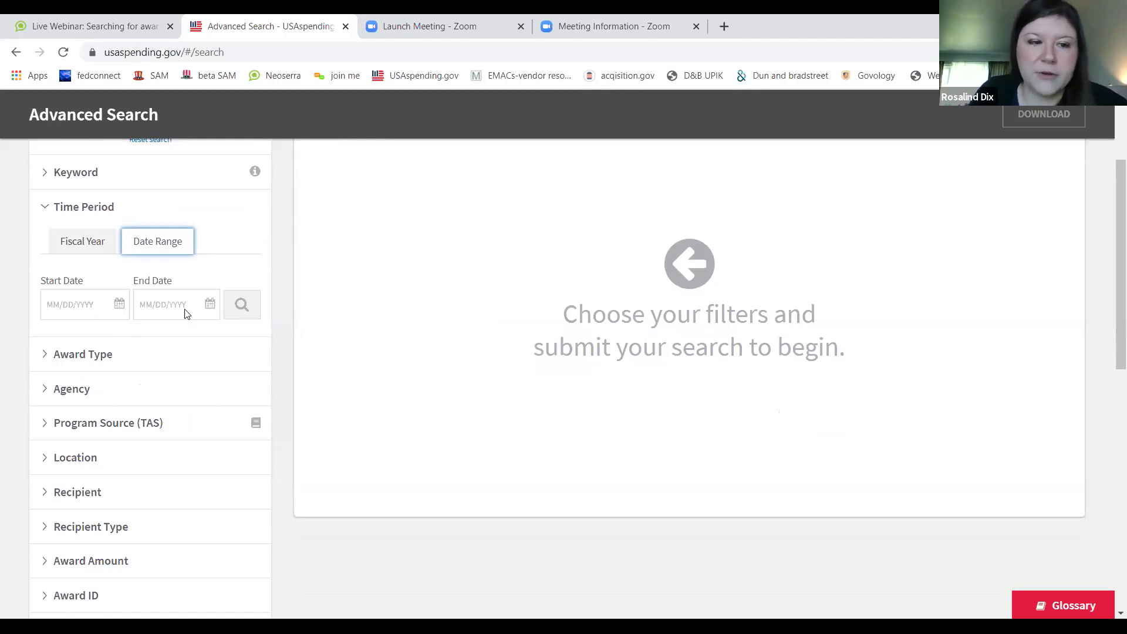
left_click(94, 243)
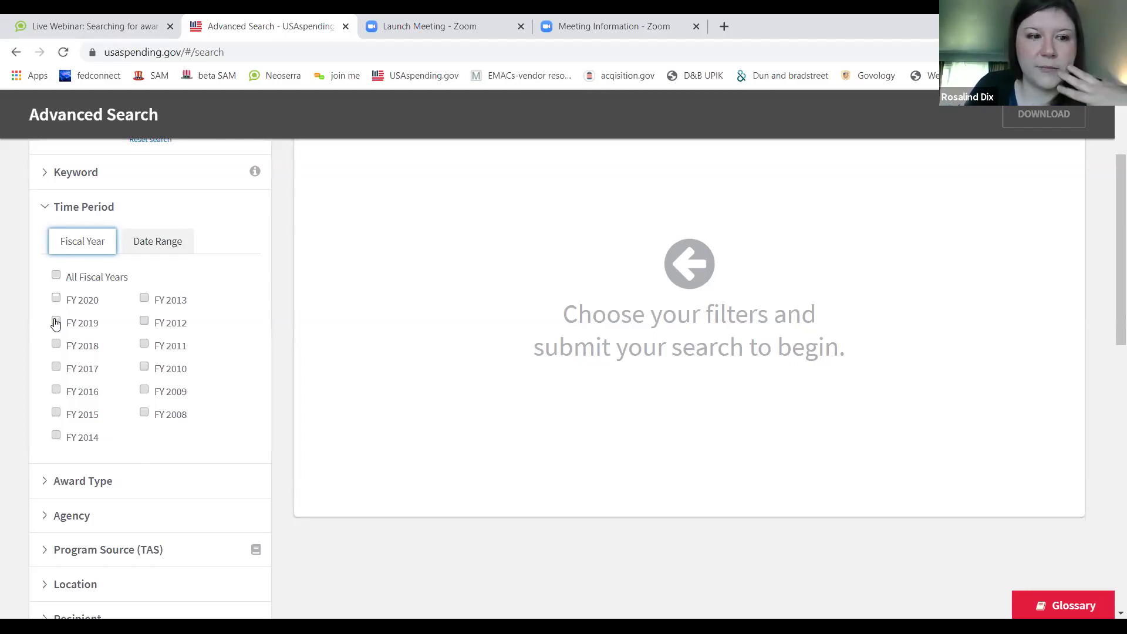
left_click(56, 323)
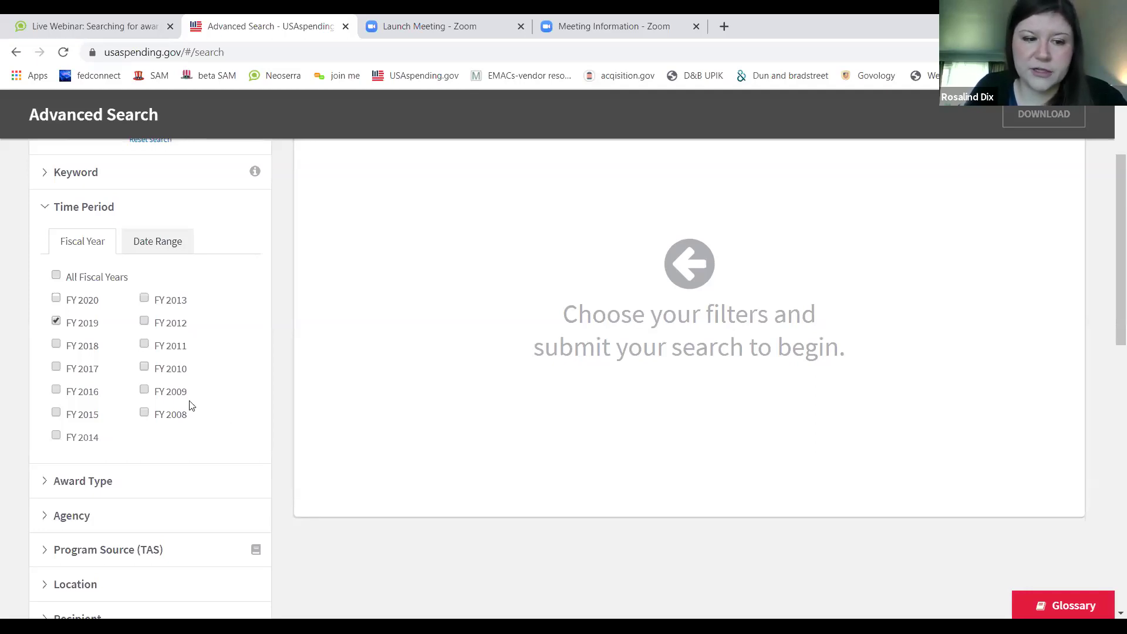
- Expand the Award Type filter to view its award categories, and collapse it again
scroll(189, 405, "down", 3)
scroll(179, 367, "down", 1)
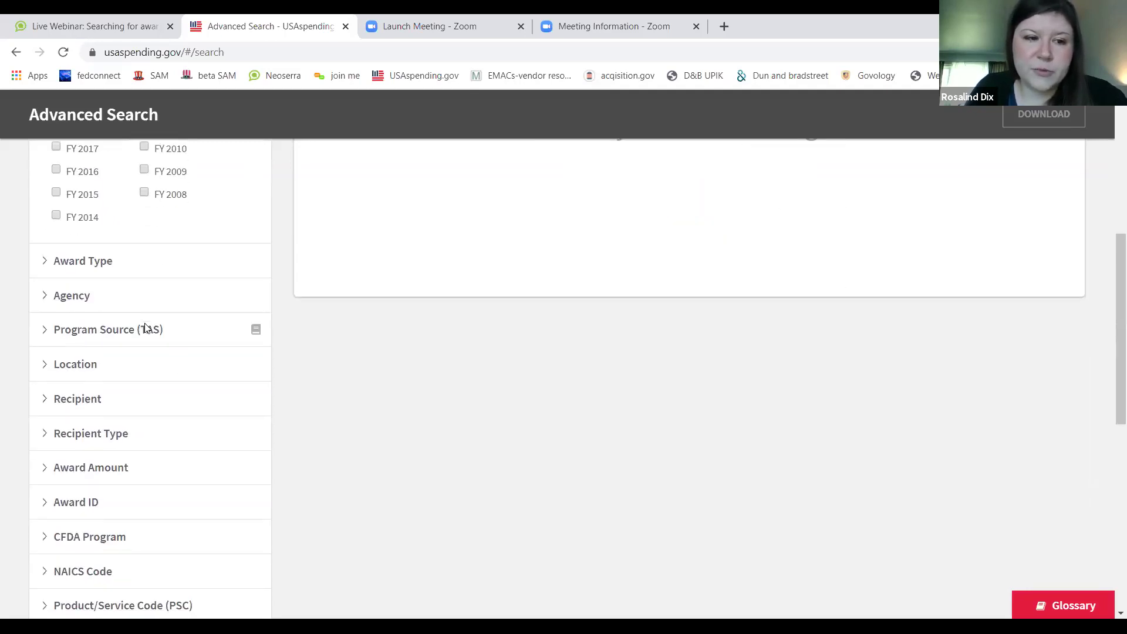
left_click(107, 263)
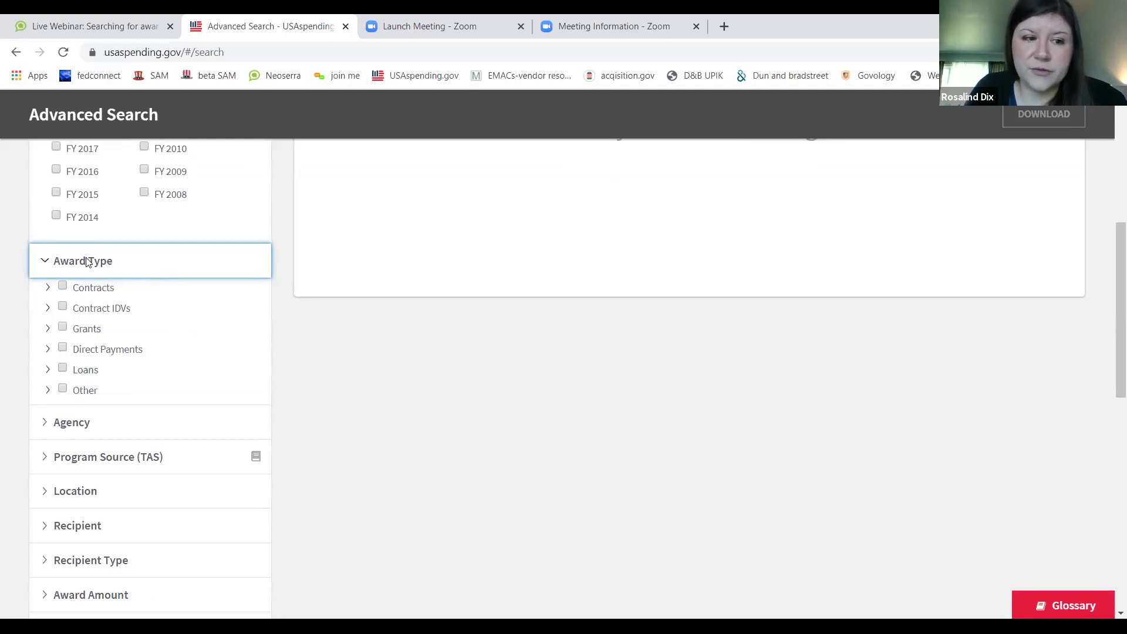
left_click(87, 261)
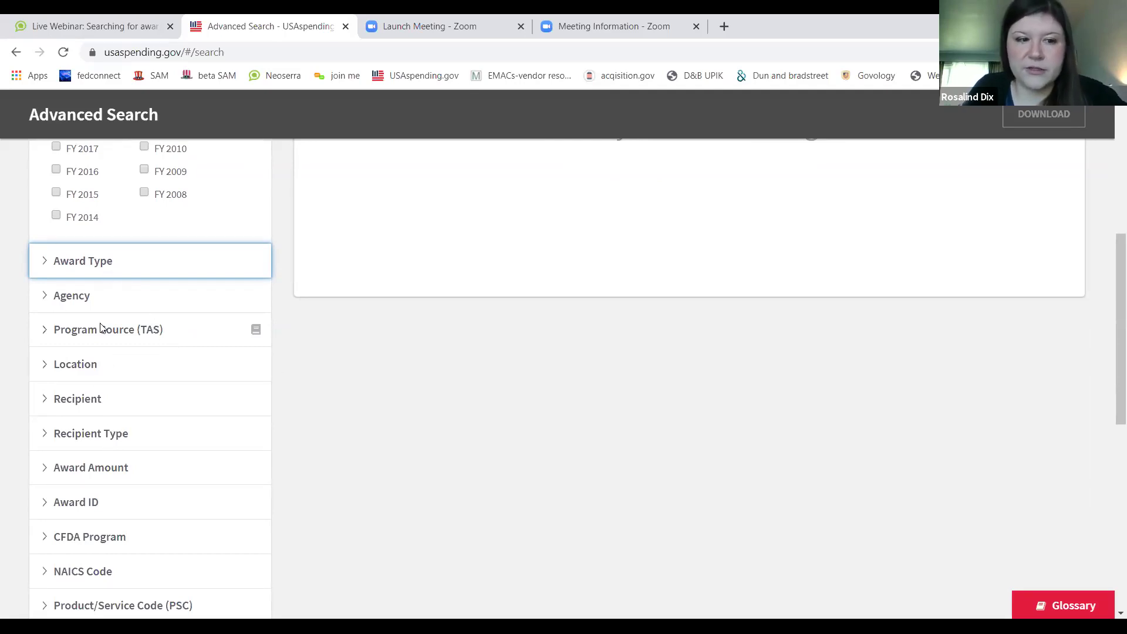
- Add NAICS code 561720 - Janitorial Services as a search filter
scroll(194, 487, "down", 2)
scroll(195, 482, "down", 2)
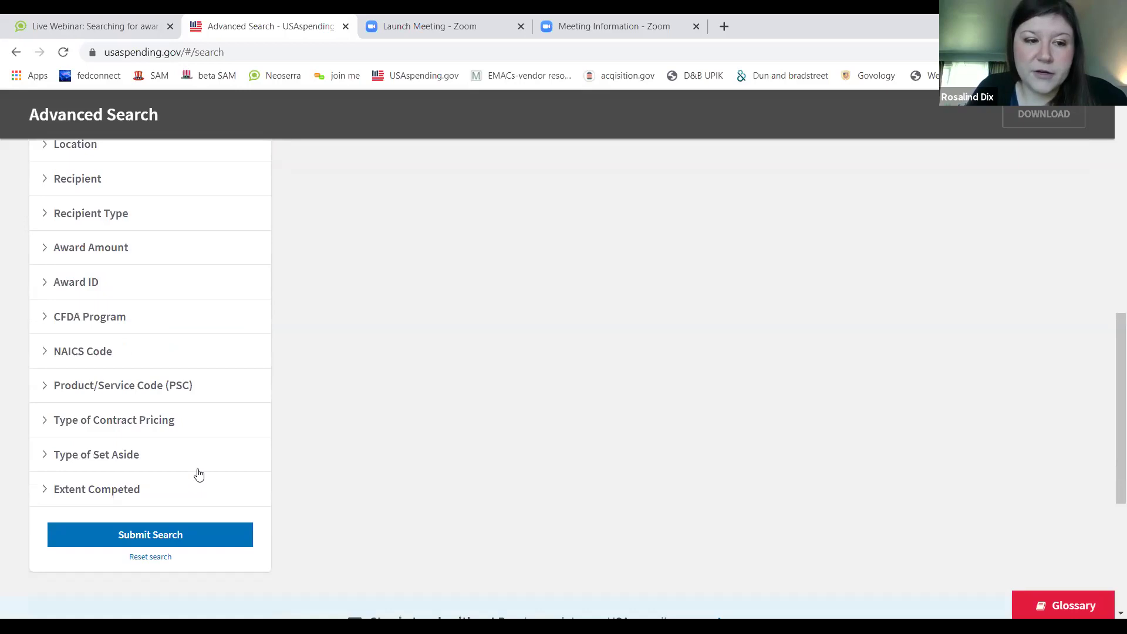
scroll(126, 446, "up", 1)
left_click(112, 434)
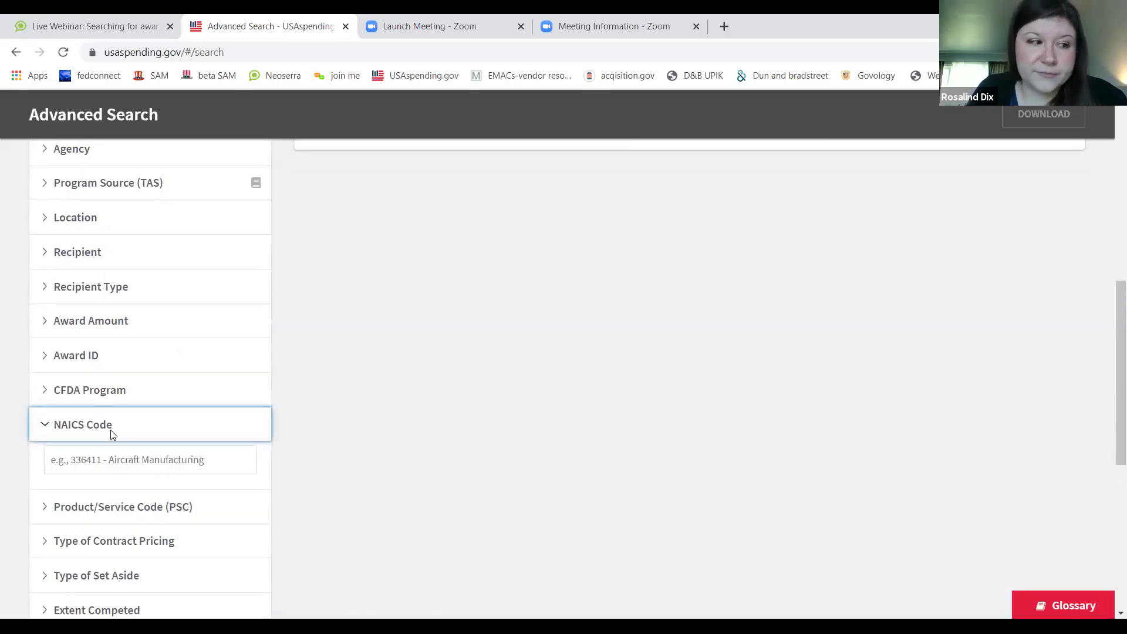
left_click(163, 463)
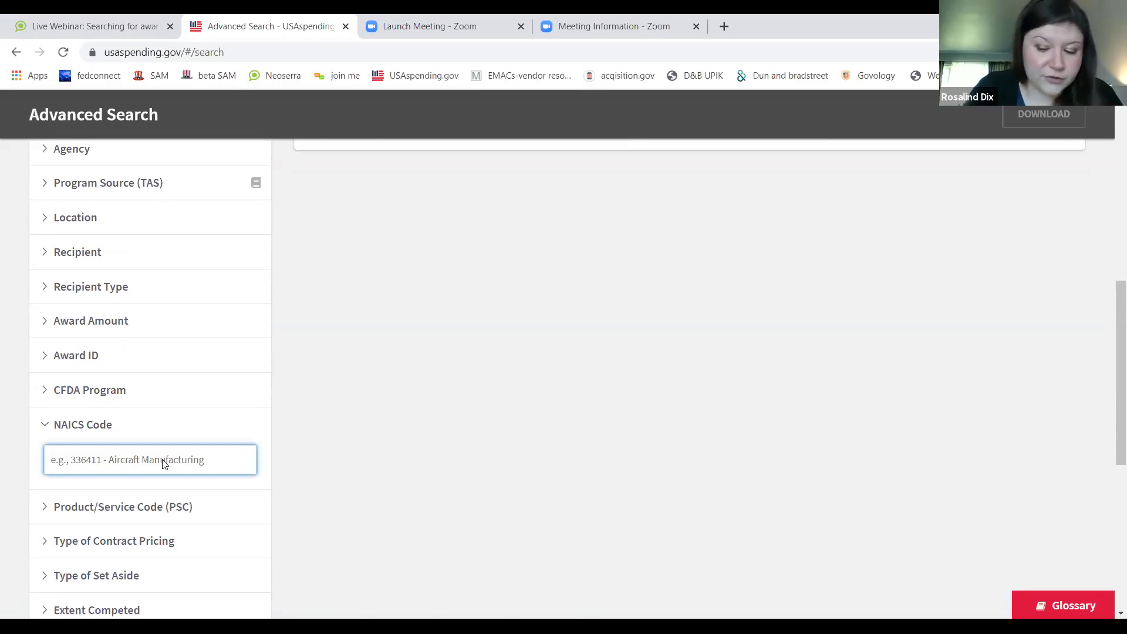
type("561720")
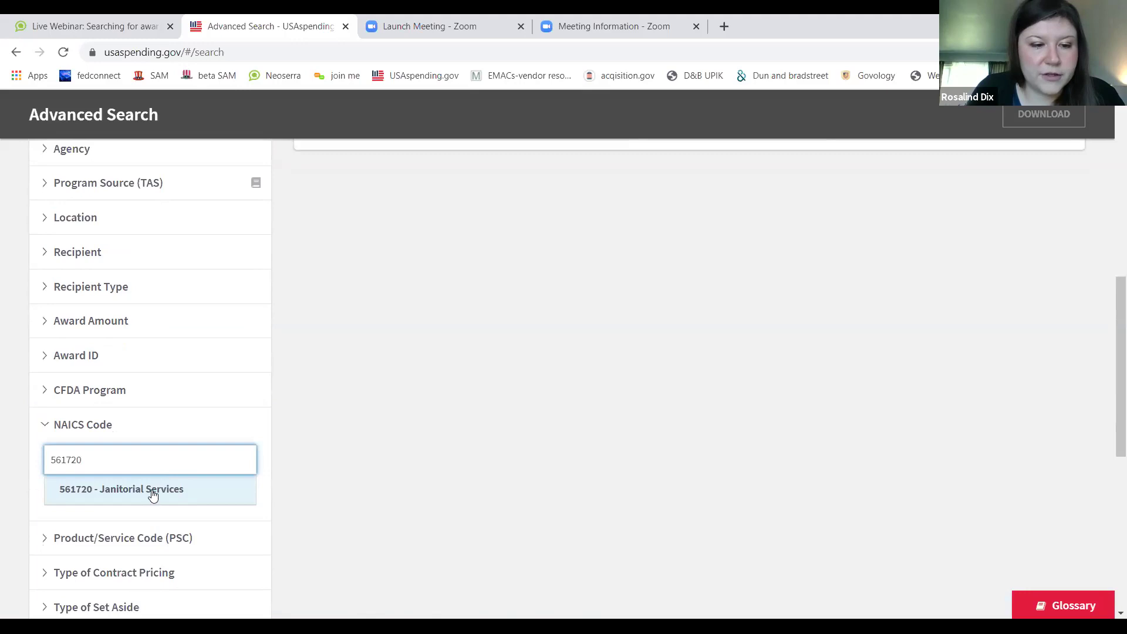
left_click(153, 491)
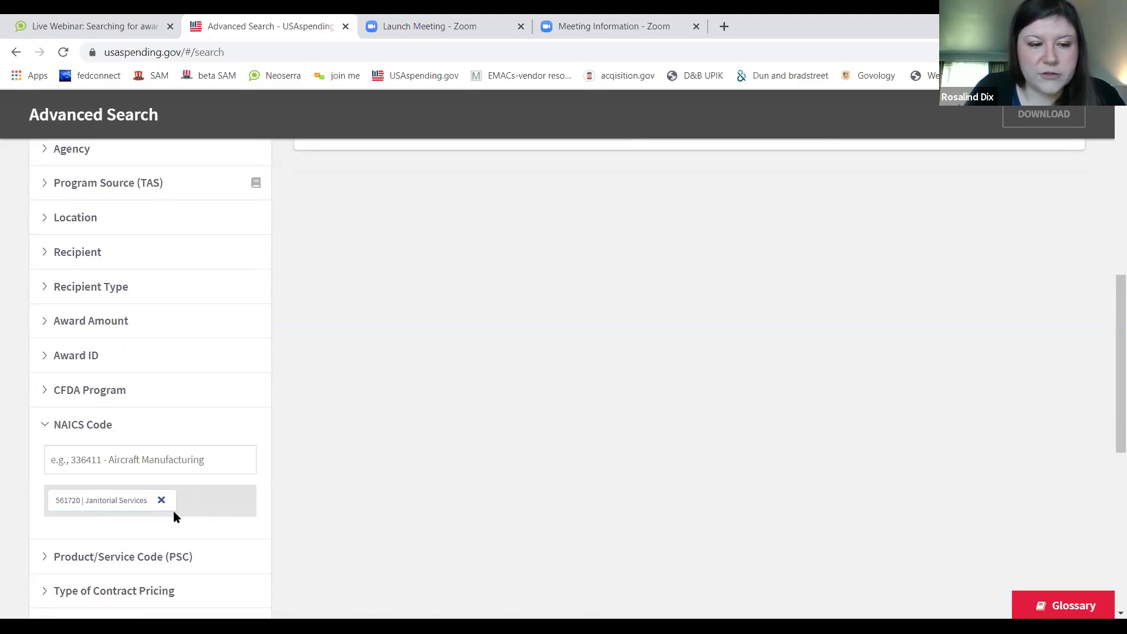
- Expand the Product/Service Code (PSC) filter to view its entry field, and collapse it again
scroll(217, 475, "down", 1)
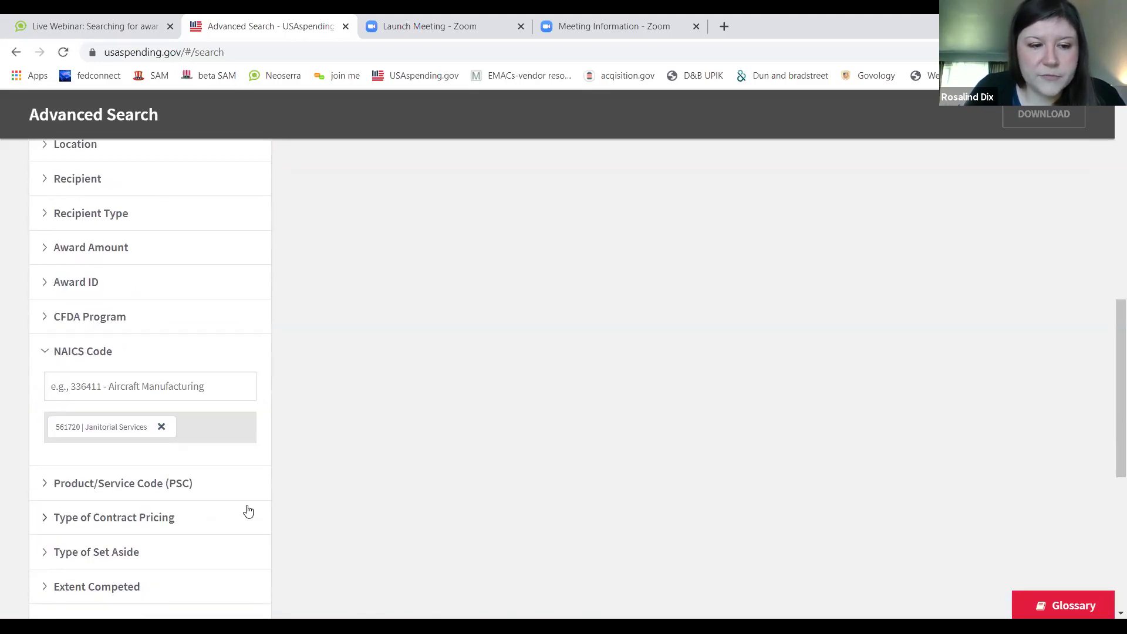
scroll(157, 428, "down", 1)
left_click(155, 415)
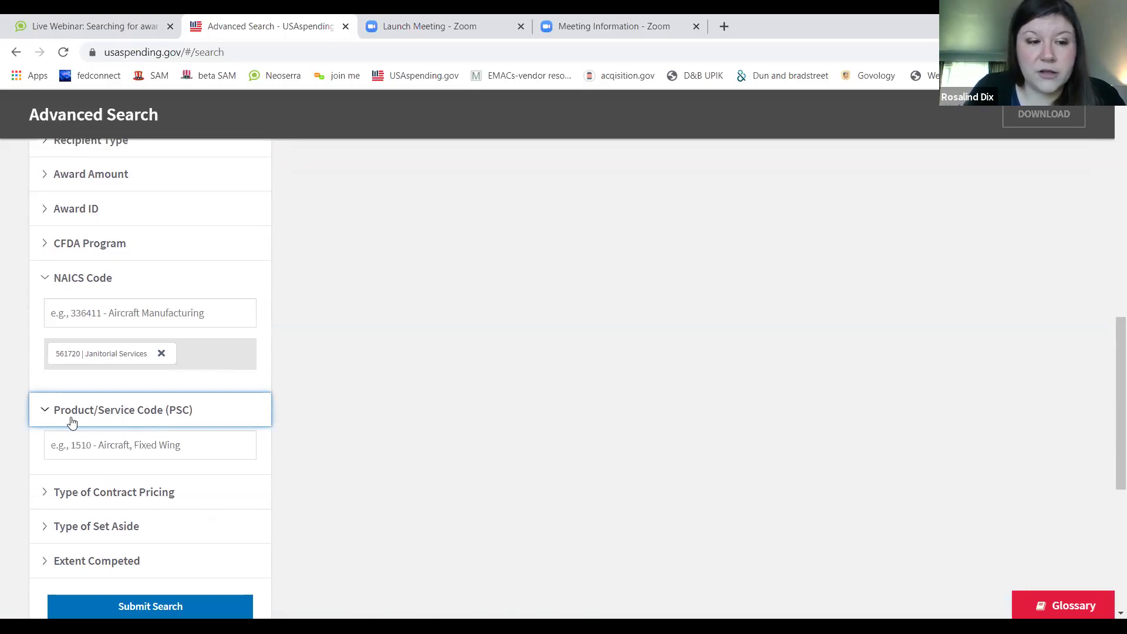
left_click(42, 413)
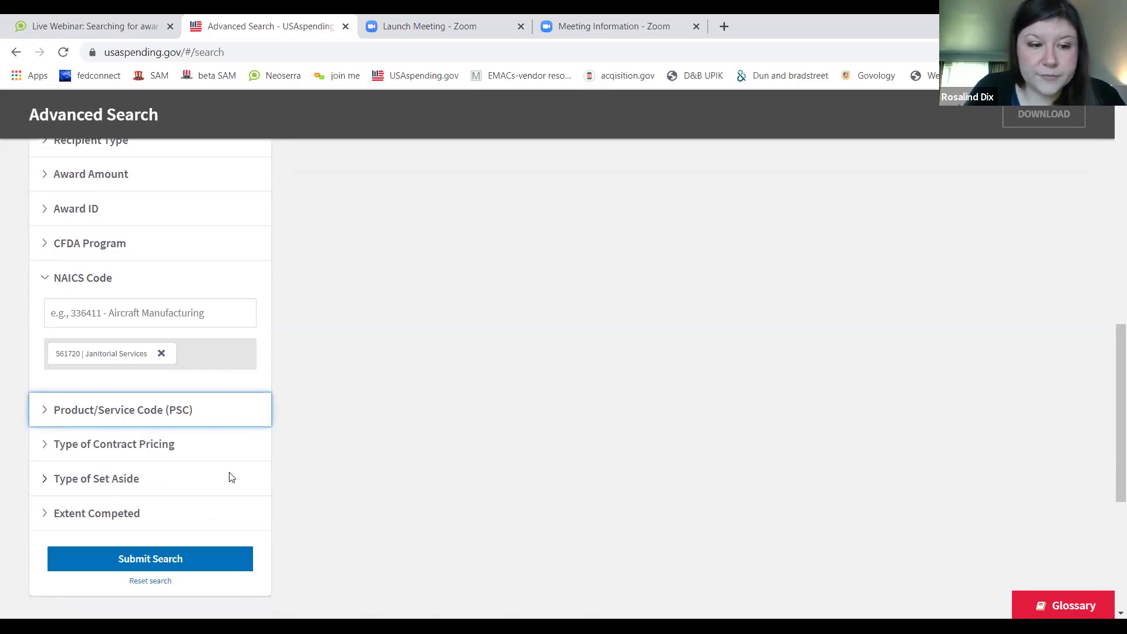
scroll(230, 477, "down", 2)
left_click(149, 483)
- Set the place of performance country to United States in the Location filter
scroll(151, 469, "up", 6)
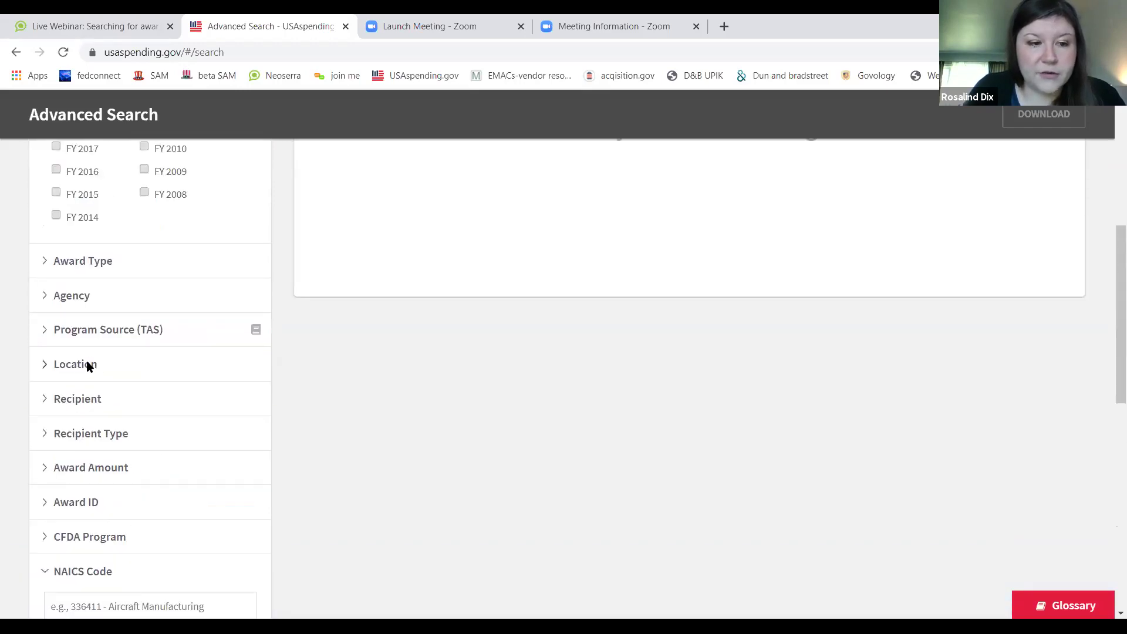
left_click(88, 365)
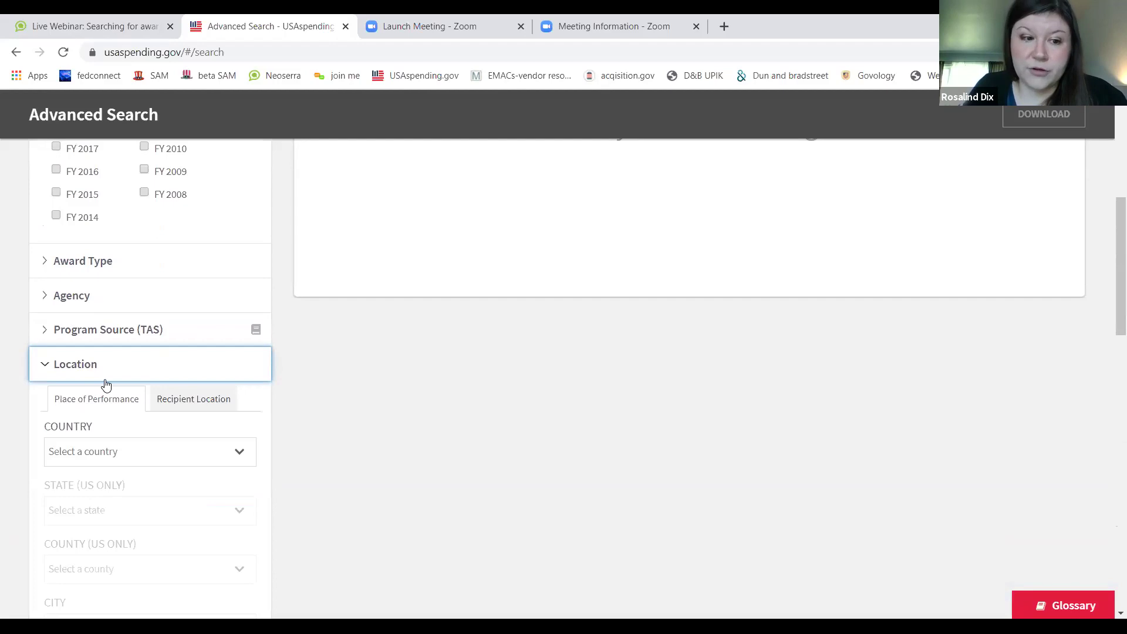
scroll(243, 387, "down", 1)
left_click(242, 387)
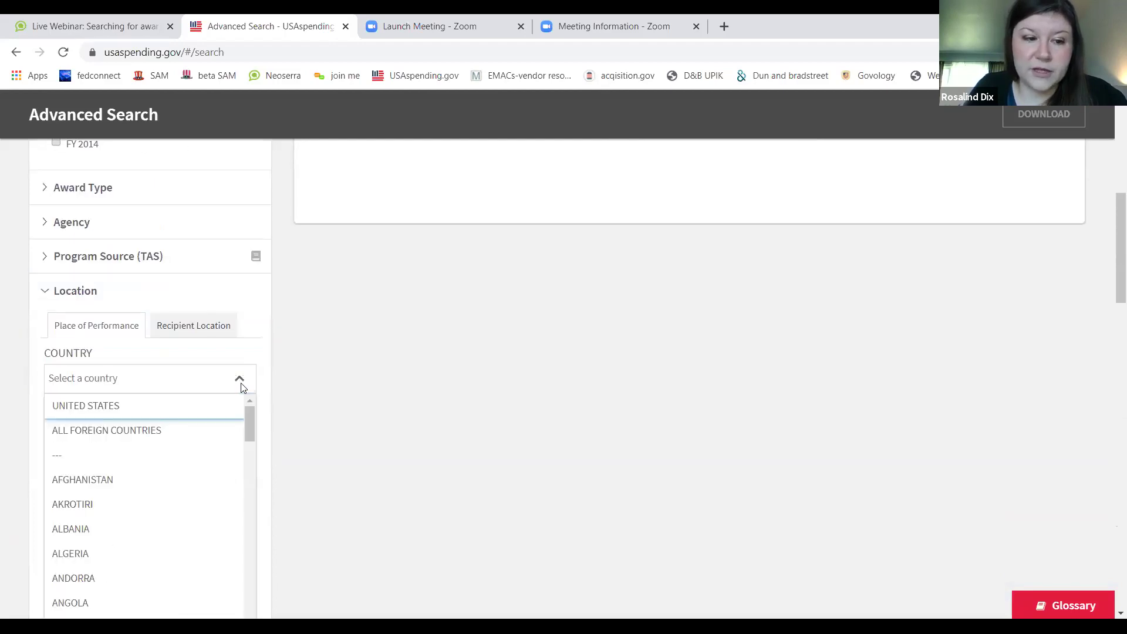
left_click(192, 409)
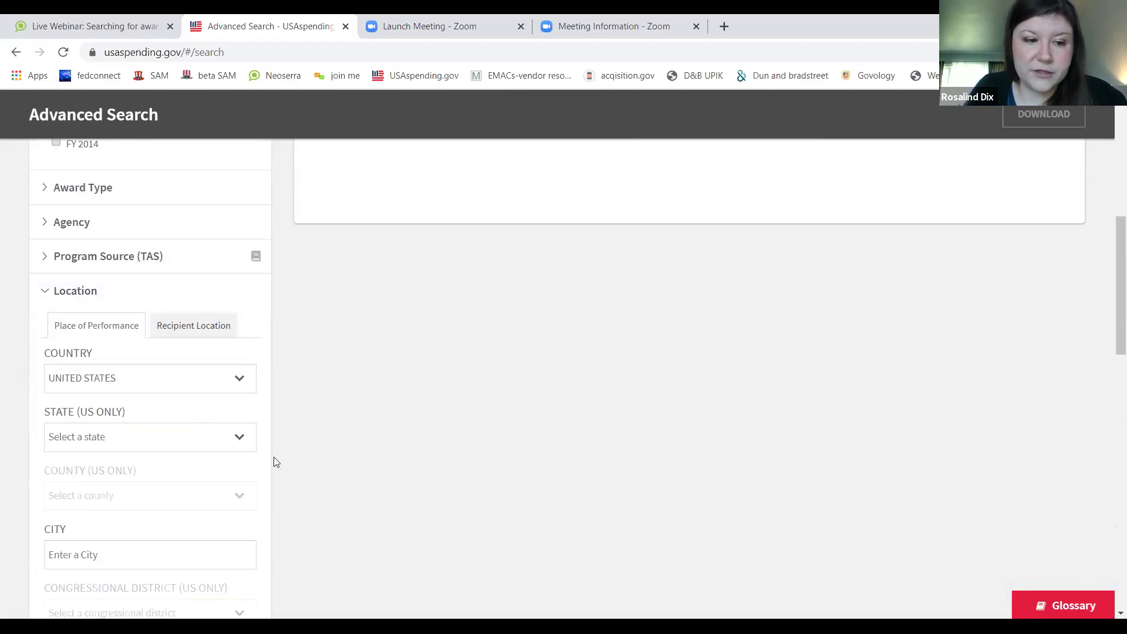
- Choose Montana as the place of performance state and add it as a location filter
left_click(238, 442)
scroll(198, 504, "down", 2)
scroll(197, 503, "down", 5)
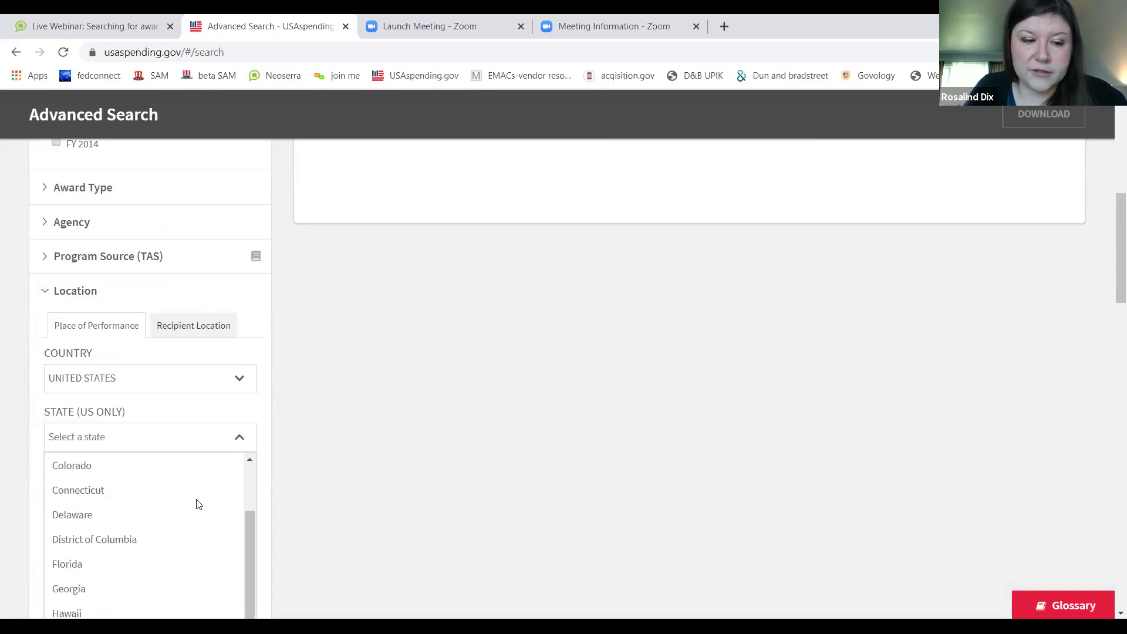
scroll(188, 508, "down", 3)
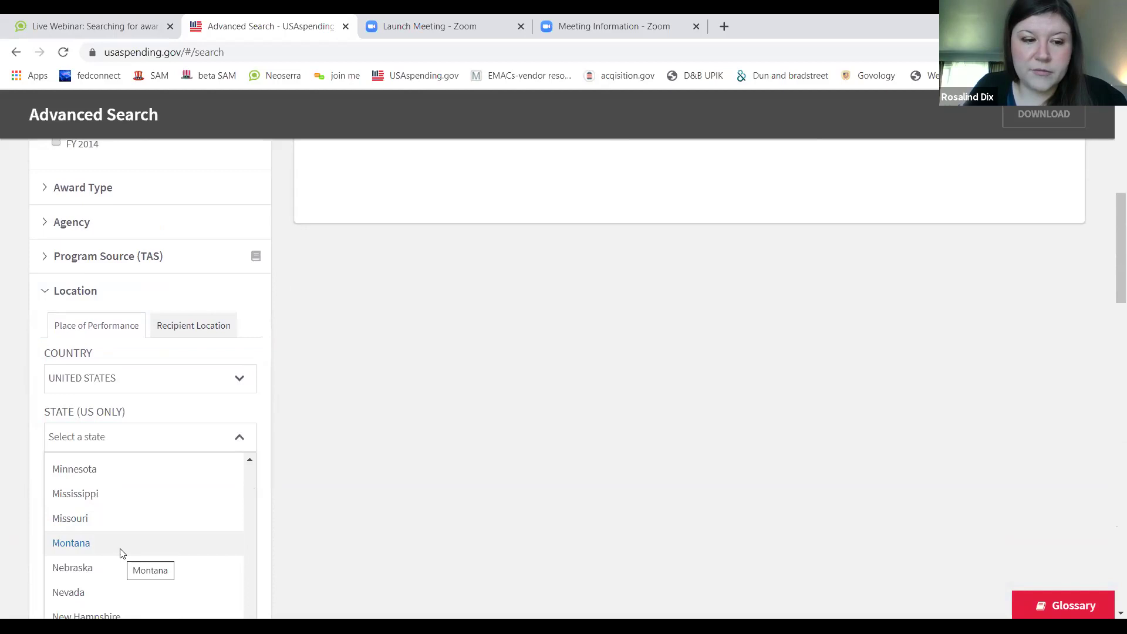
left_click(123, 551)
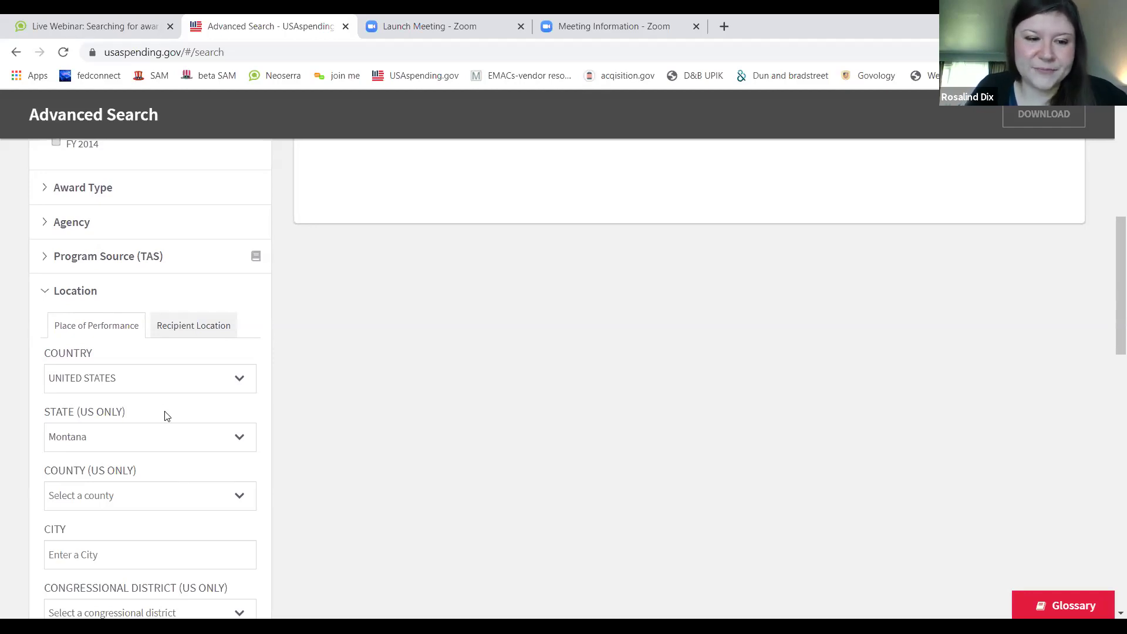
scroll(166, 416, "down", 3)
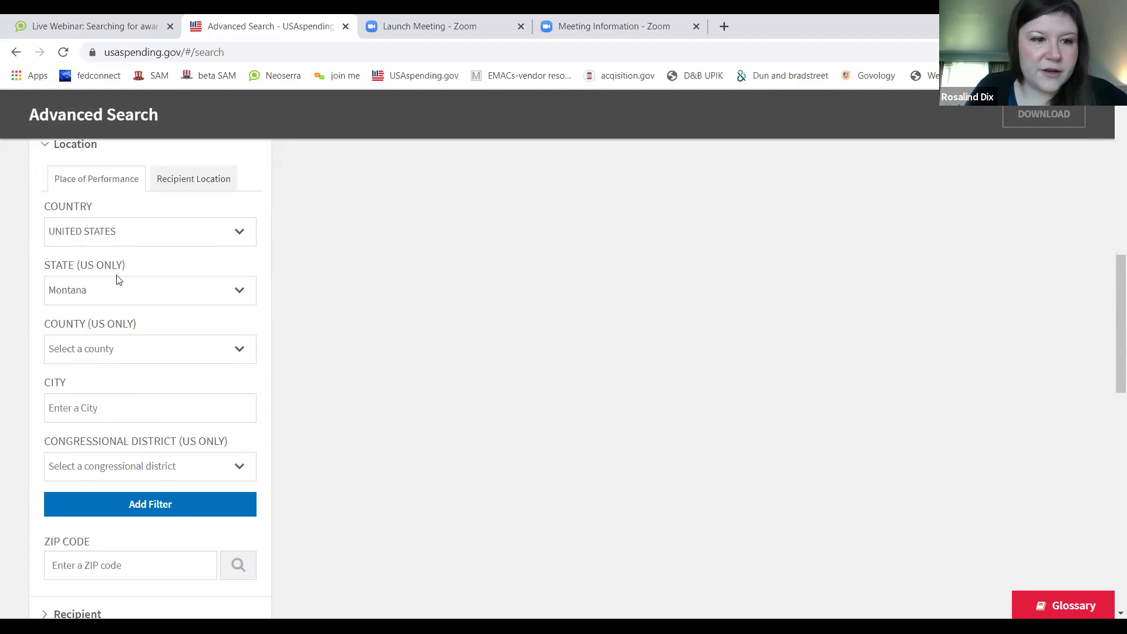
left_click(136, 512)
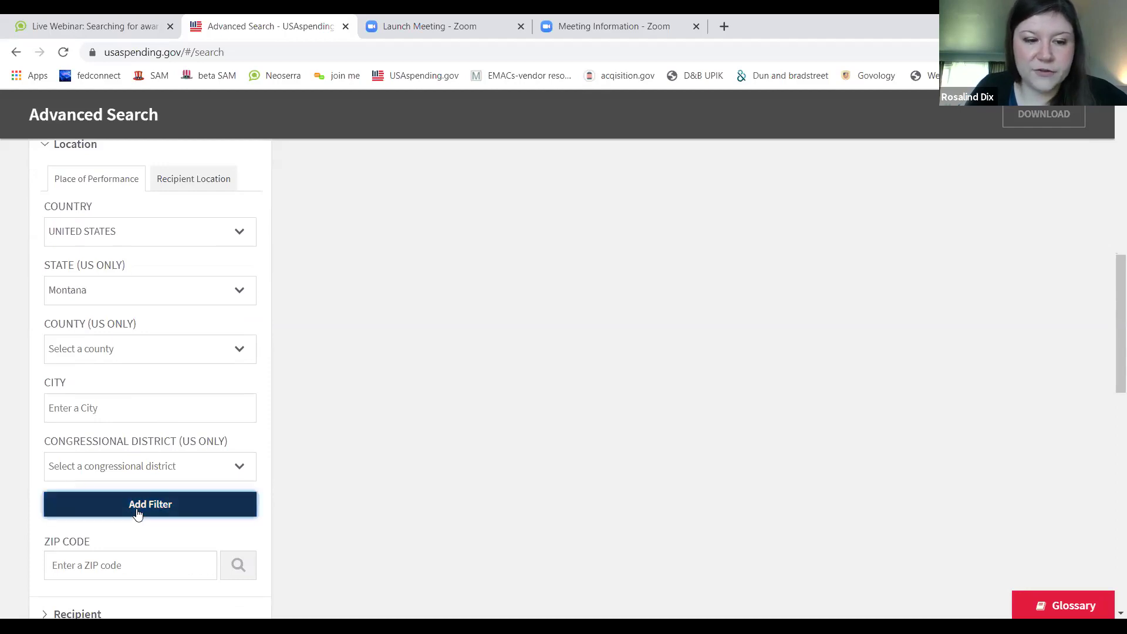
scroll(135, 477, "down", 3)
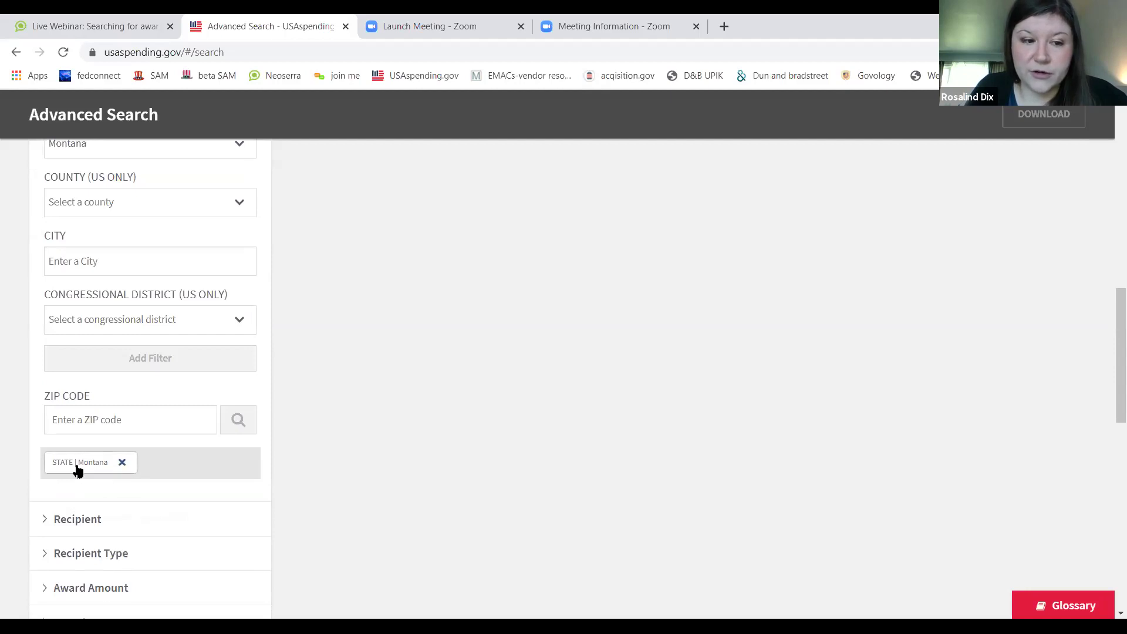
- Review the chosen fiscal year, location and NAICS filters, and submit the search
scroll(165, 473, "down", 2)
scroll(165, 473, "up", 12)
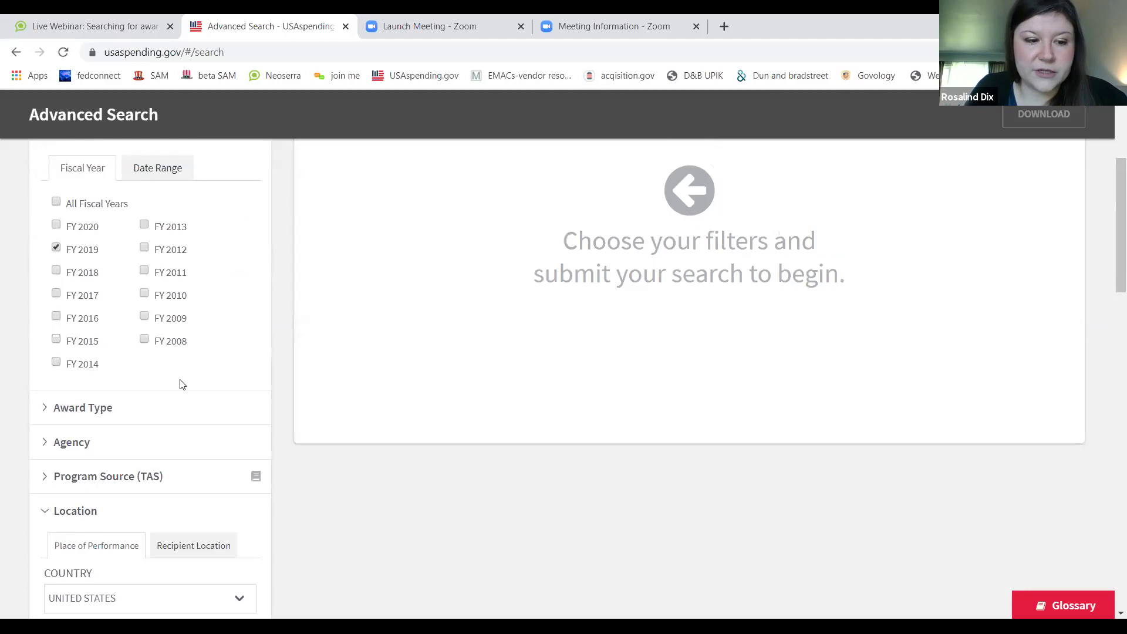
scroll(178, 382, "down", 9)
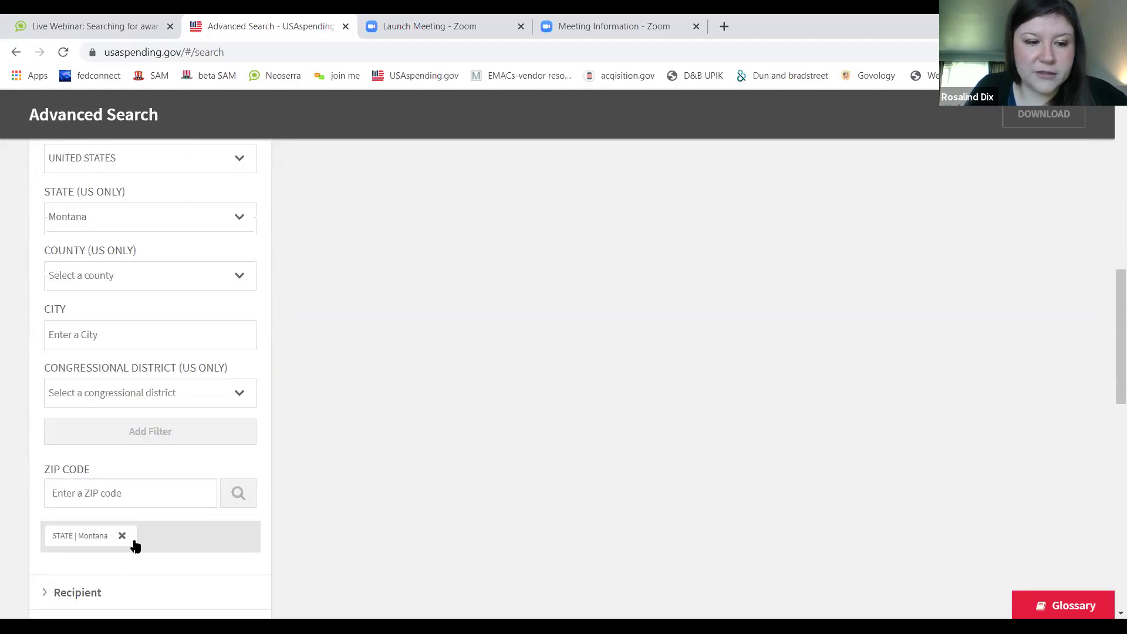
scroll(169, 528, "down", 7)
scroll(169, 528, "down", 3)
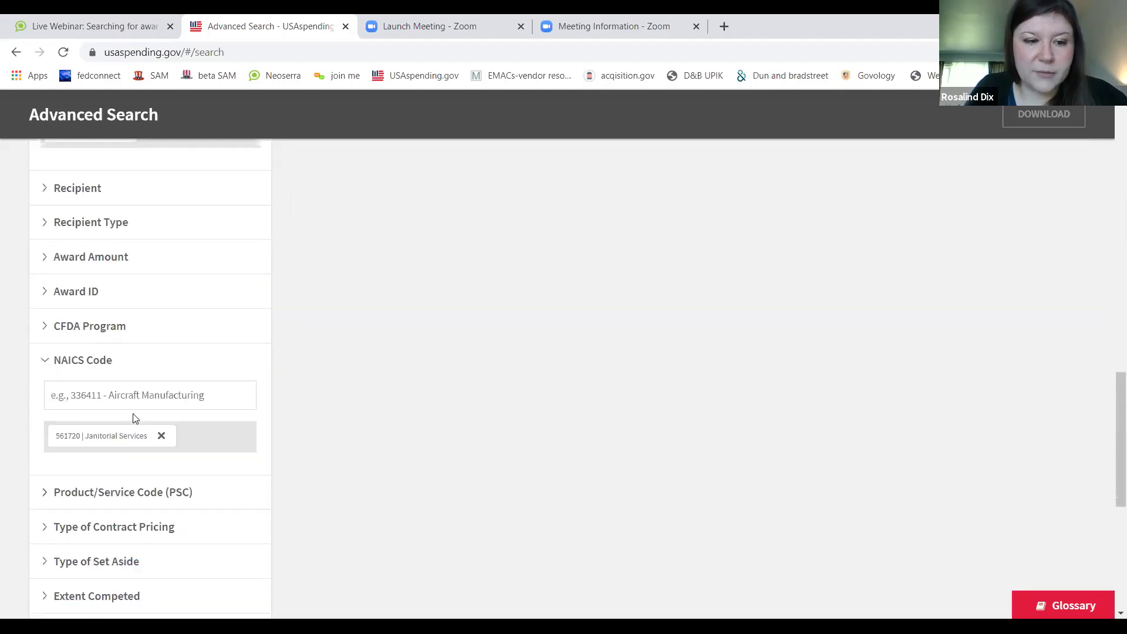
scroll(191, 506, "down", 2)
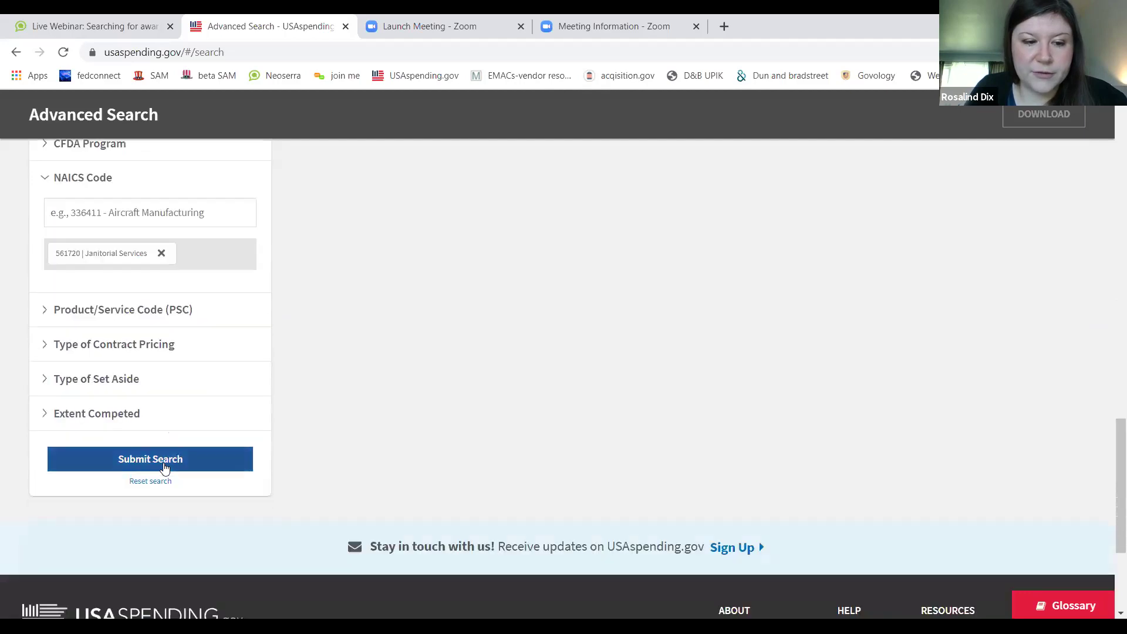
left_click(163, 459)
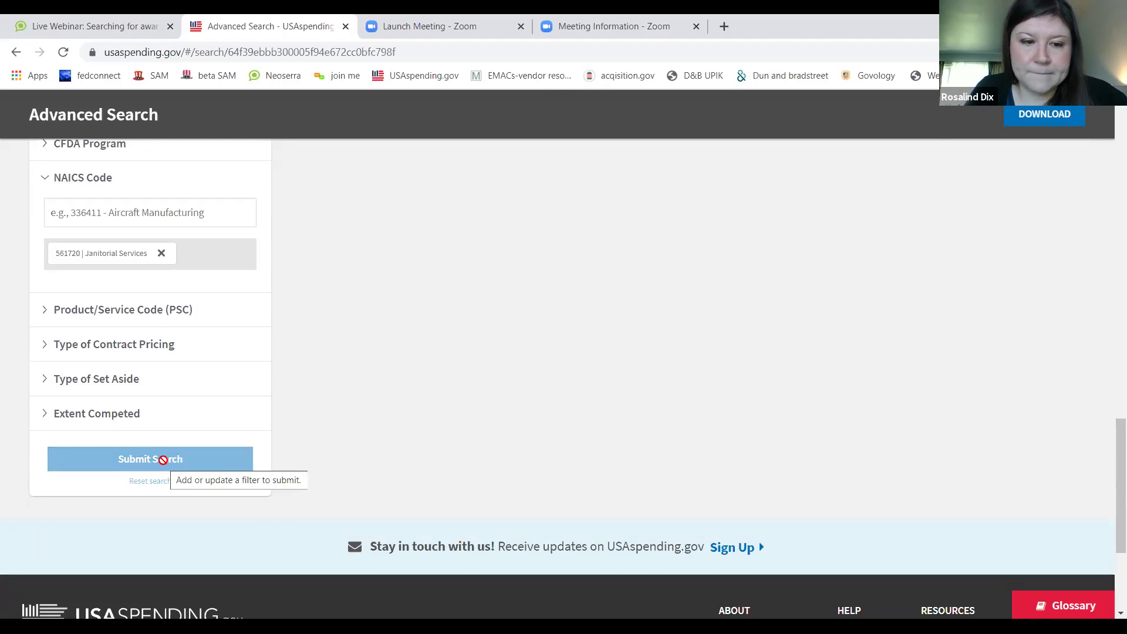
- Look over the prime award contract results and open the contract summary of SKILS'KIN's award with the highest amount
scroll(473, 431, "up", 3)
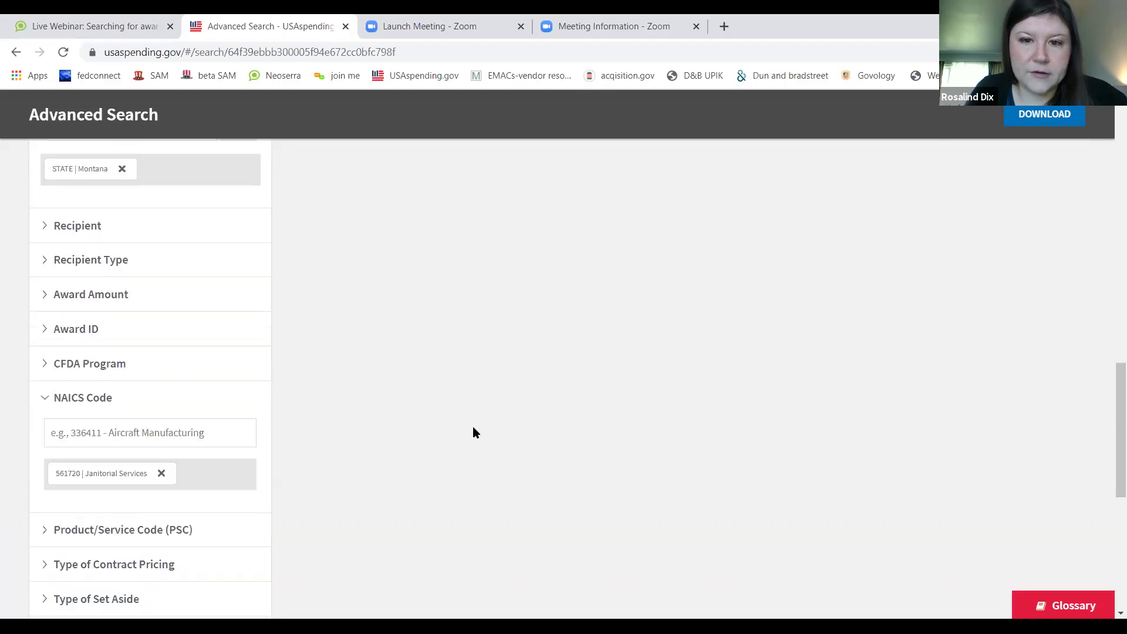
scroll(473, 432, "up", 7)
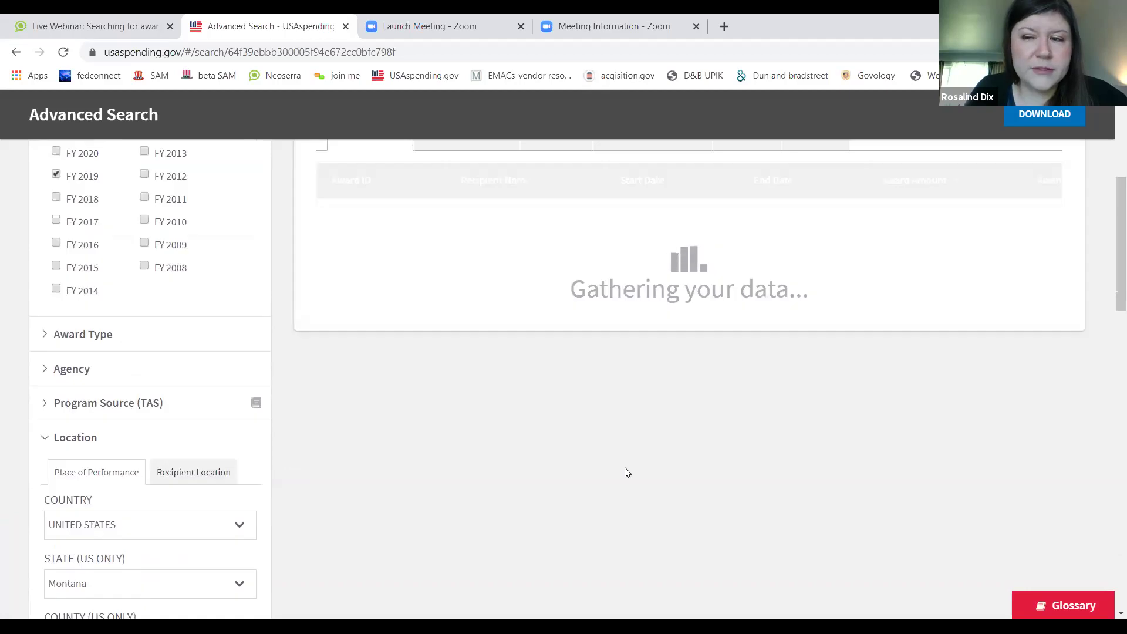
scroll(645, 484, "up", 1)
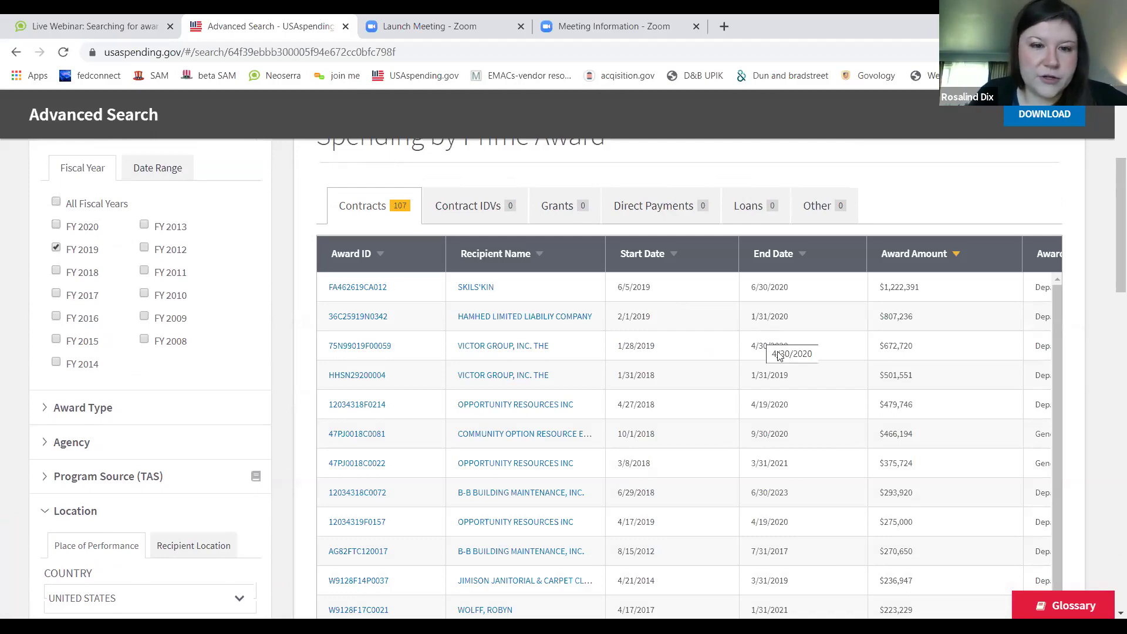
scroll(755, 338, "down", 1)
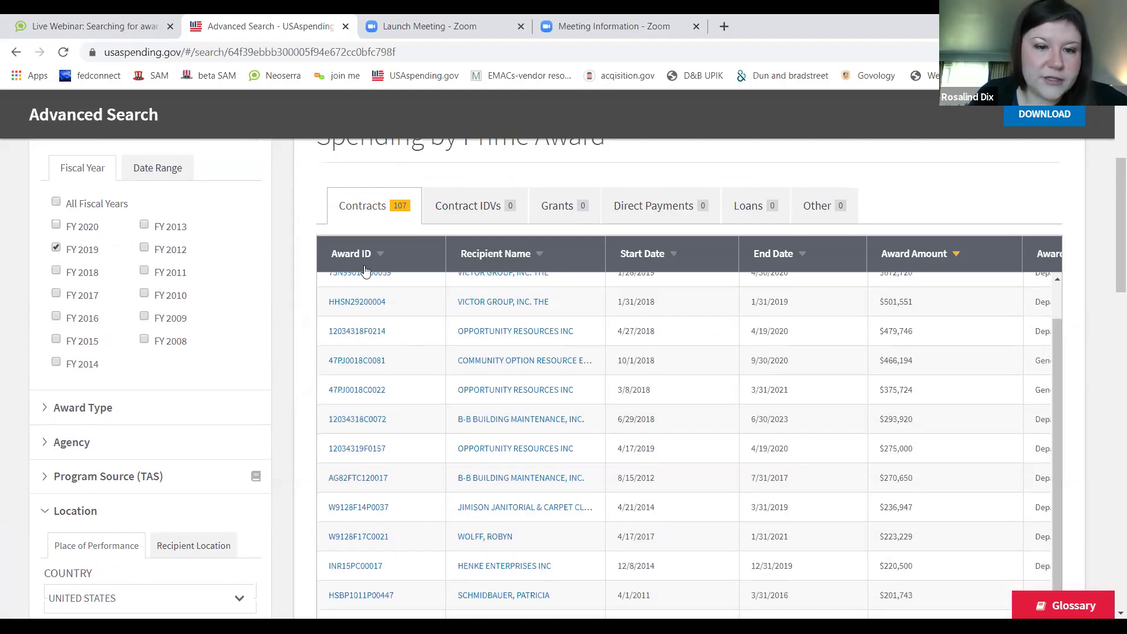
scroll(1050, 316, "up", 2)
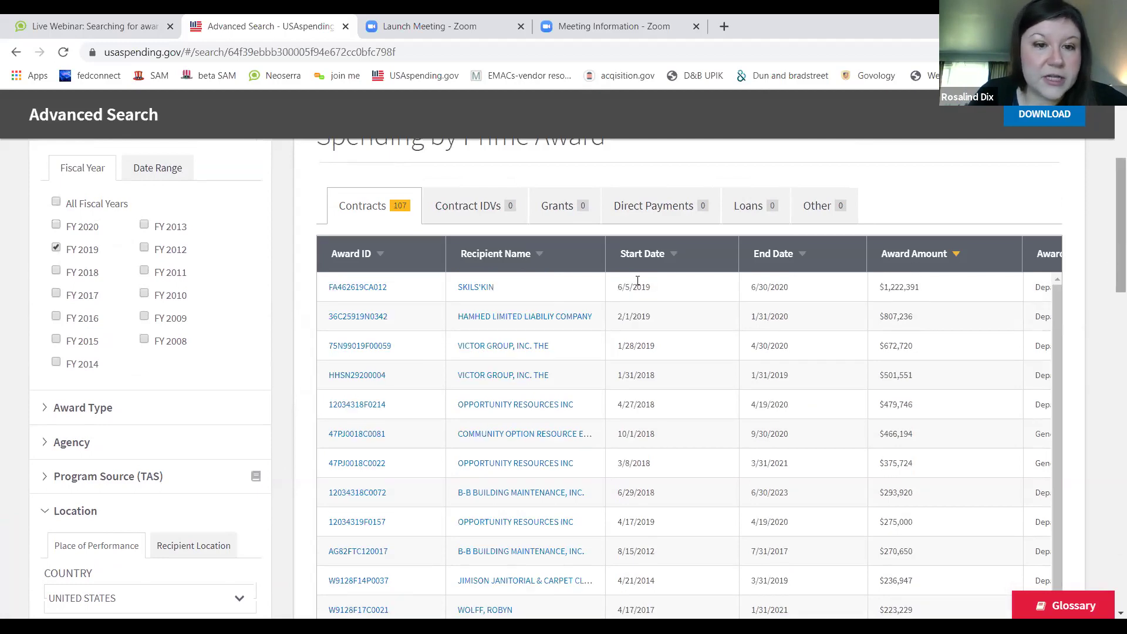
scroll(637, 280, "down", 2)
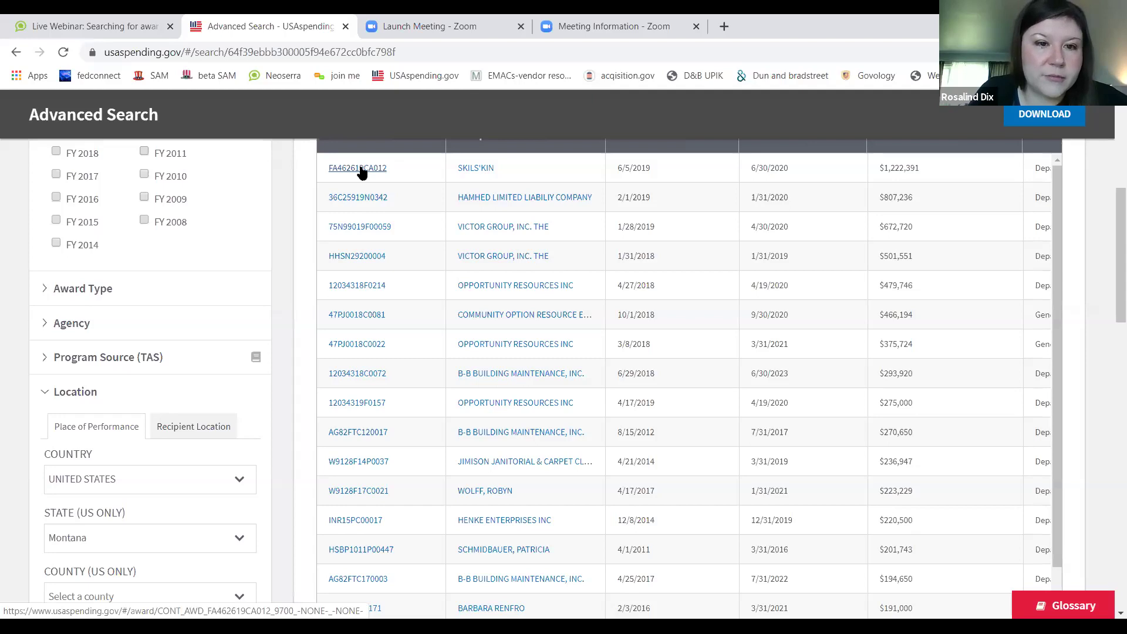
left_click(360, 169)
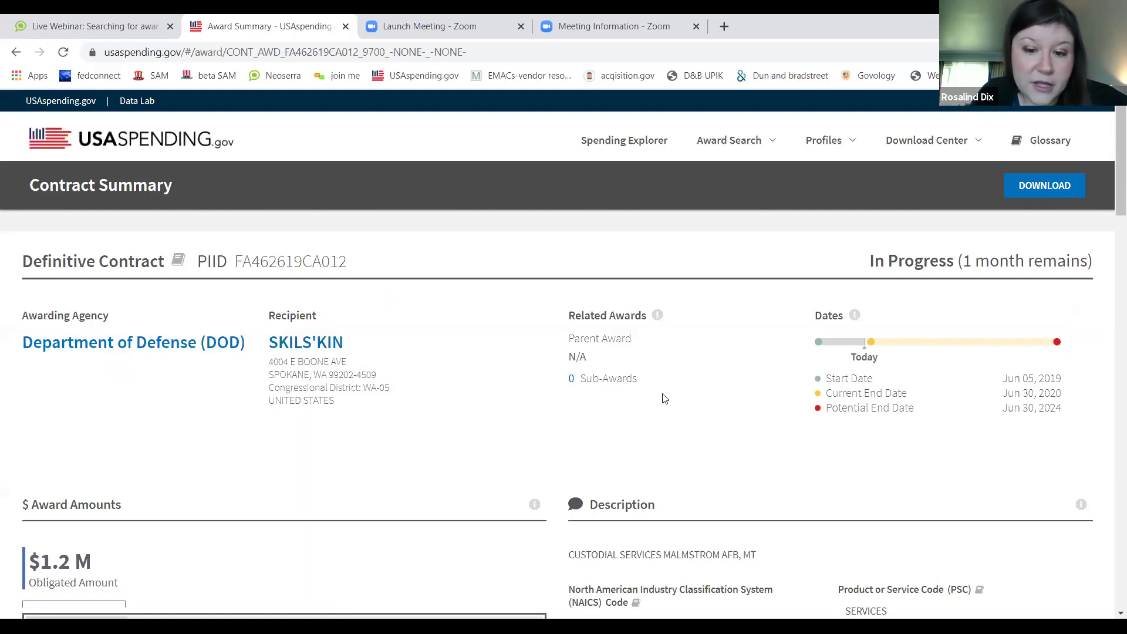
- Highlight the contract's description text and its Product or Service Code S201 in the contract summary
scroll(664, 398, "down", 5)
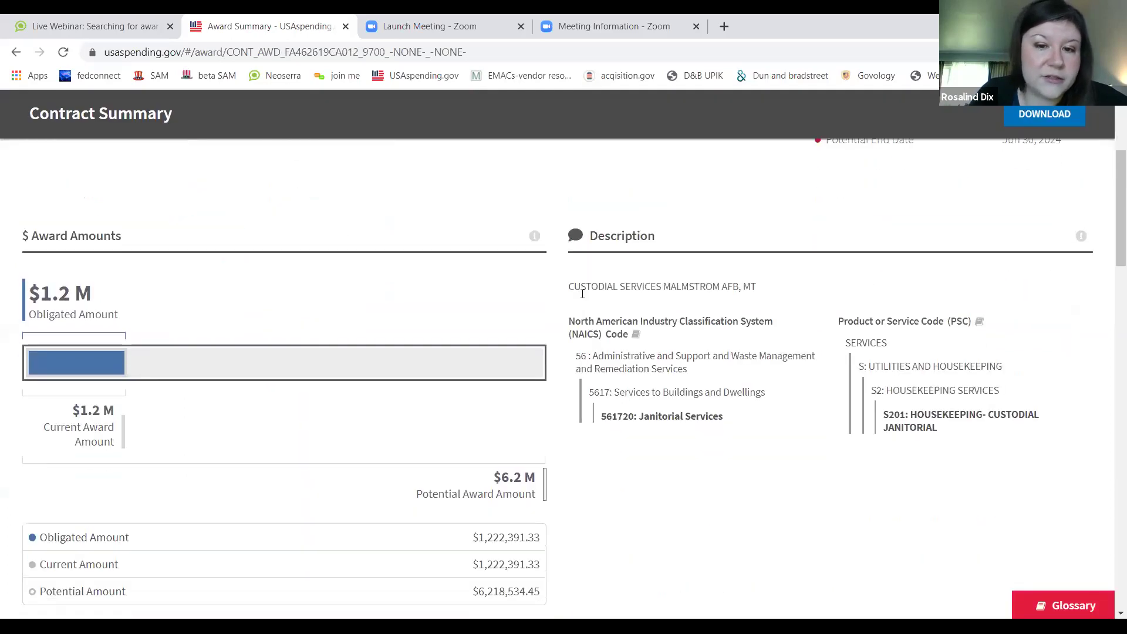
left_click_drag(569, 286, 767, 285)
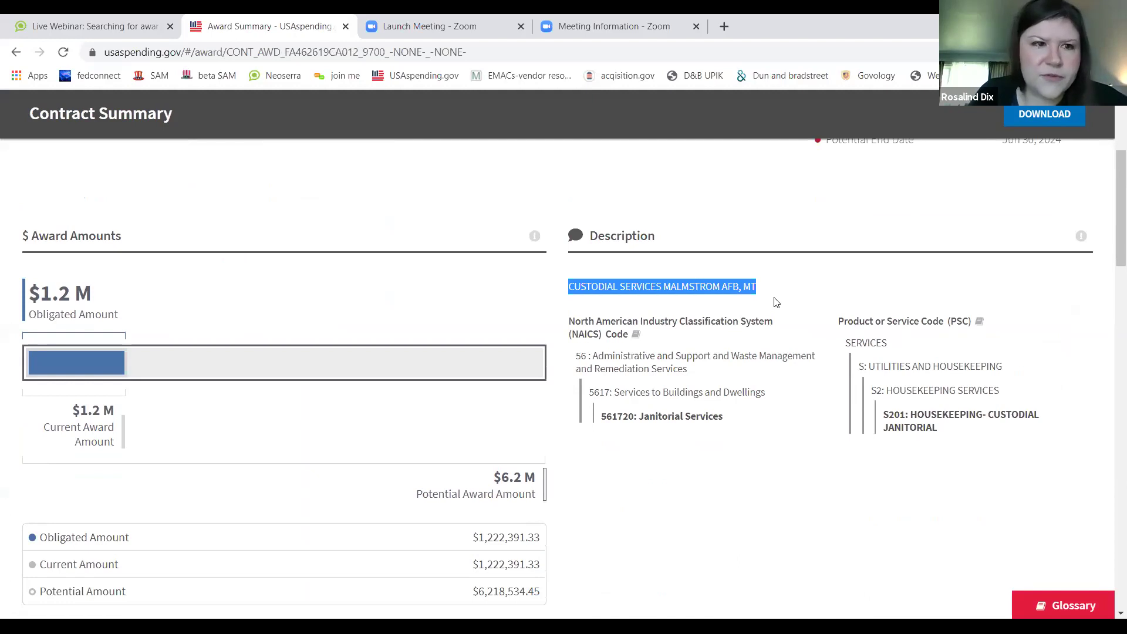
left_click(776, 303)
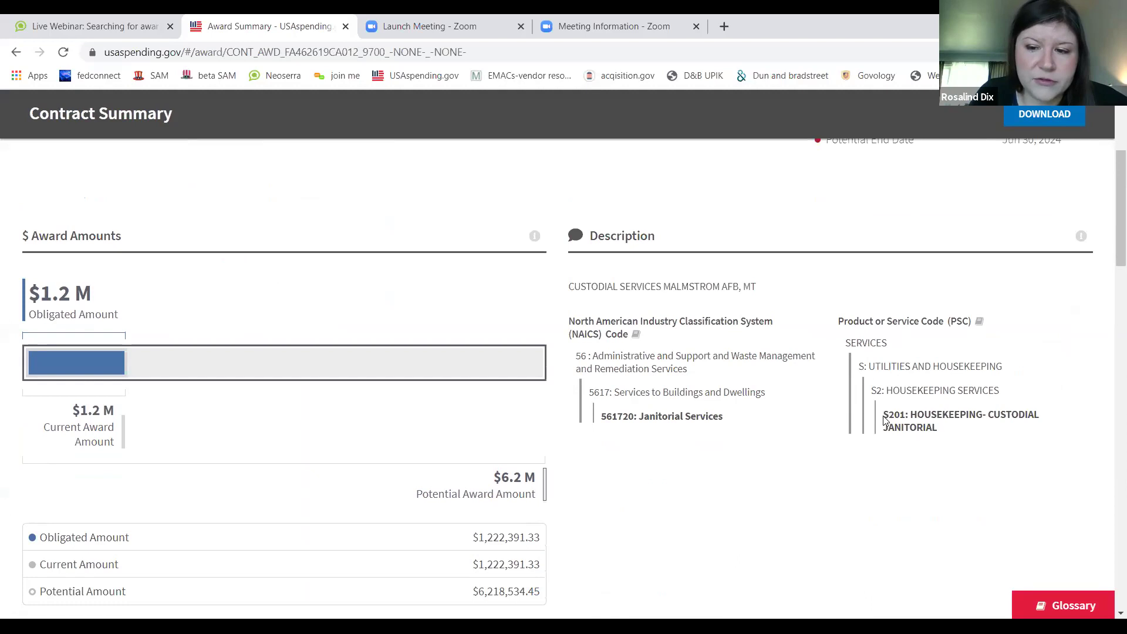
left_click_drag(883, 414, 909, 415)
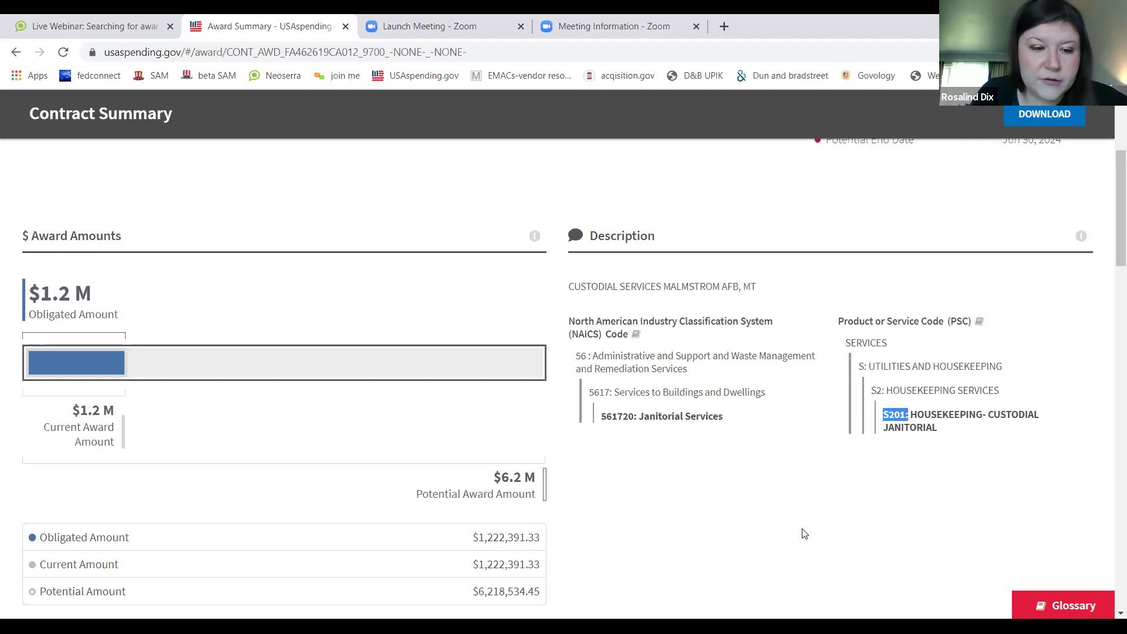
- Examine the contract's award amounts, federal accounts, transaction history and additional information sections
scroll(234, 178, "down", 1)
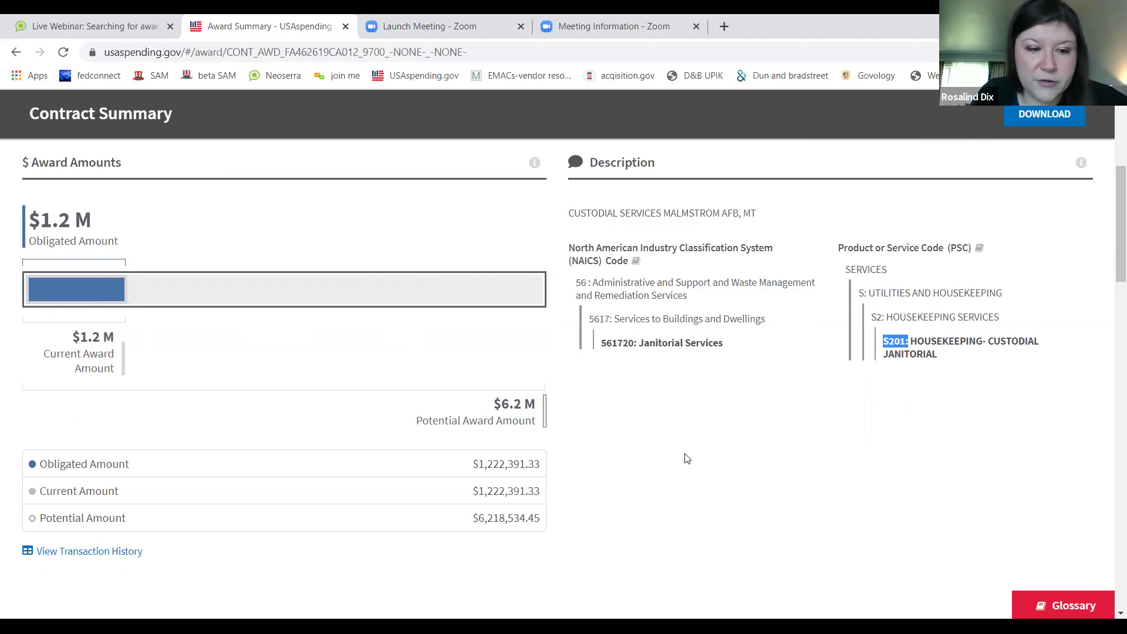
scroll(734, 464, "down", 1)
scroll(679, 436, "down", 2)
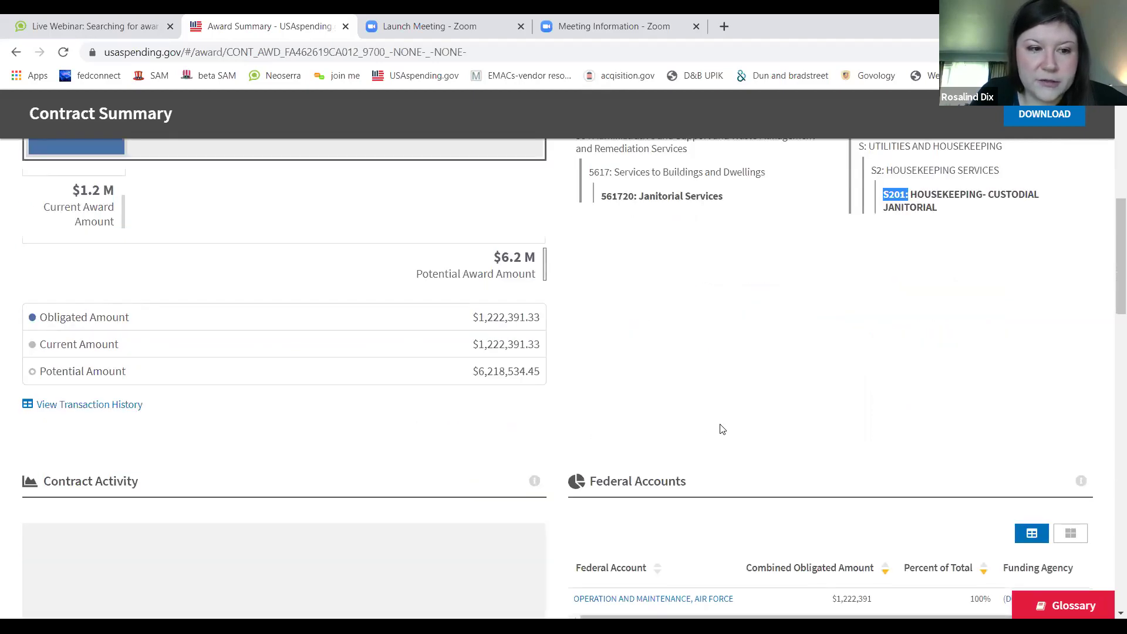
scroll(720, 430, "down", 5)
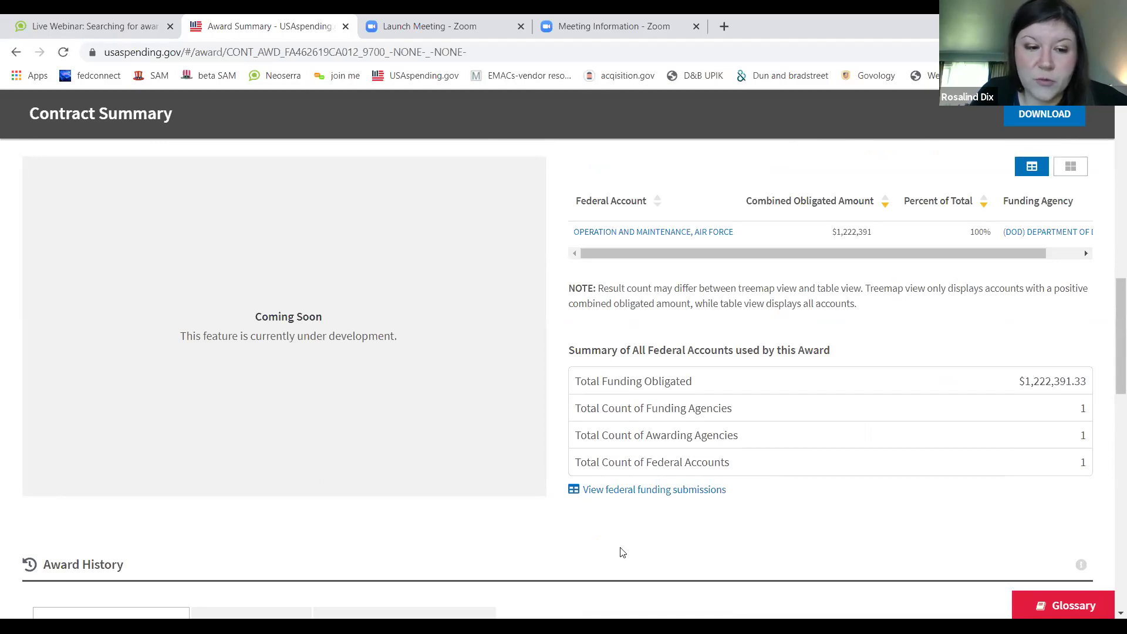
scroll(622, 549, "down", 3)
scroll(752, 470, "down", 3)
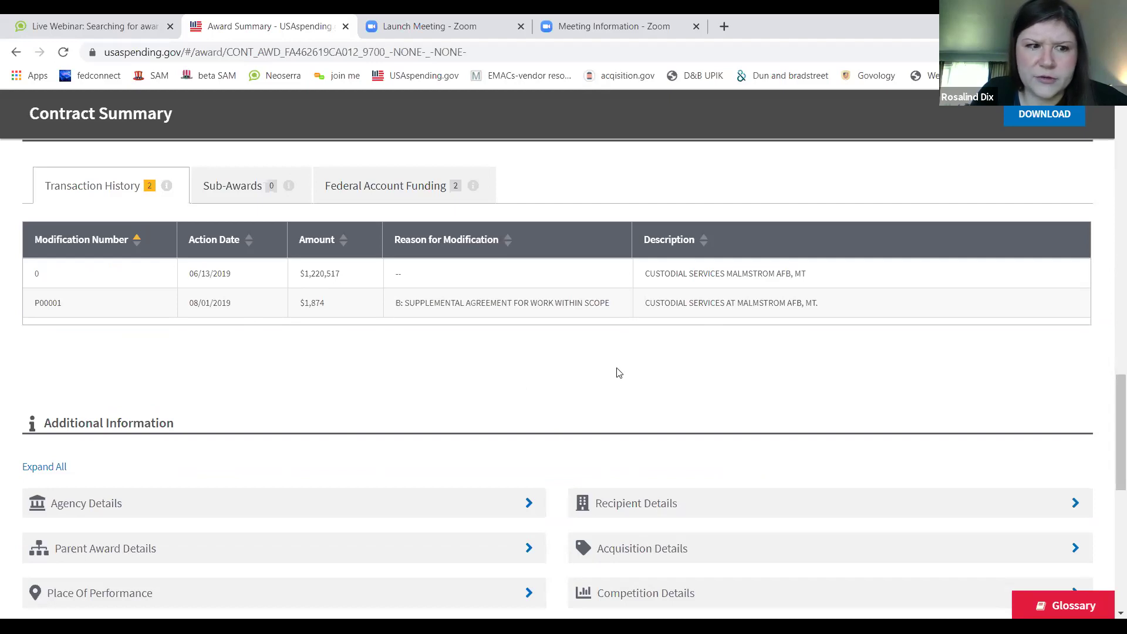
scroll(616, 368, "up", 3)
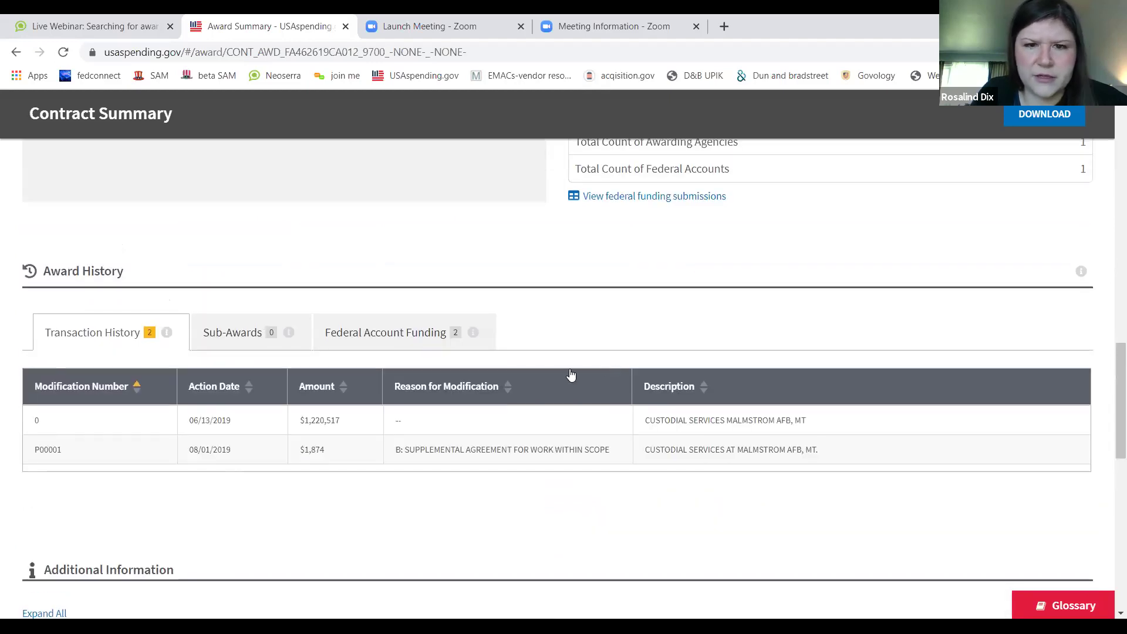
scroll(570, 374, "up", 7)
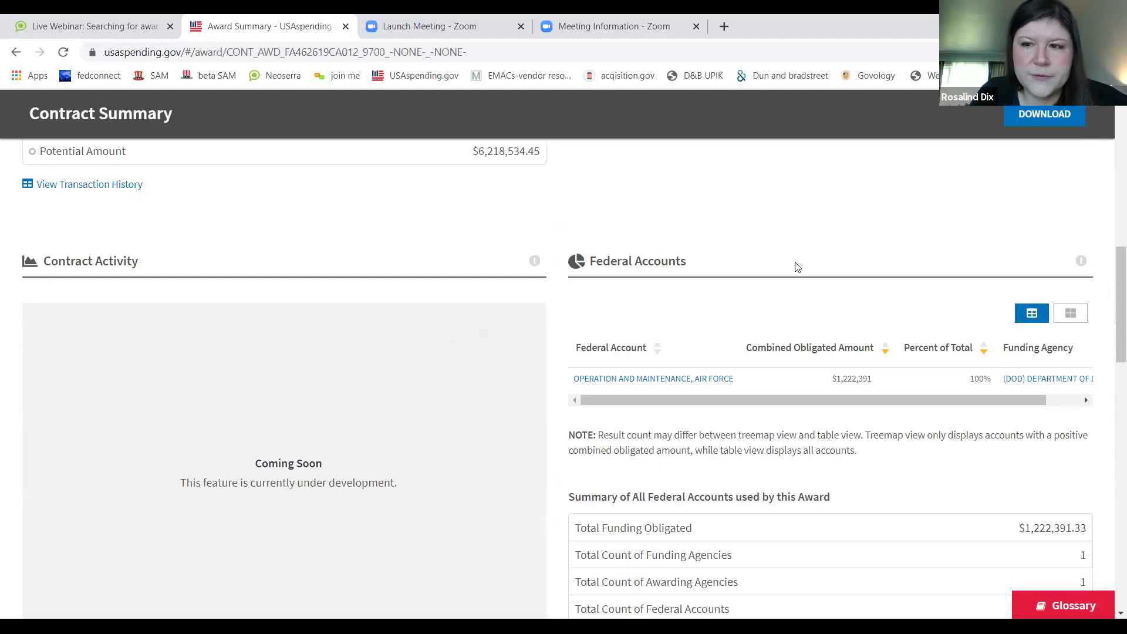
scroll(796, 266, "up", 4)
scroll(796, 267, "up", 1)
- Return to the search results and open the recipient profile of VICTOR GROUP, INC. THE to check its details and business types
key("alt+Left")
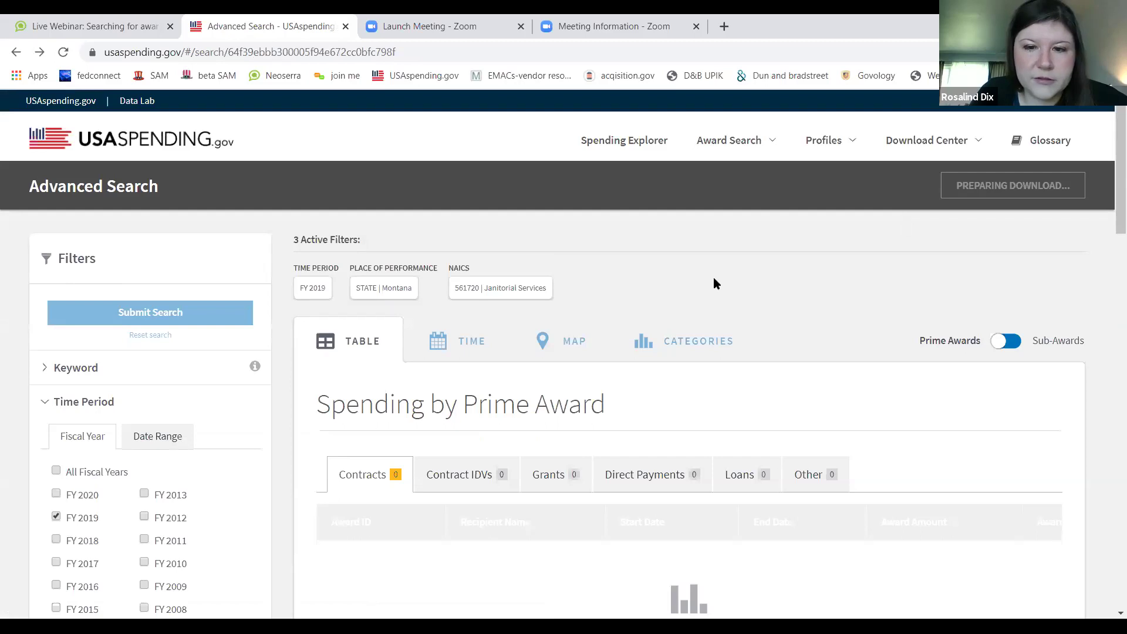
scroll(614, 189, "down", 6)
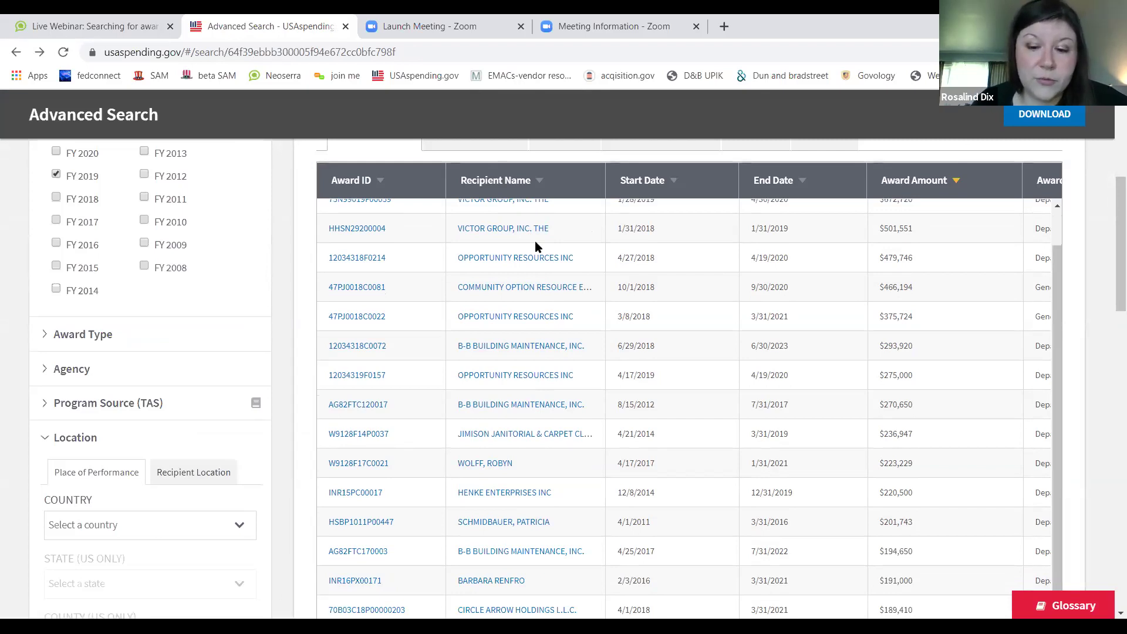
left_click(502, 231)
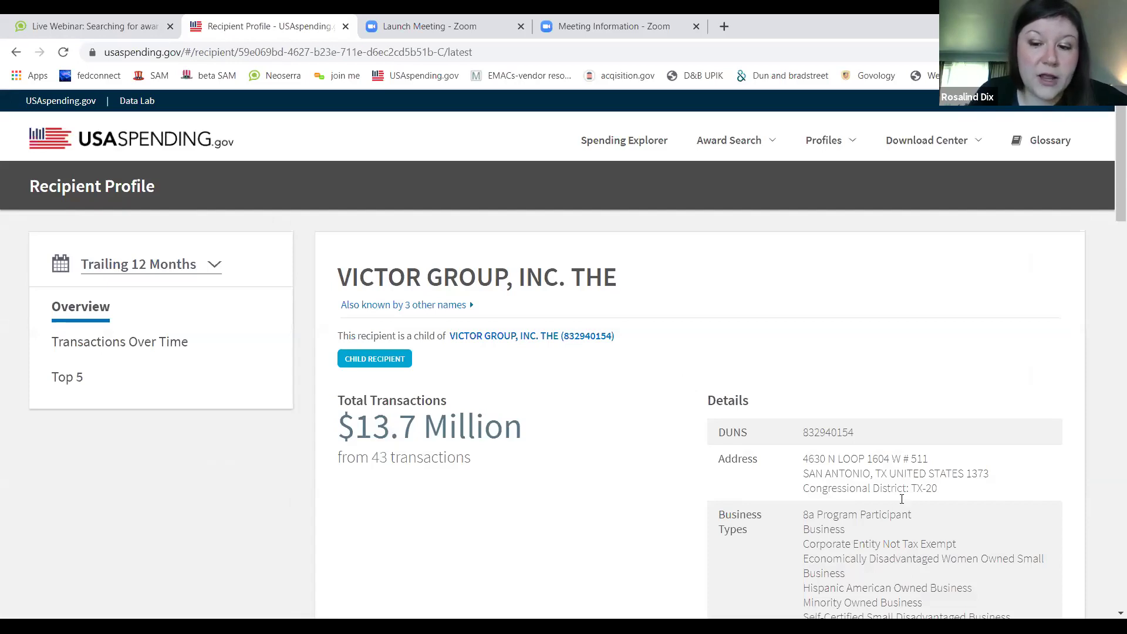
scroll(946, 522, "down", 2)
scroll(928, 504, "up", 2)
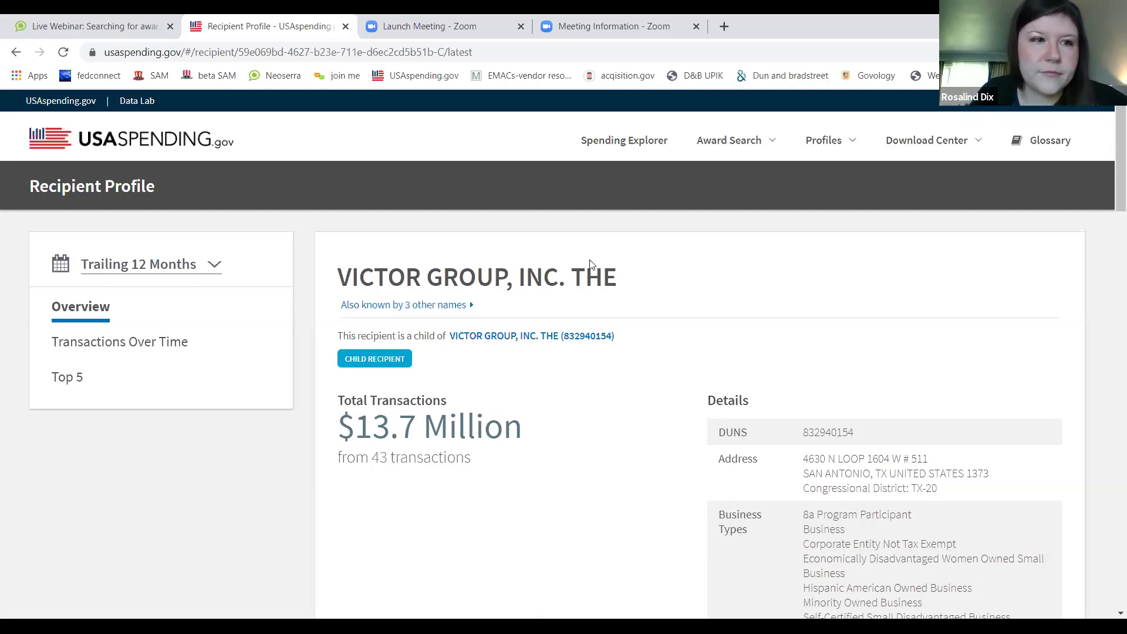
- Go back from the recipient profile to the search results and look through the listed contracts and recipients
left_click(18, 52)
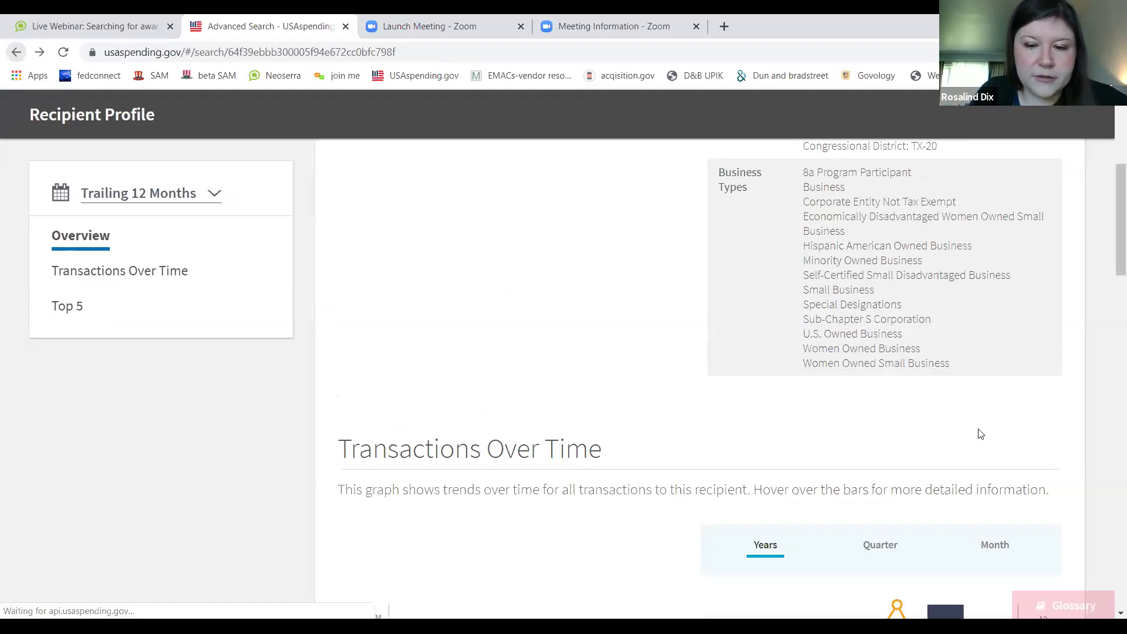
scroll(957, 389, "down", 2)
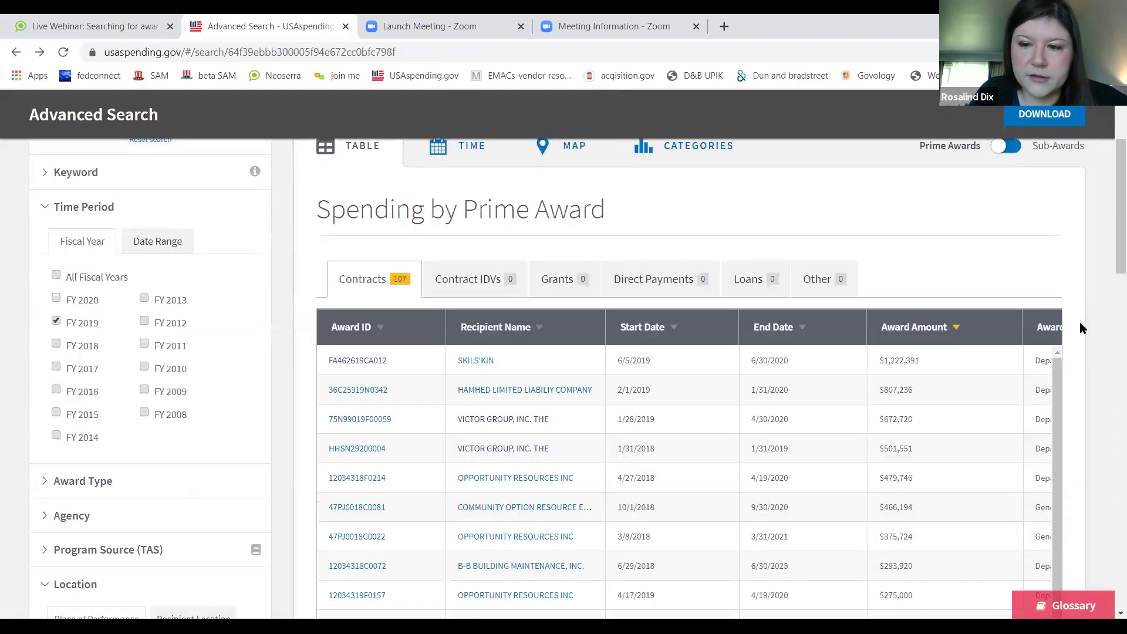
scroll(1108, 311, "down", 2)
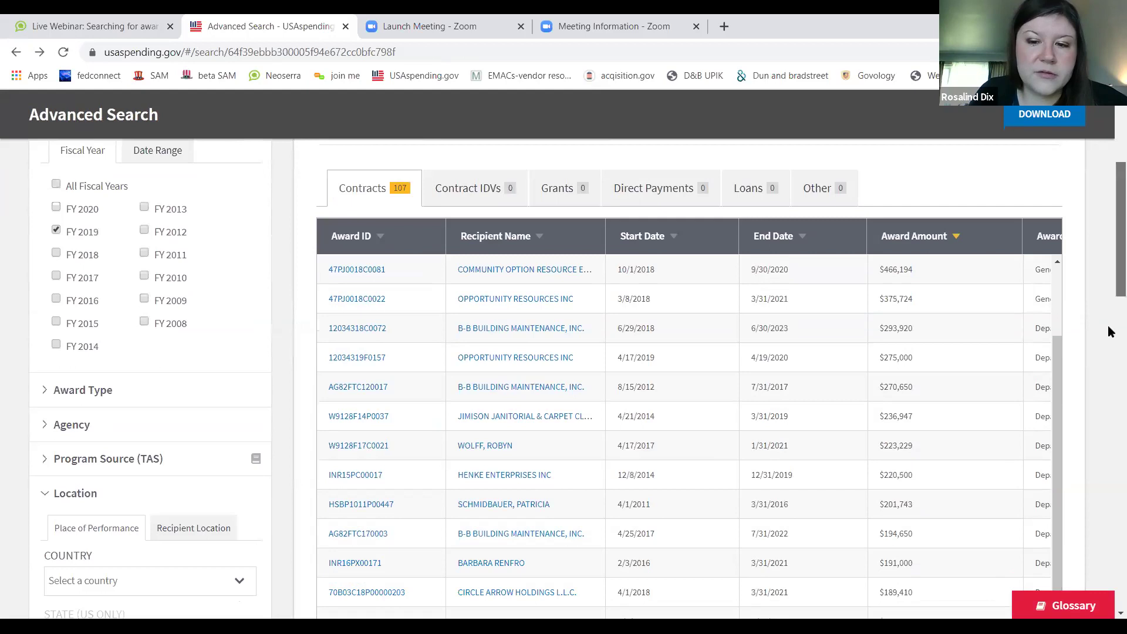
scroll(913, 358, "down", 5)
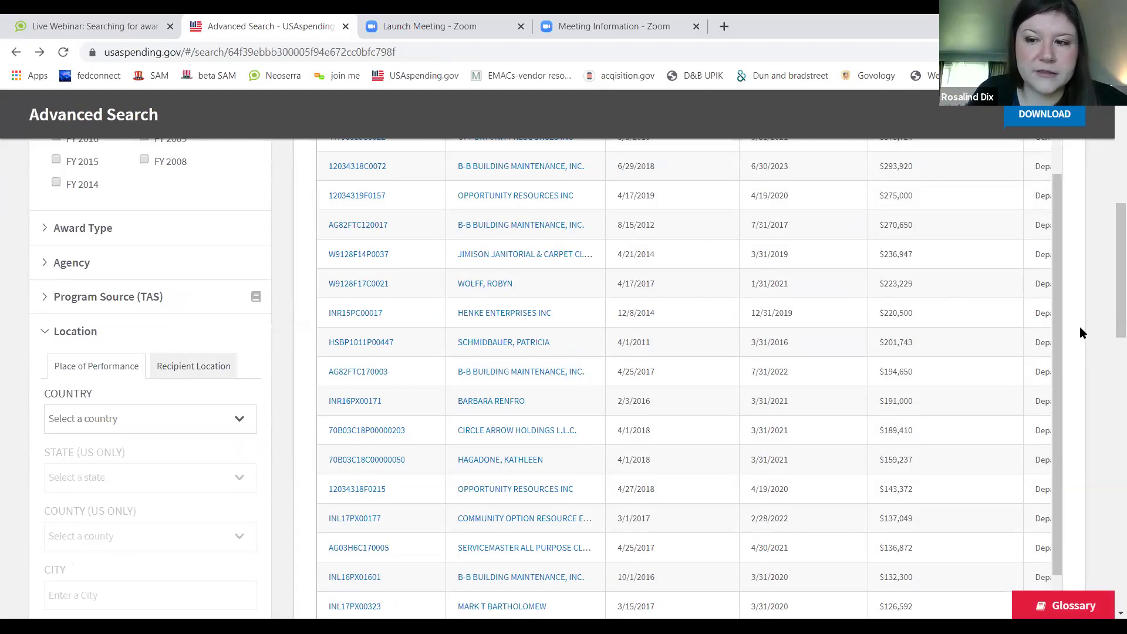
scroll(1102, 358, "down", 1)
scroll(1102, 358, "down", 2)
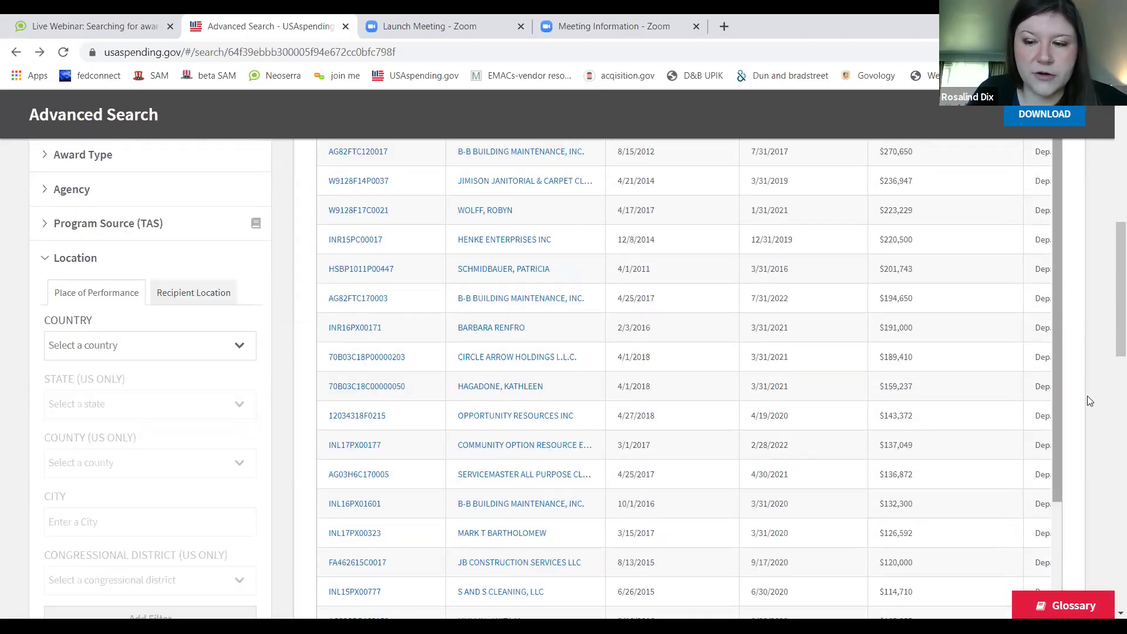
scroll(622, 372, "down", 6)
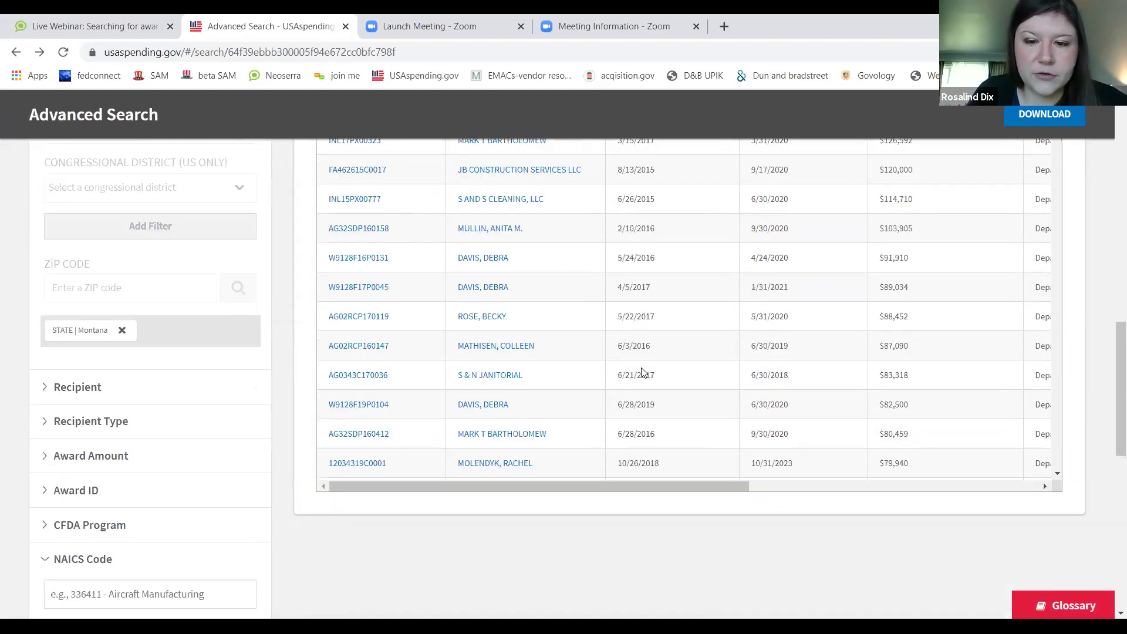
- Examine the awarding agency, awarding sub agency and contract award type columns across the listed contracts
scroll(642, 372, "down", 2)
left_click_drag(698, 364, 937, 439)
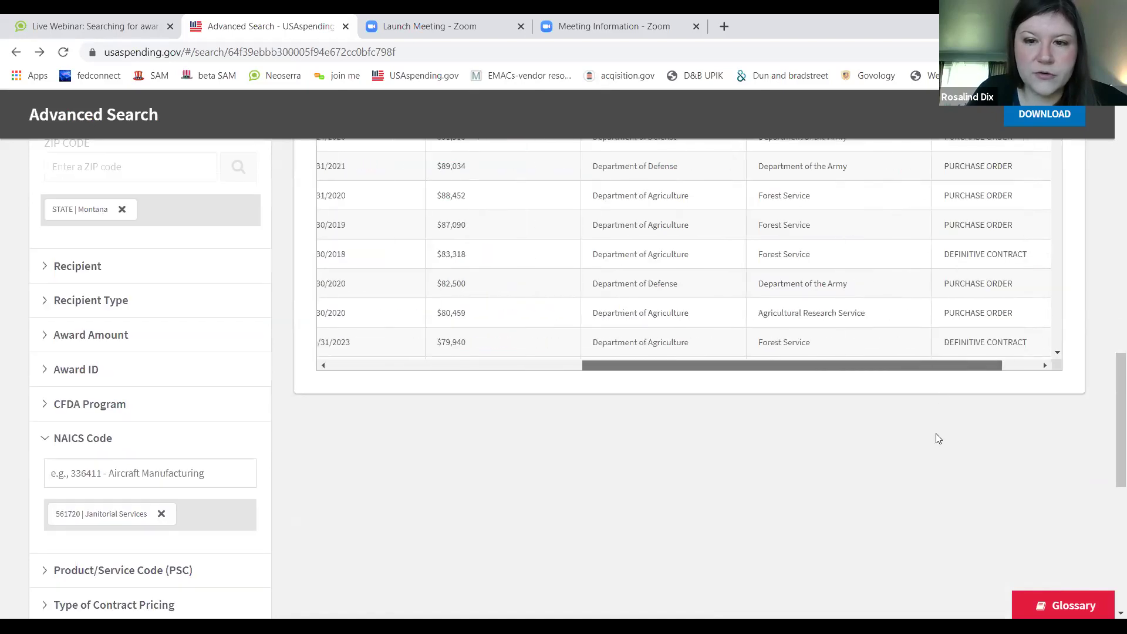
scroll(935, 437, "up", 10)
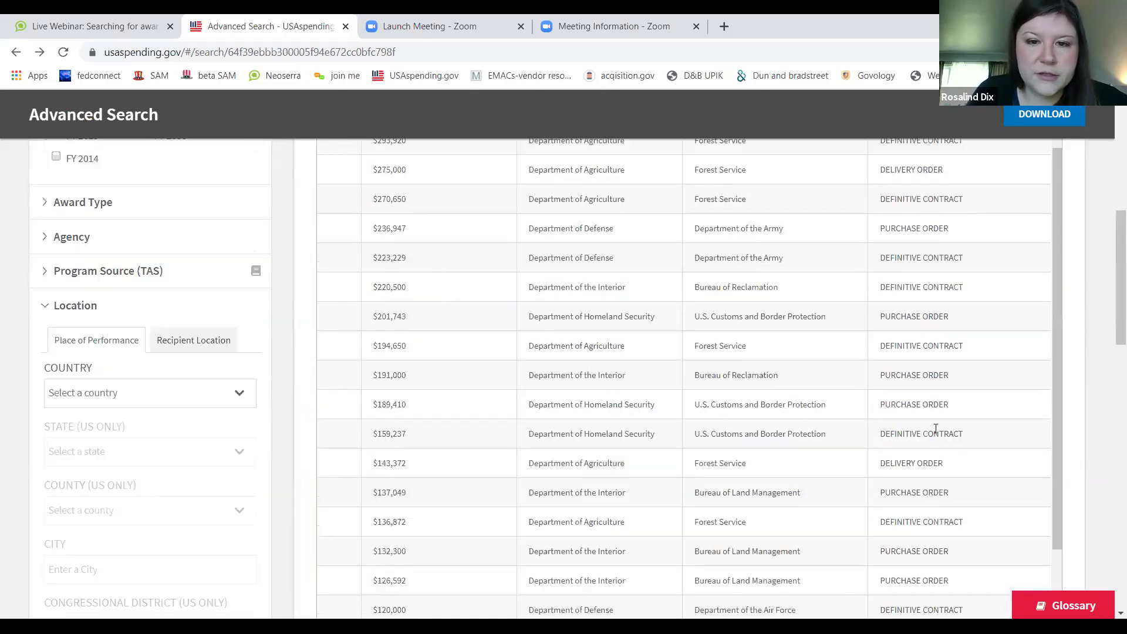
scroll(653, 357, "up", 3)
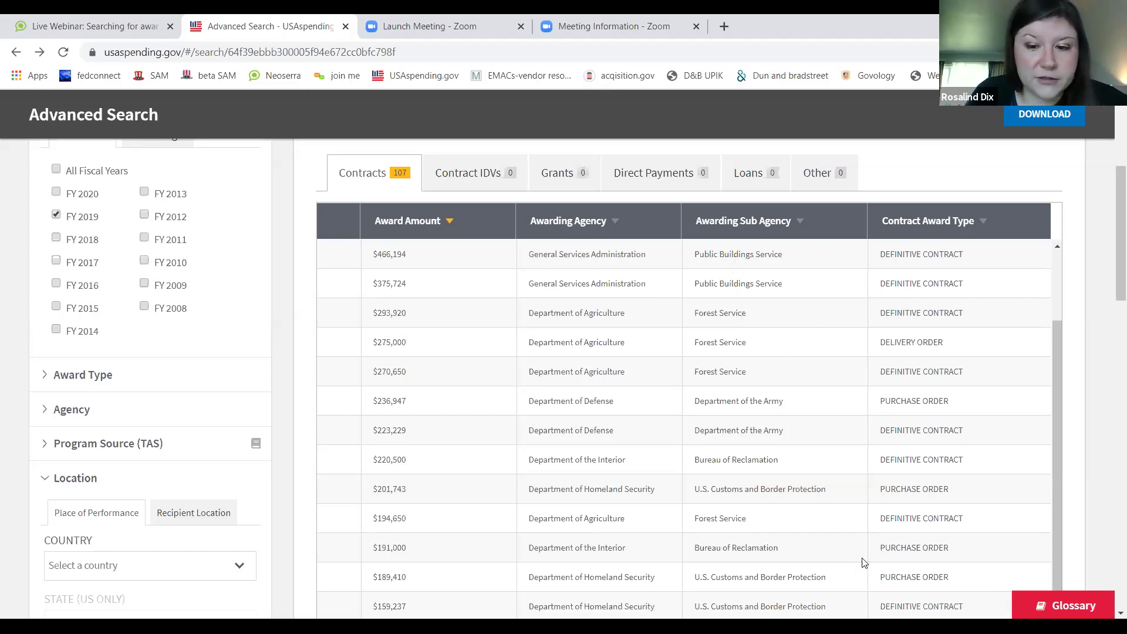
scroll(857, 544, "down", 1)
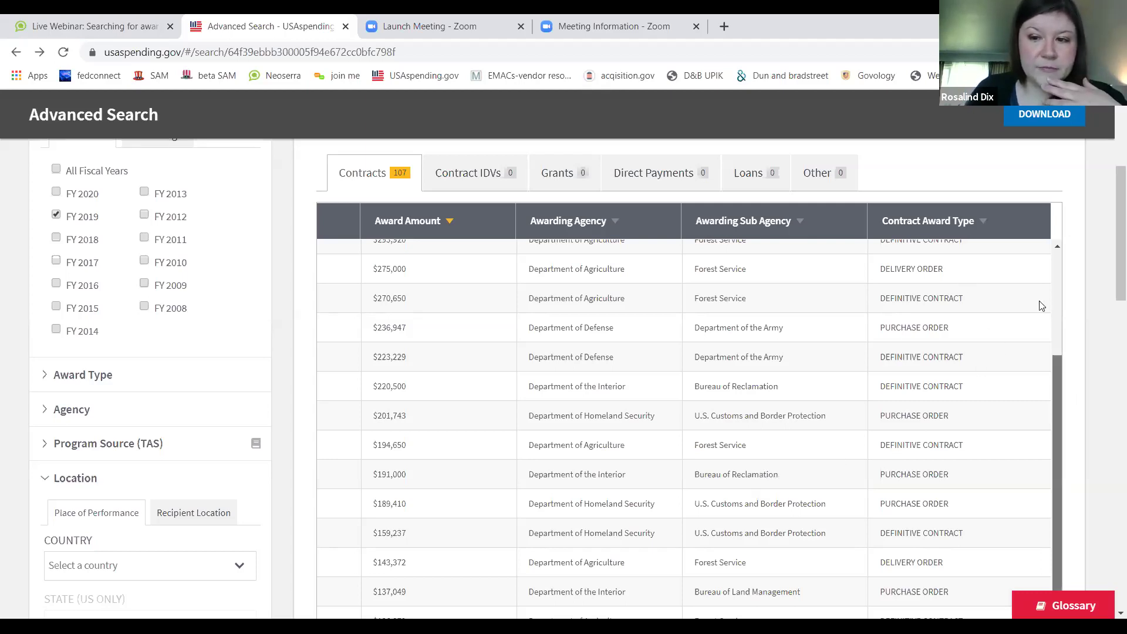
scroll(1039, 304, "up", 4)
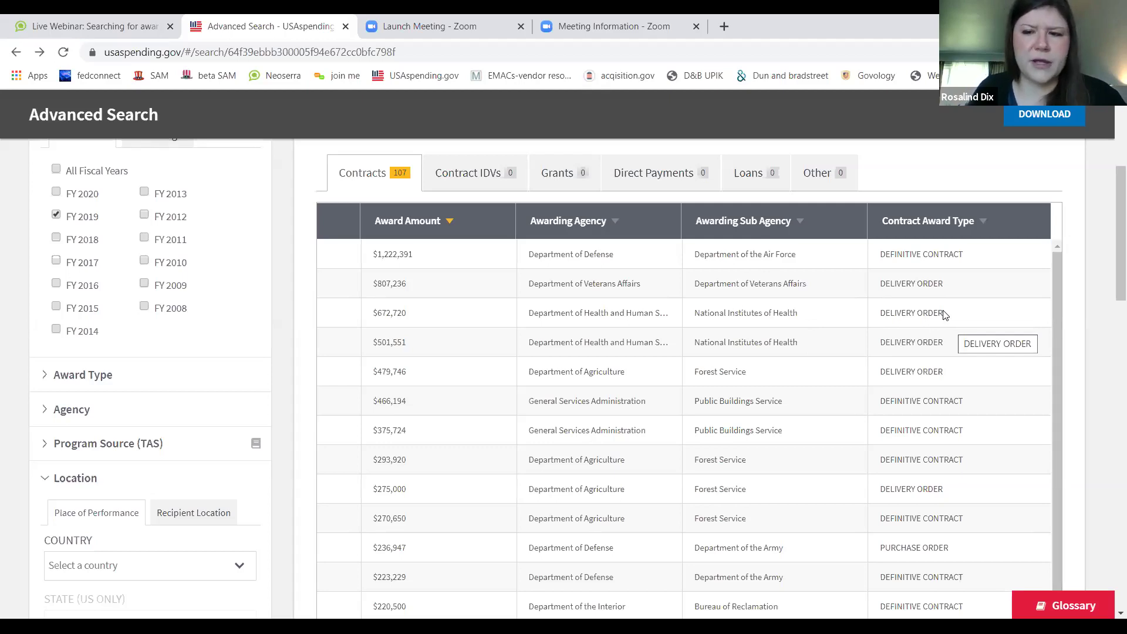
scroll(954, 333, "down", 3)
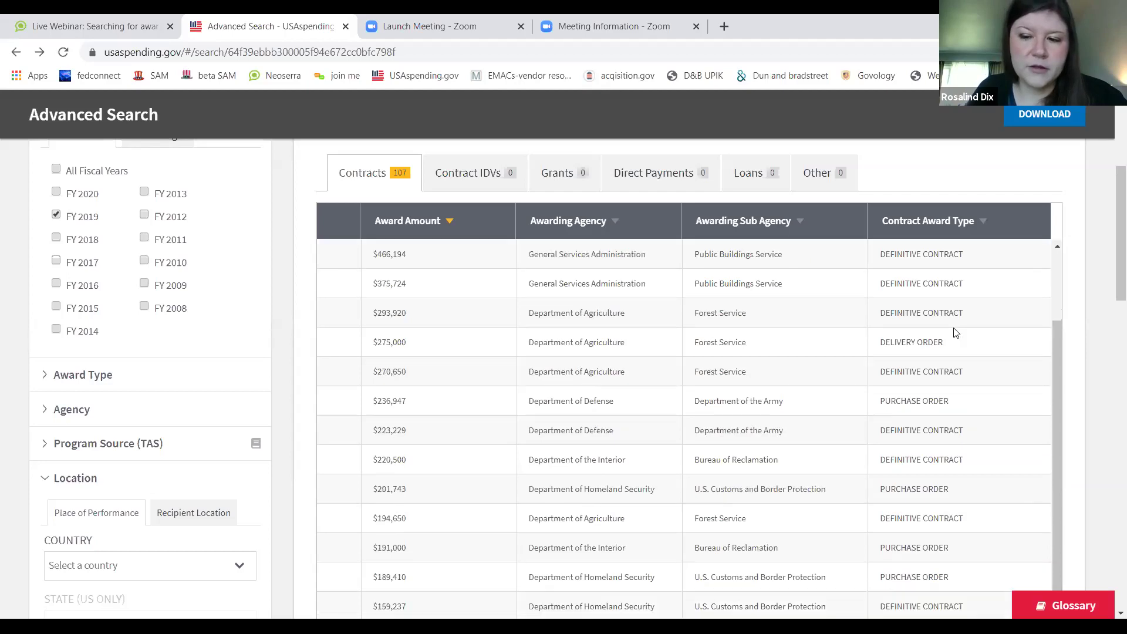
scroll(955, 333, "down", 9)
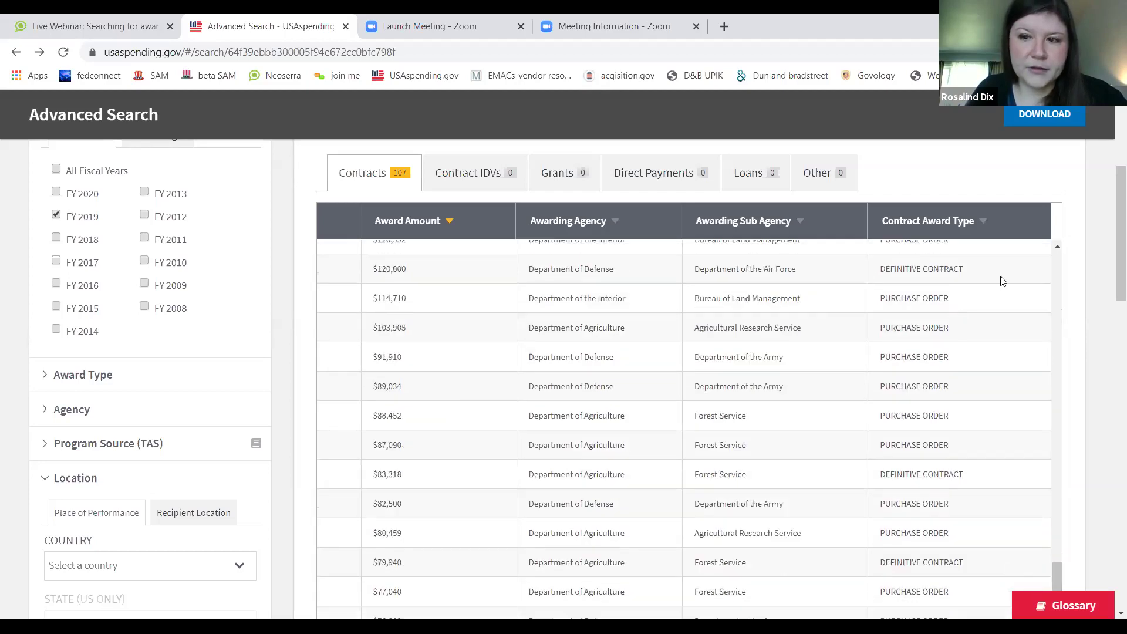
left_click_drag(1109, 210, 1109, 146)
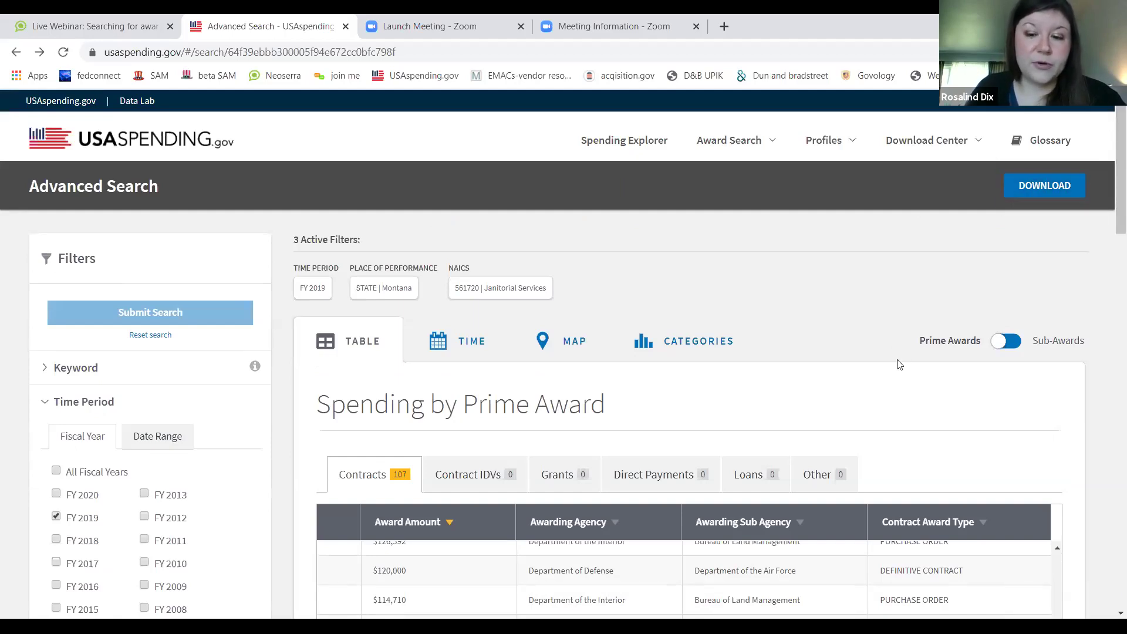
scroll(497, 481, "down", 1)
scroll(497, 484, "down", 2)
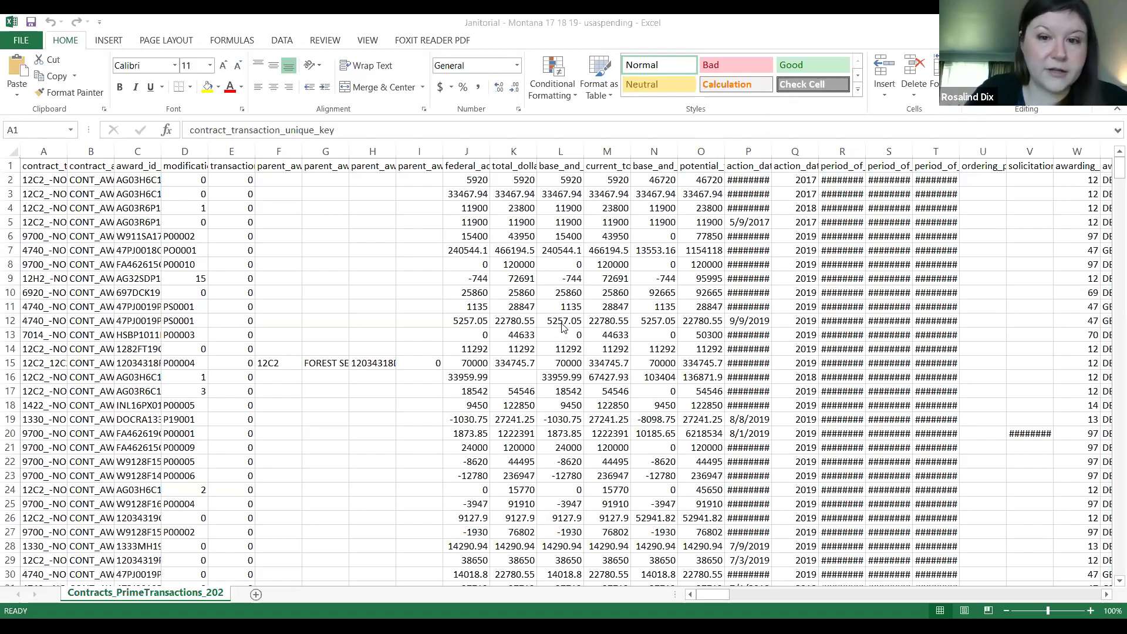
- Switch to the Janitorial - Montana 17 18 19- usaspending workbook in Excel and look across its award, recipient, place of performance and business type columns
left_click(720, 596)
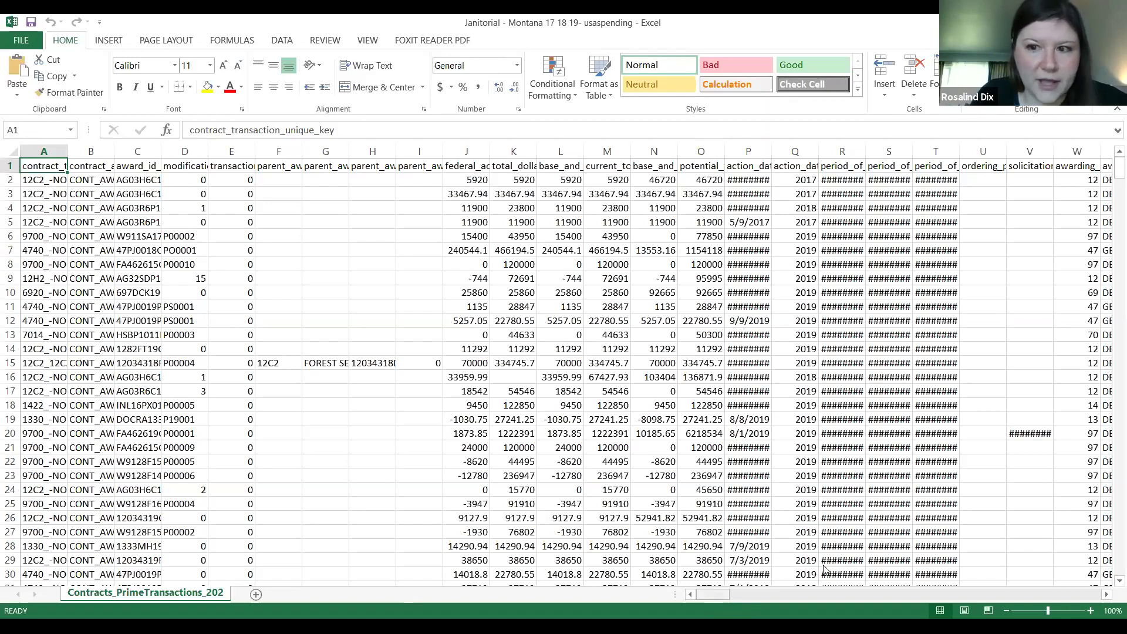
scroll(851, 570, "right", 10)
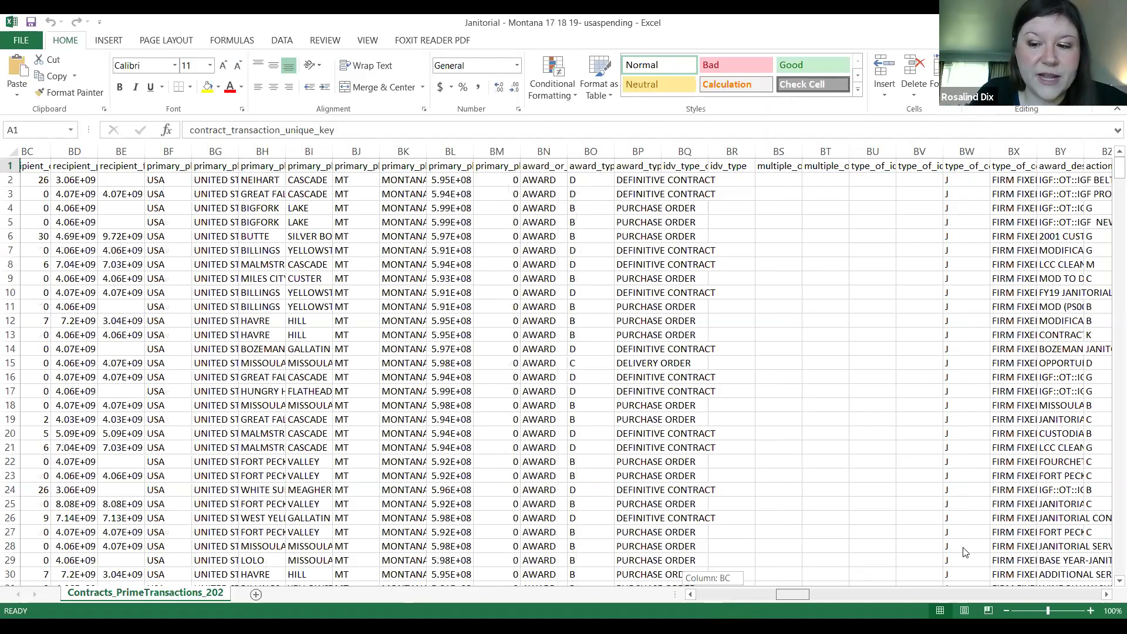
scroll(964, 552, "right", 7)
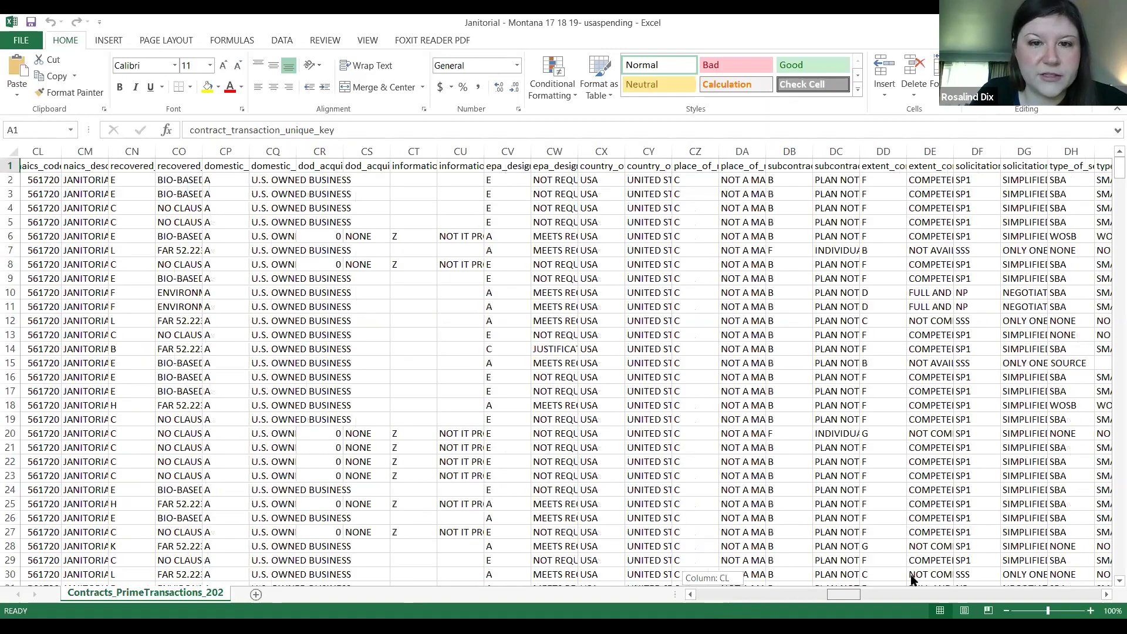
scroll(869, 595, "right", 14)
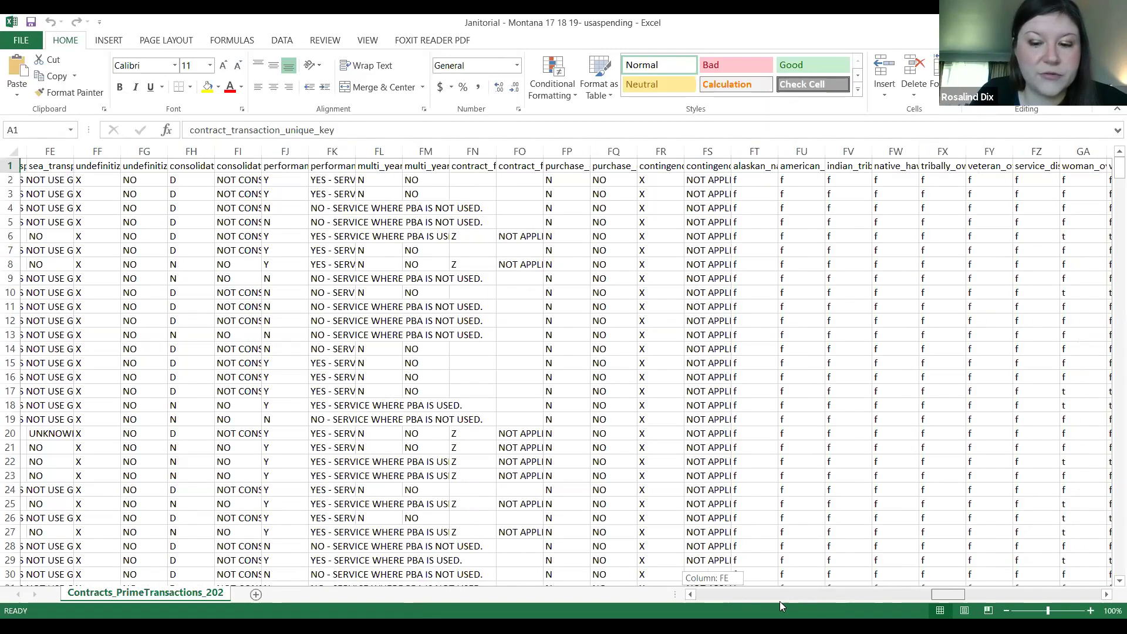
scroll(779, 601, "right", 3)
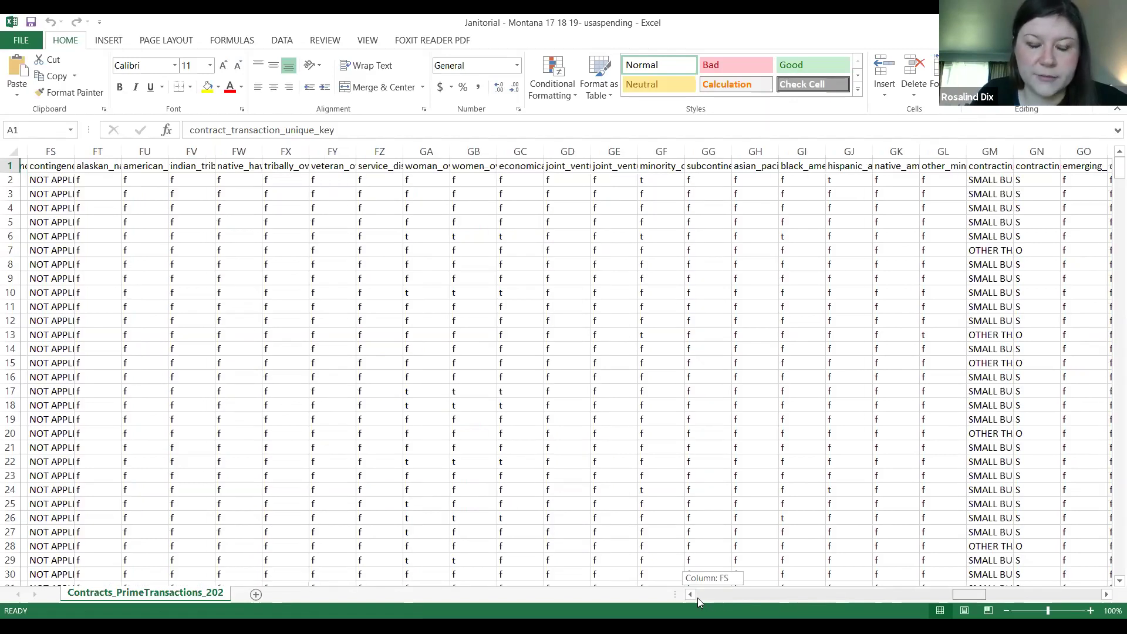
scroll(697, 597, "left", 20)
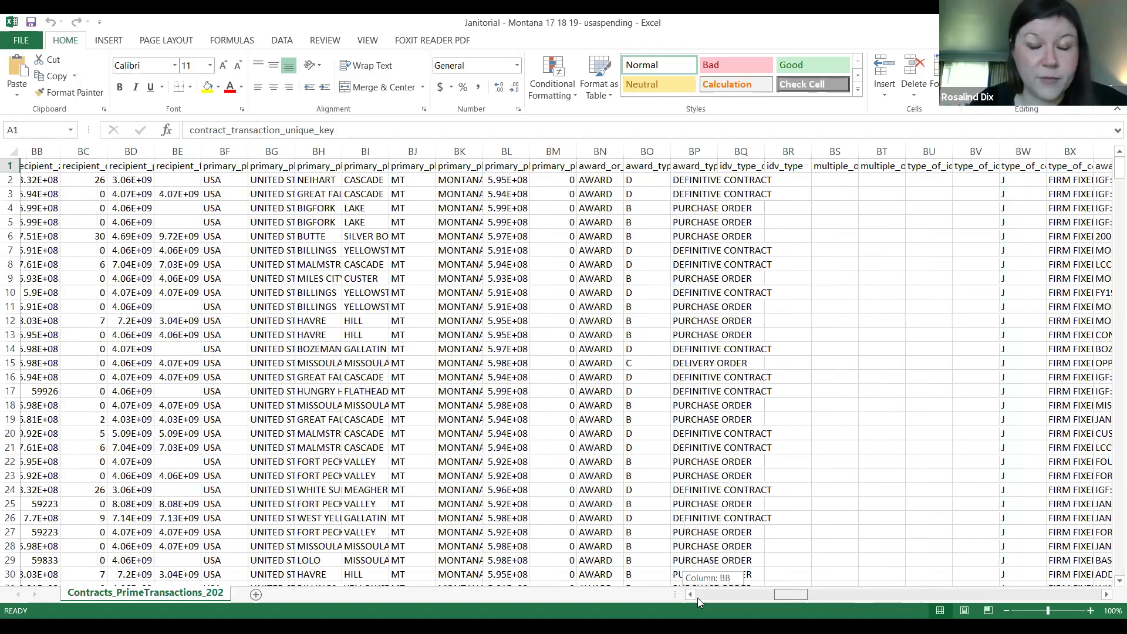
scroll(697, 598, "left", 10)
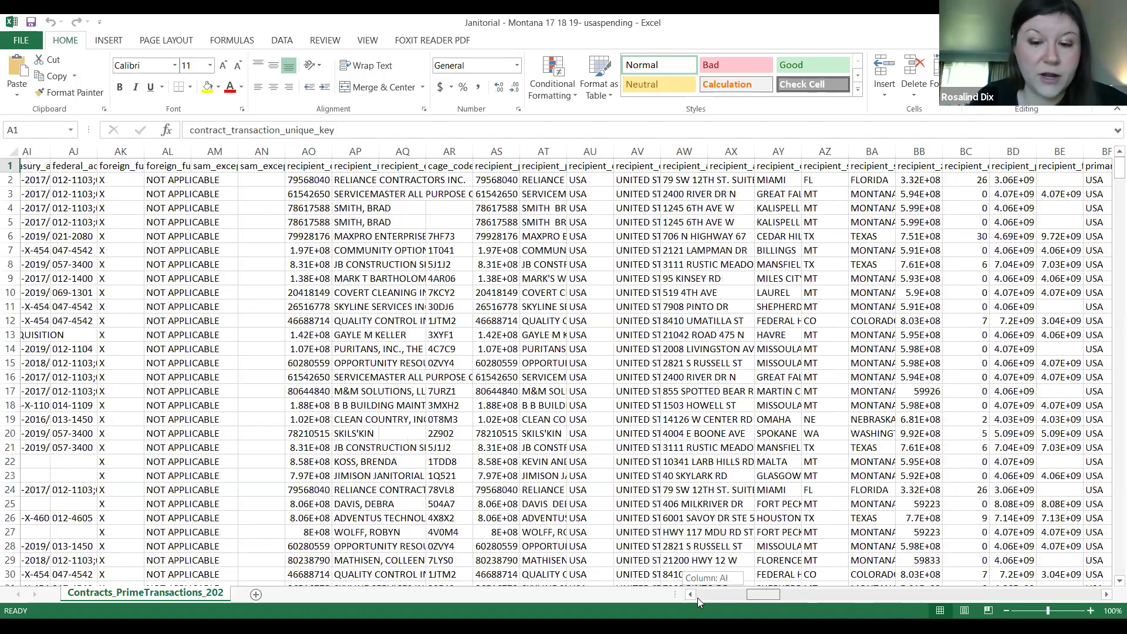
scroll(697, 597, "left", 15)
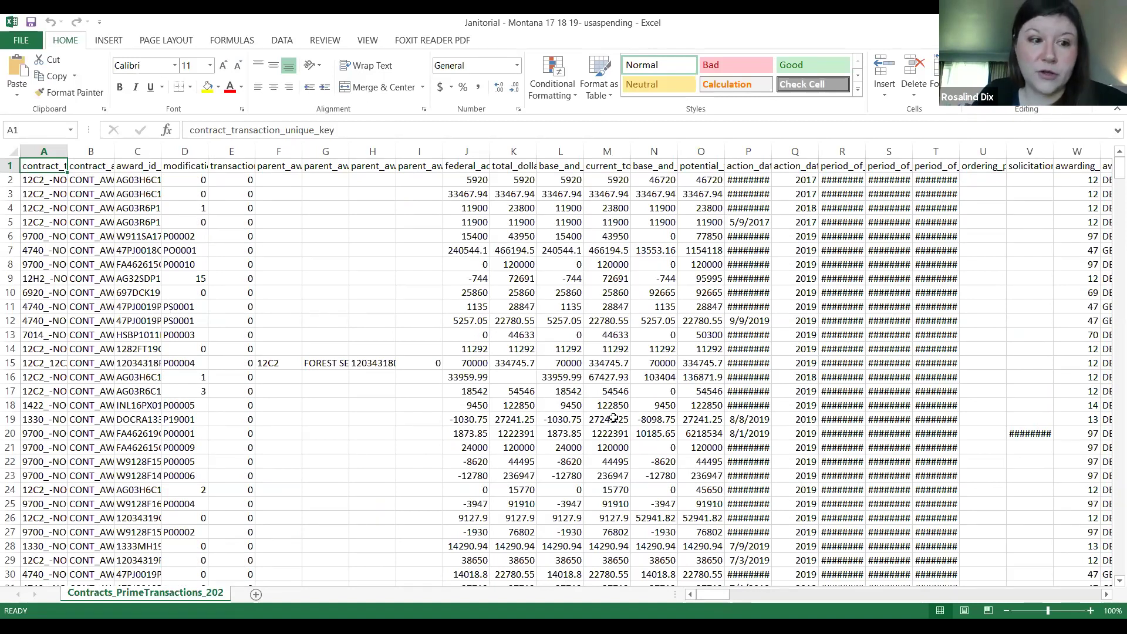
- Create a PivotTable on a new worksheet from the full data range of the prime transactions sheet
left_click(108, 40)
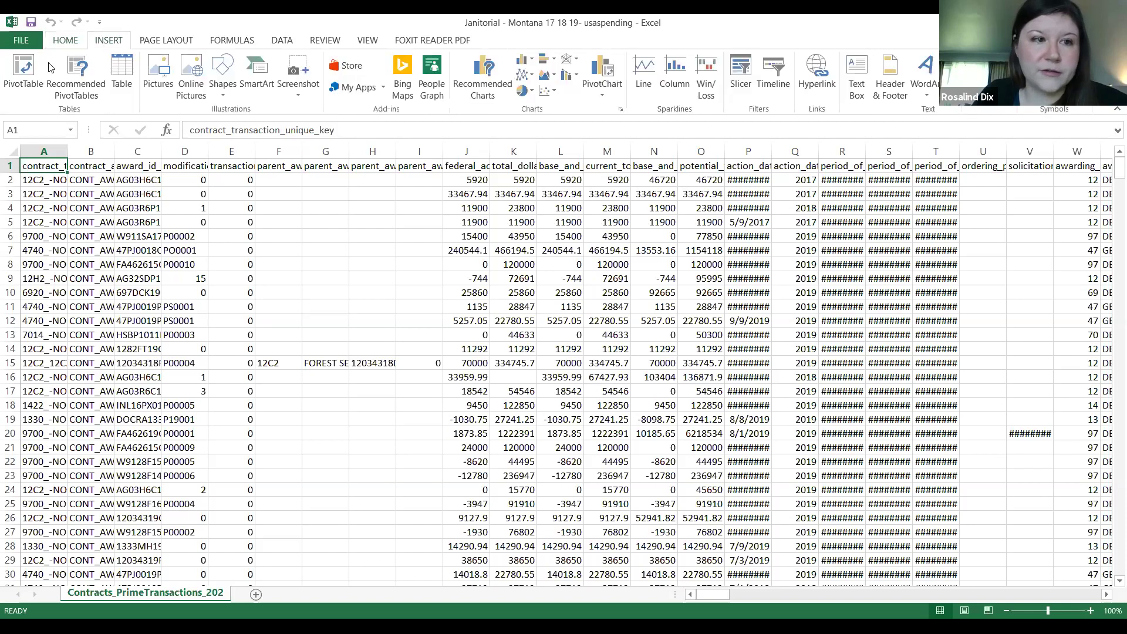
left_click(32, 78)
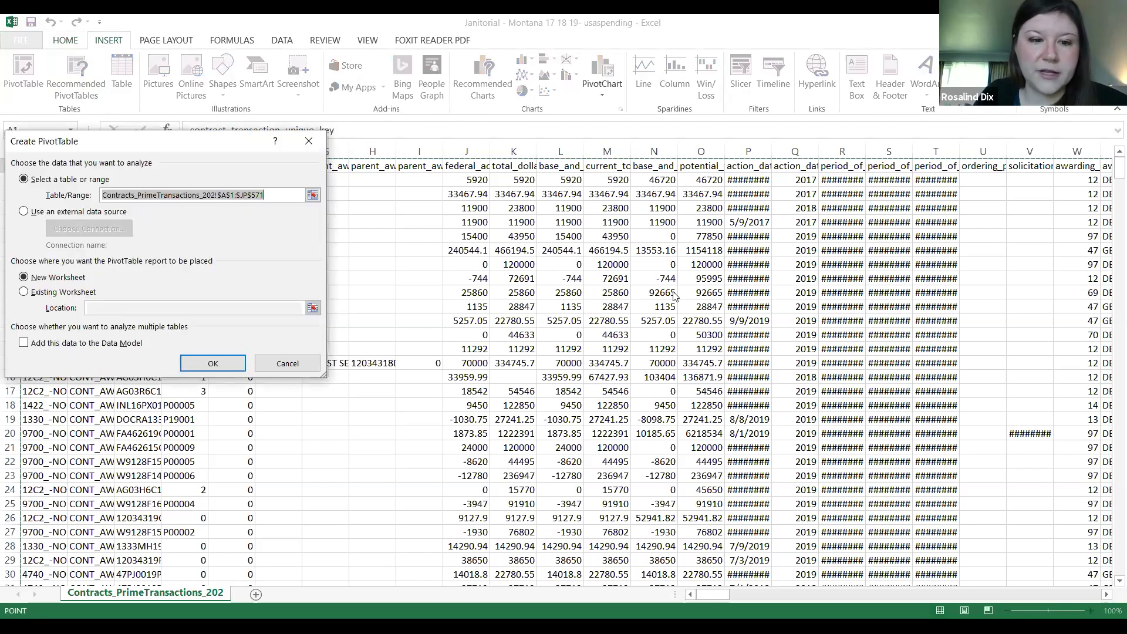
left_click(203, 366)
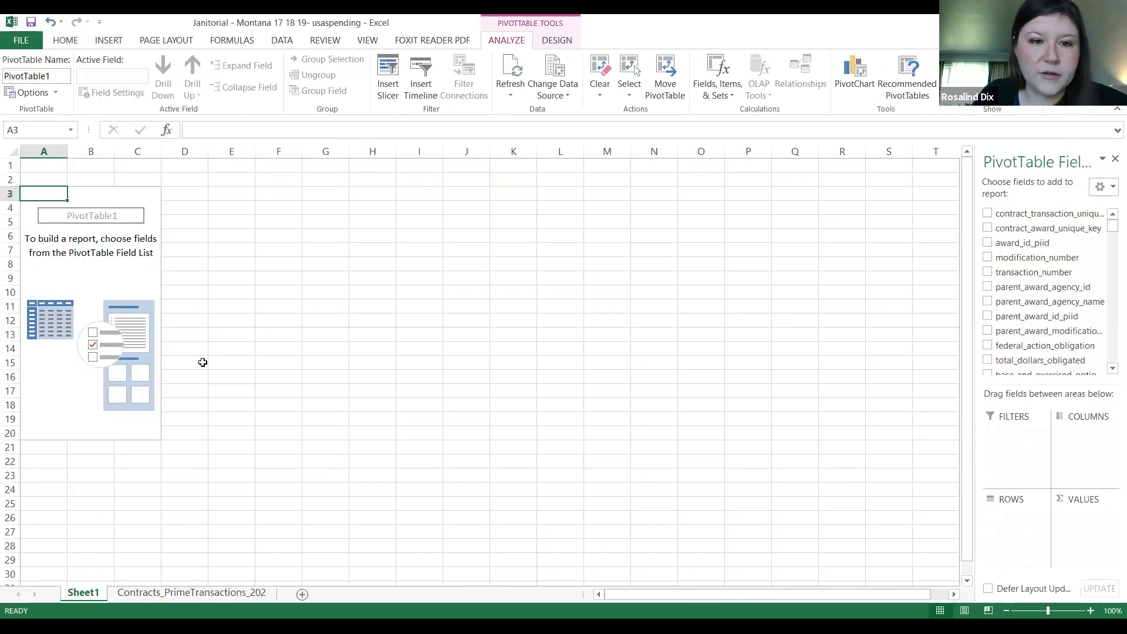
- Widen column A of the Contracts_PrimeTransactions sheet to show more of its header, and return to Sheet1
left_click(210, 593)
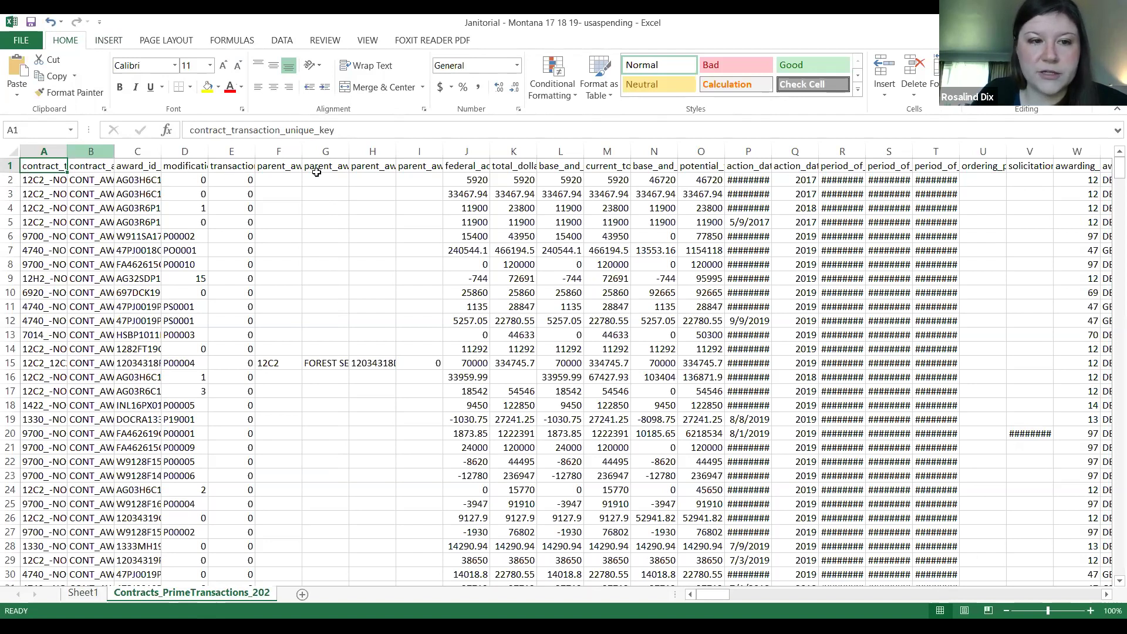
left_click_drag(67, 152, 99, 152)
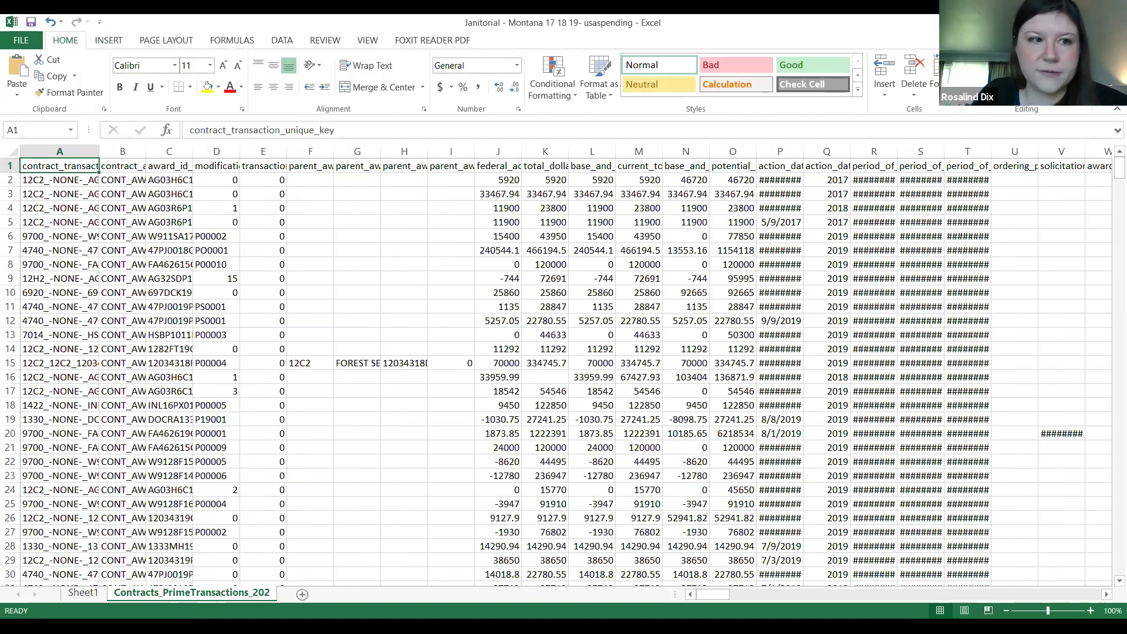
left_click(83, 593)
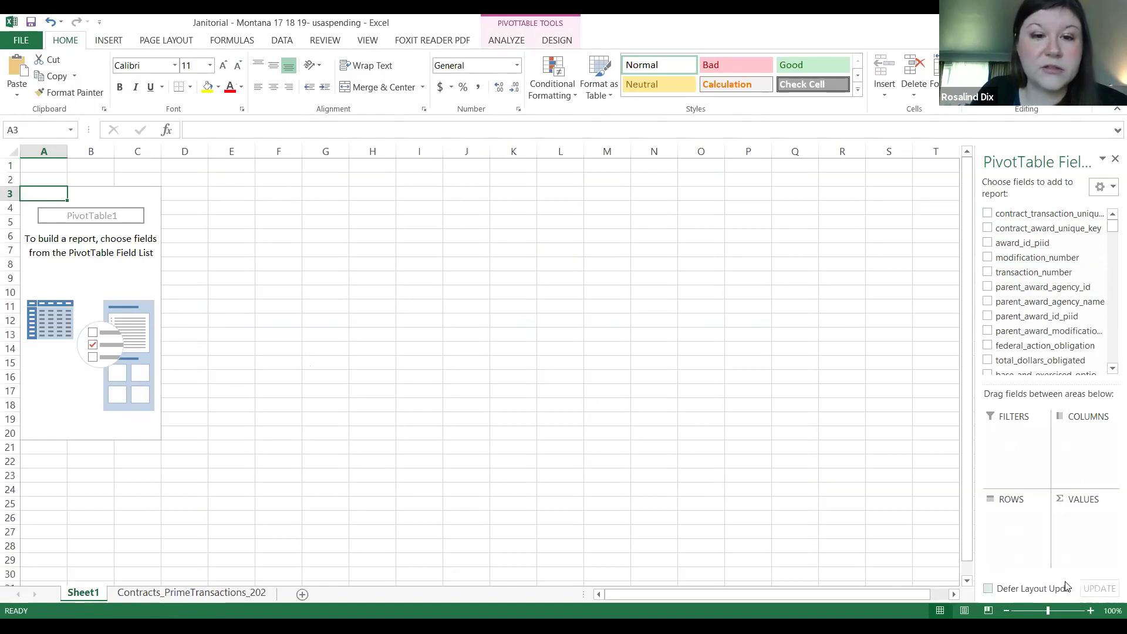
- Sort the PivotTable field list A to Z and add federal_action_obligation as a summed value
left_click(1110, 184)
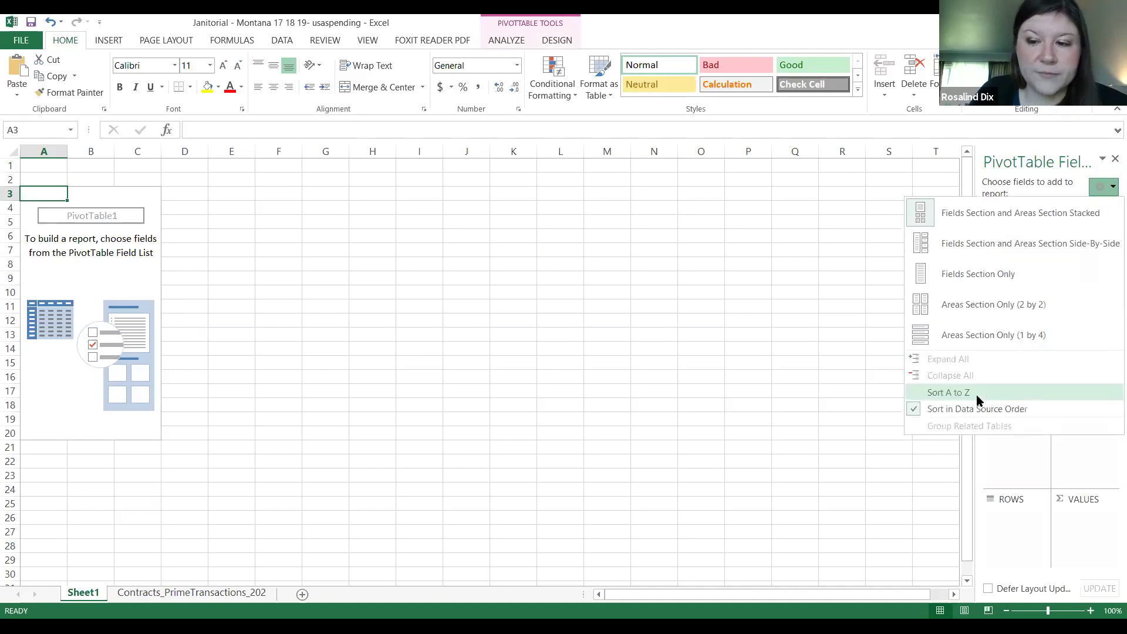
left_click(977, 394)
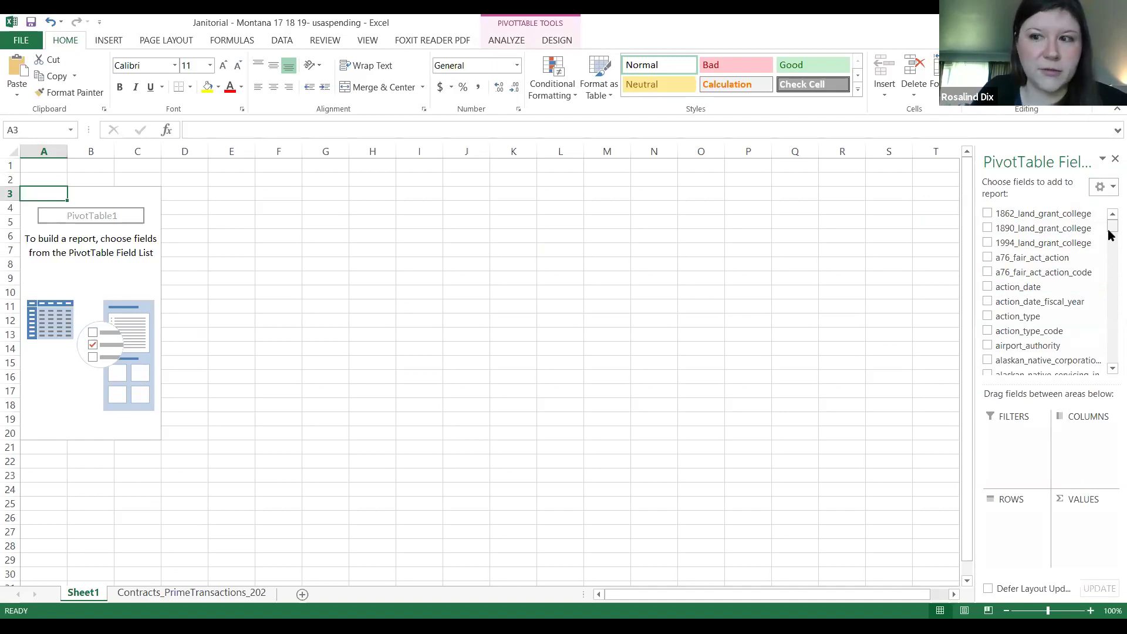
left_click_drag(1109, 235, 1109, 271)
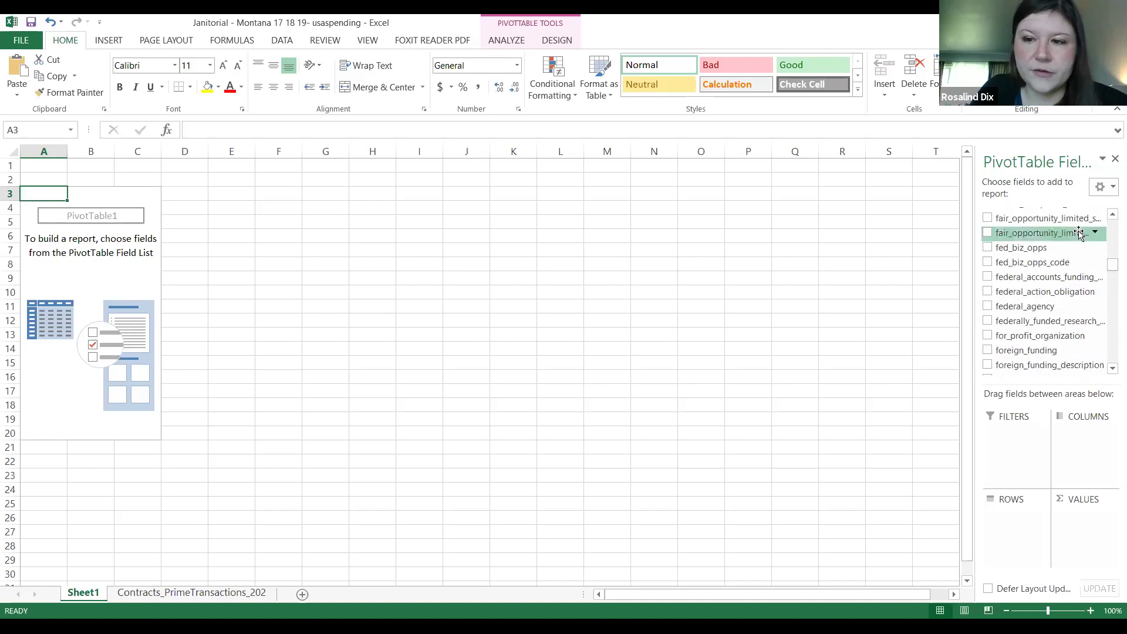
left_click_drag(1049, 292, 1096, 531)
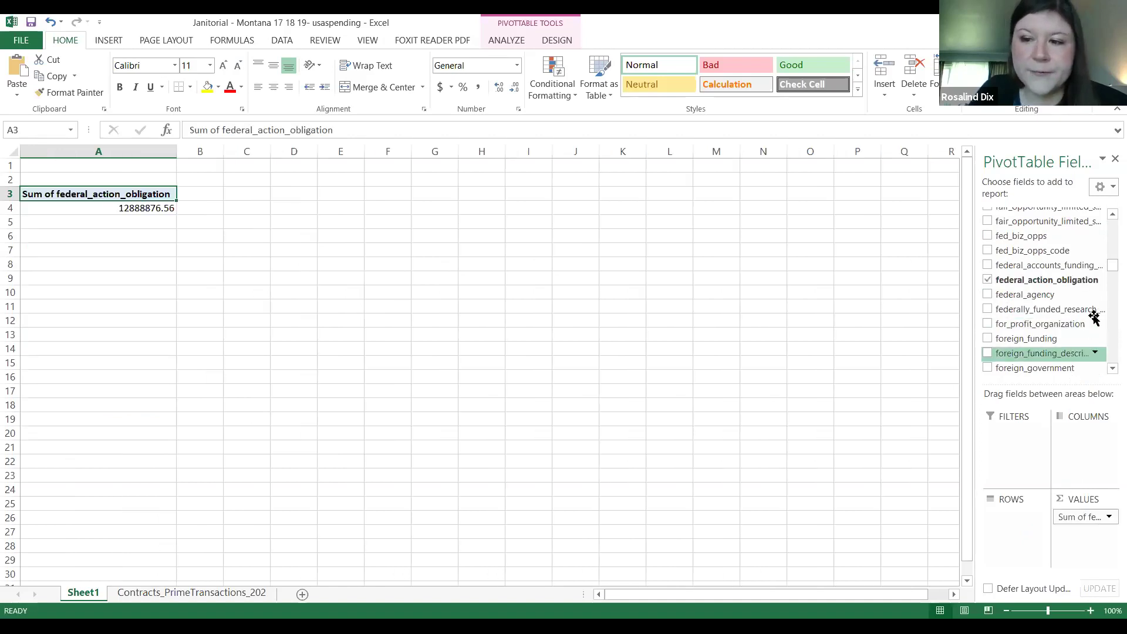
- Add awarding_agency_name to the PivotTable rows, with awarding_sub_agency_name nested beneath it
left_click_drag(1111, 269, 1109, 232)
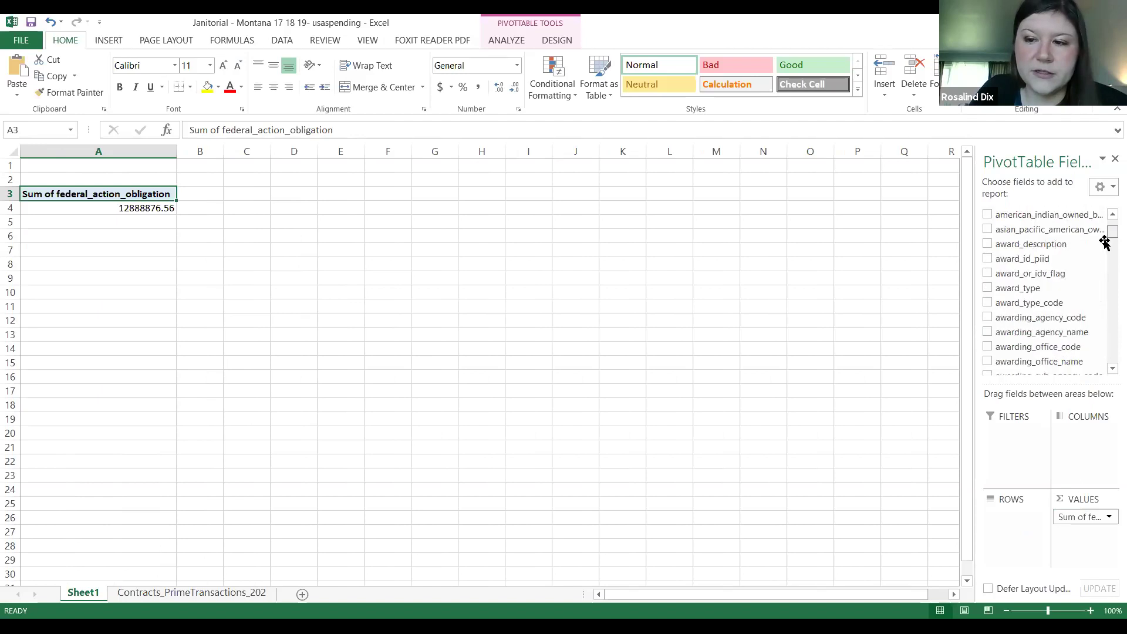
left_click_drag(1054, 332, 1024, 528)
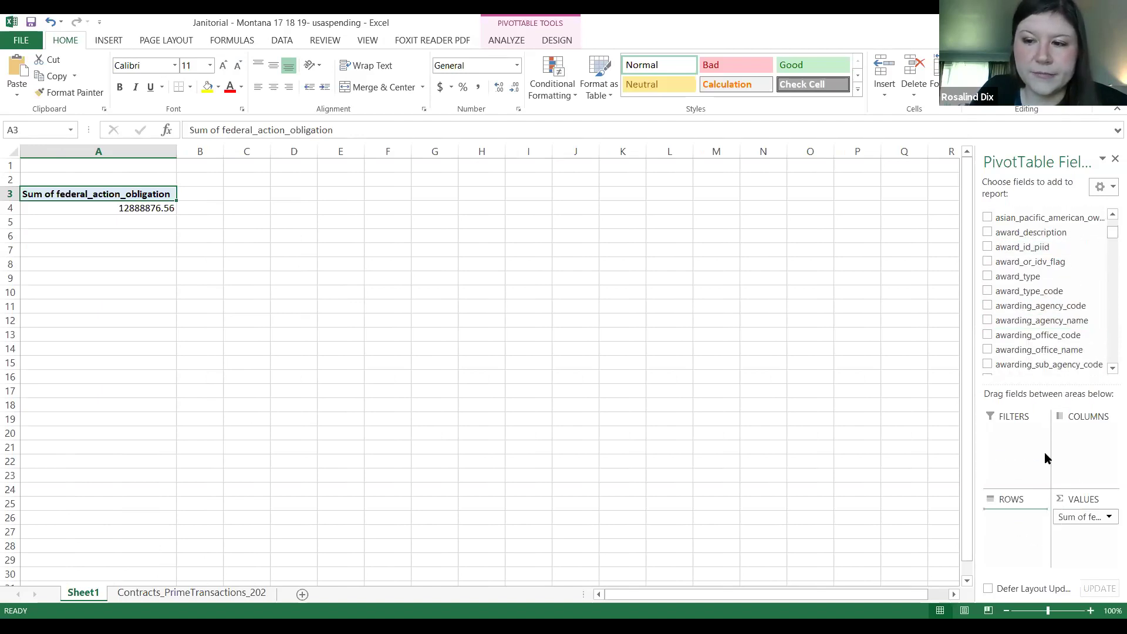
left_click(1112, 369)
left_click(1109, 370)
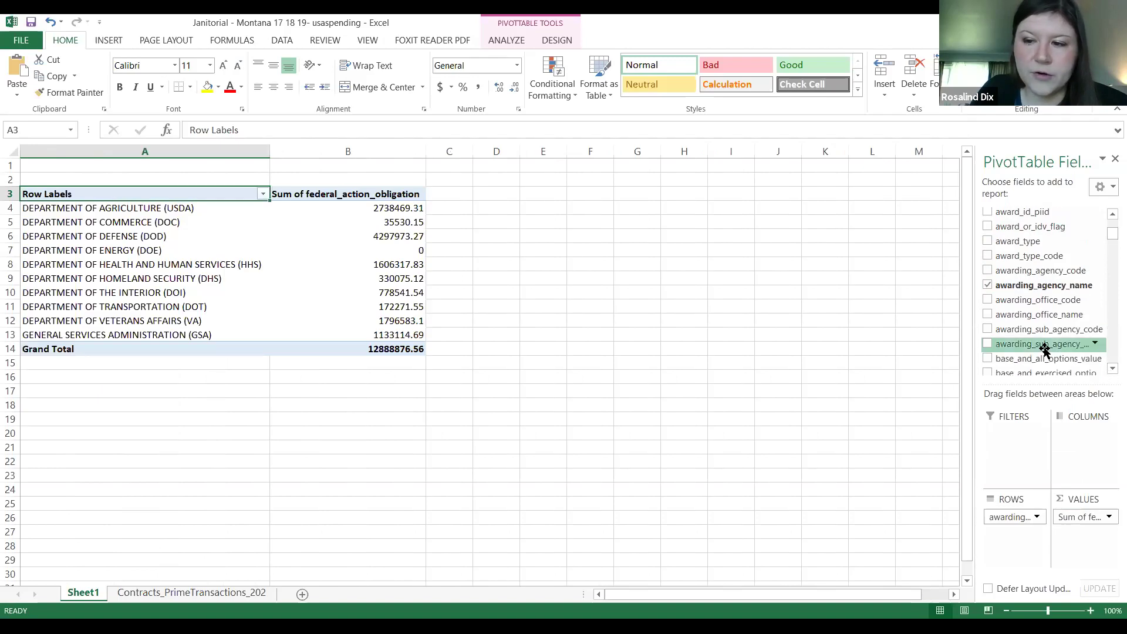
left_click_drag(1044, 350, 1015, 528)
- Format column B as Currency with 2 decimal places and the $ symbol
left_click(377, 153)
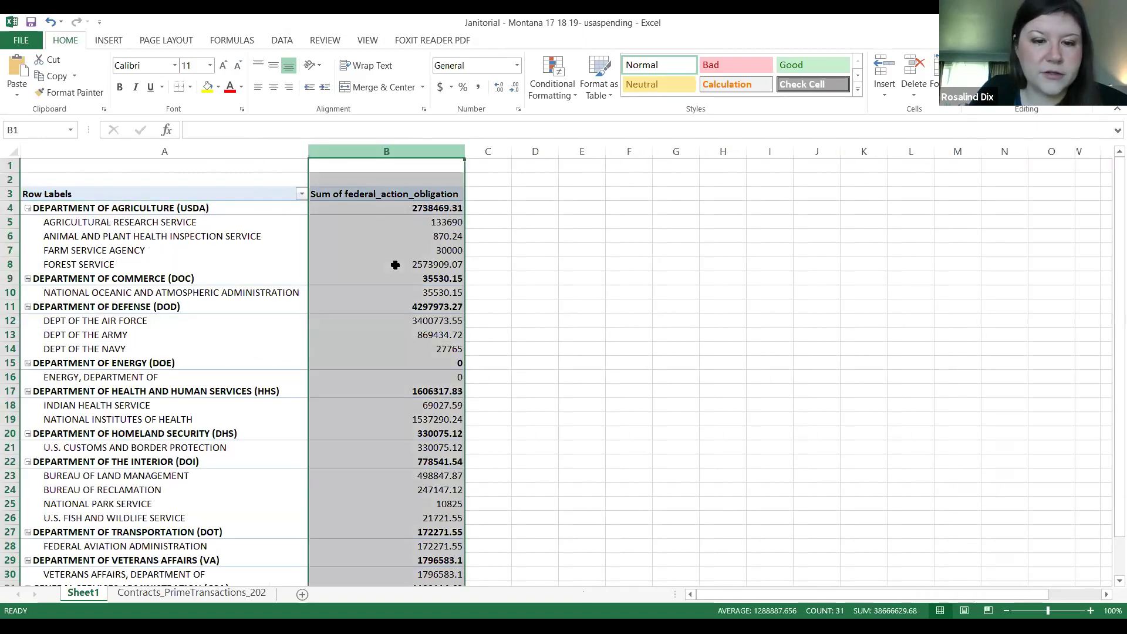
right_click(397, 265)
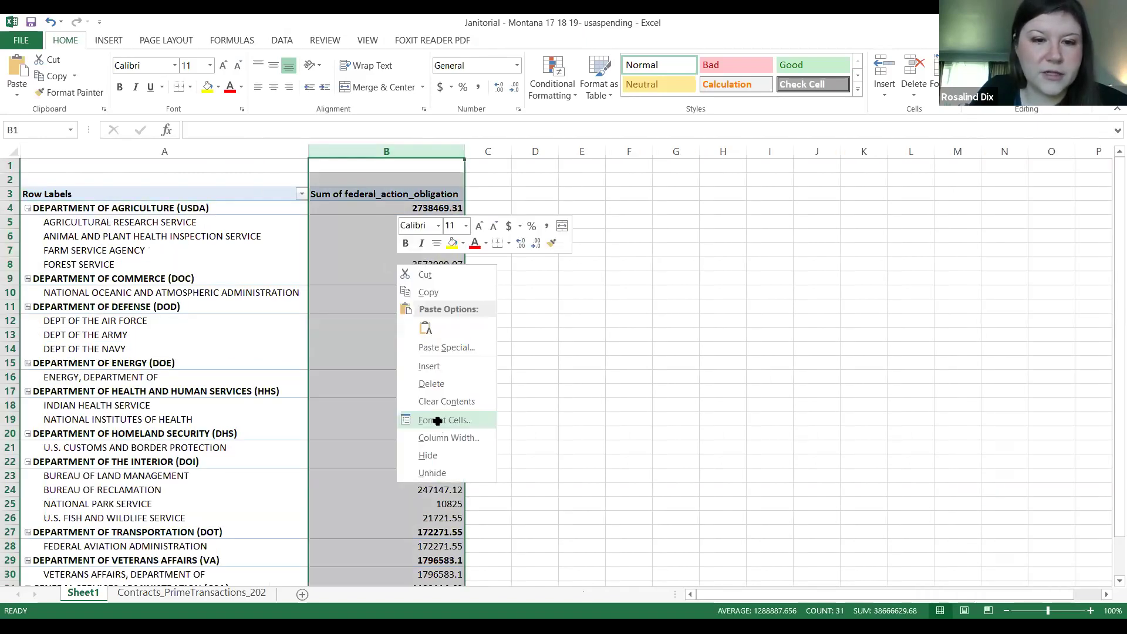
key("Escape")
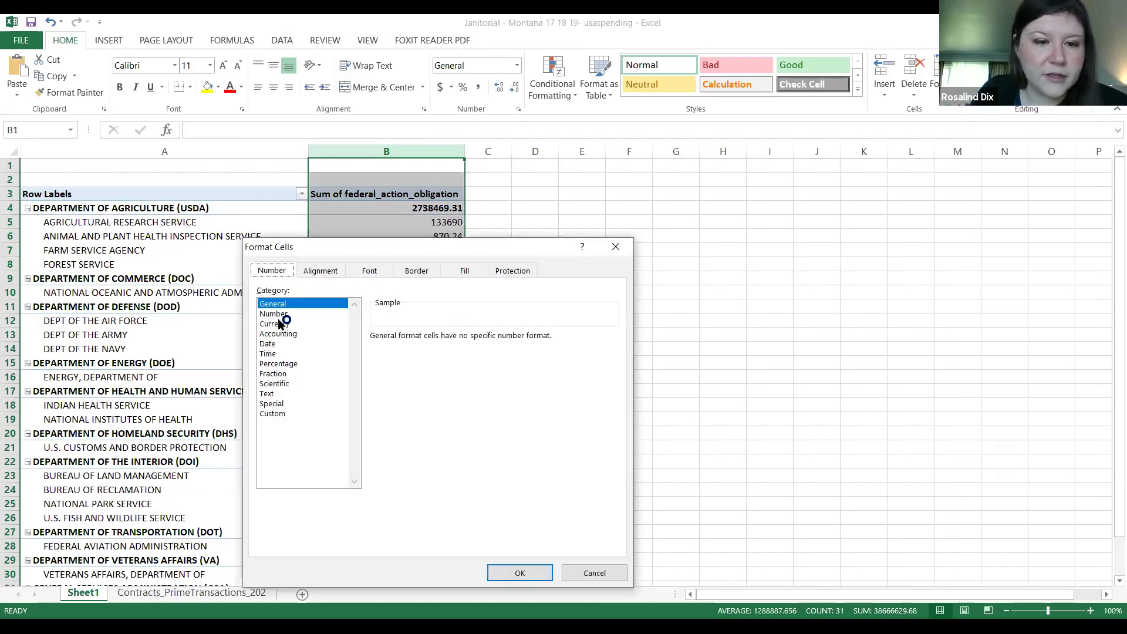
left_click(274, 324)
left_click(521, 574)
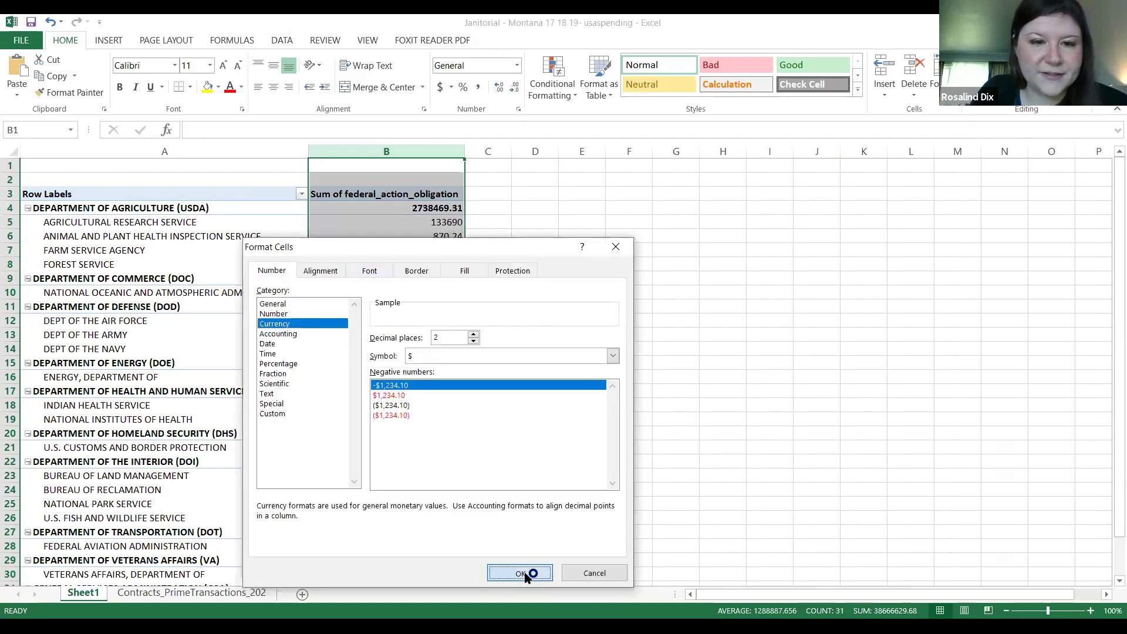
- Sort the departments in the PivotTable by their federal_action_obligation sums from largest to smallest
left_click(410, 222)
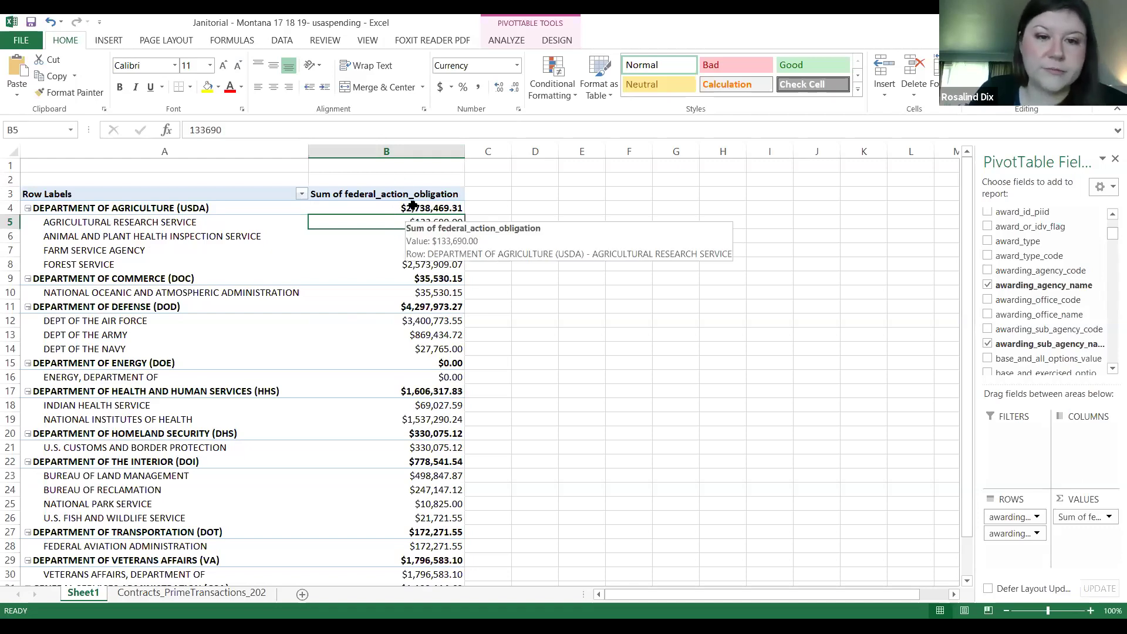
key("Up")
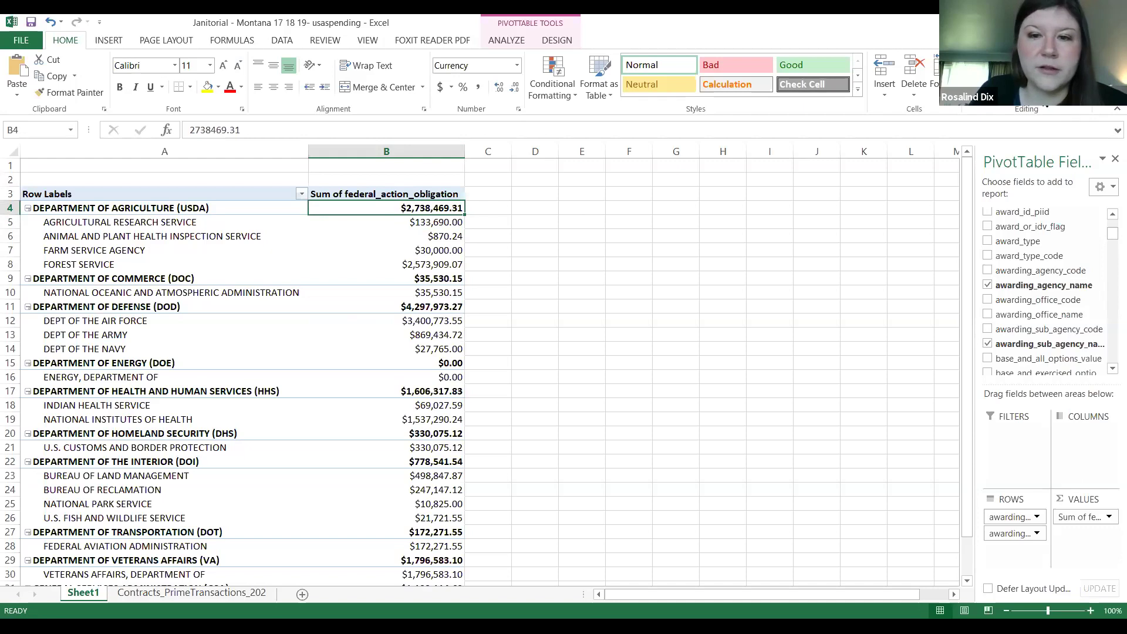
left_click(1030, 88)
left_click(1051, 129)
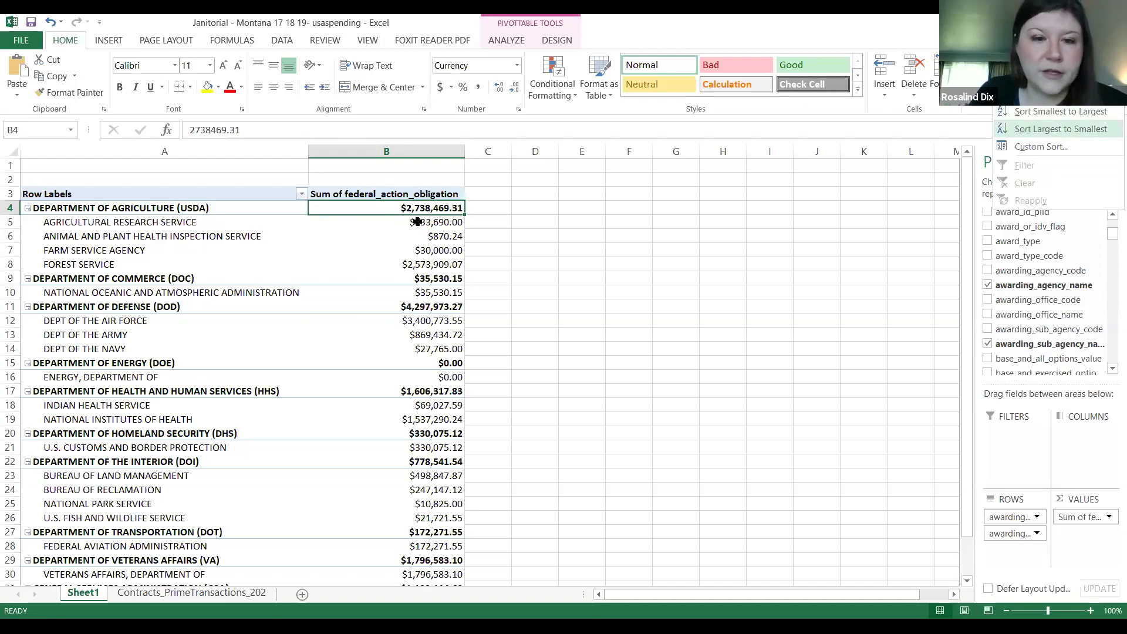
- Sort the sub-agencies within each department by obligation amount from largest to smallest, and deselect the values
left_click_drag(437, 223, 439, 265)
left_click(1030, 88)
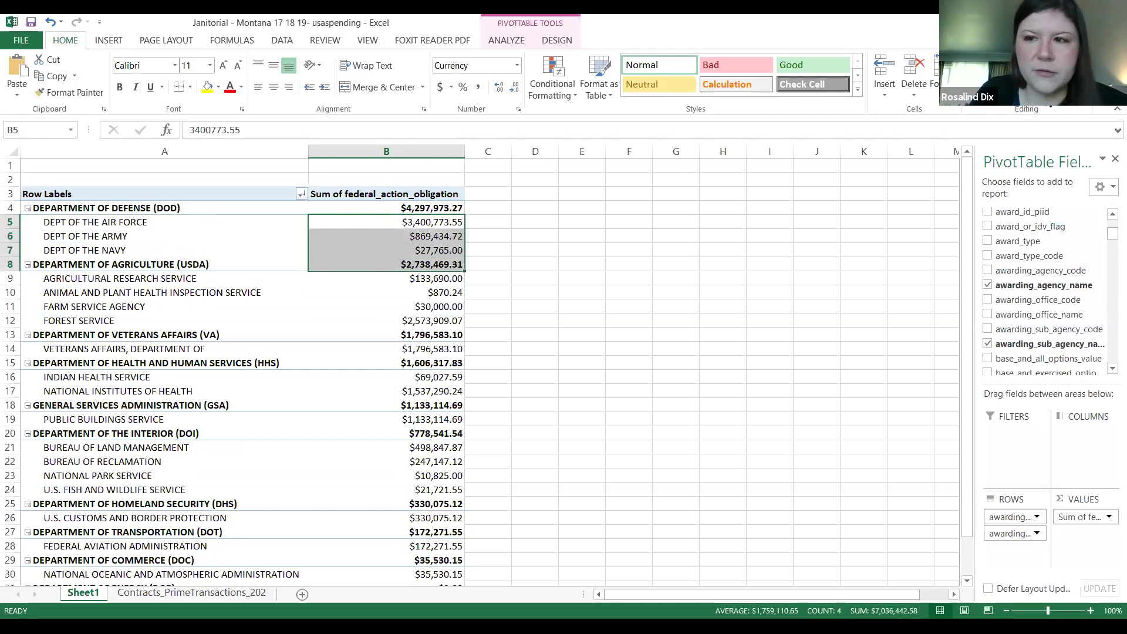
left_click(1037, 130)
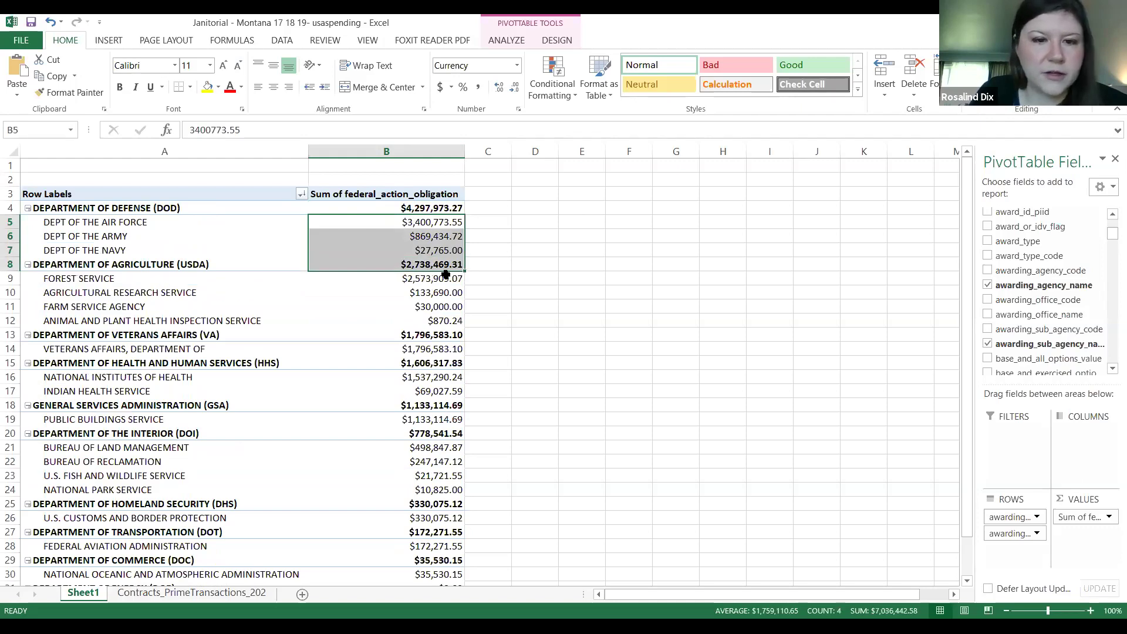
left_click(516, 307)
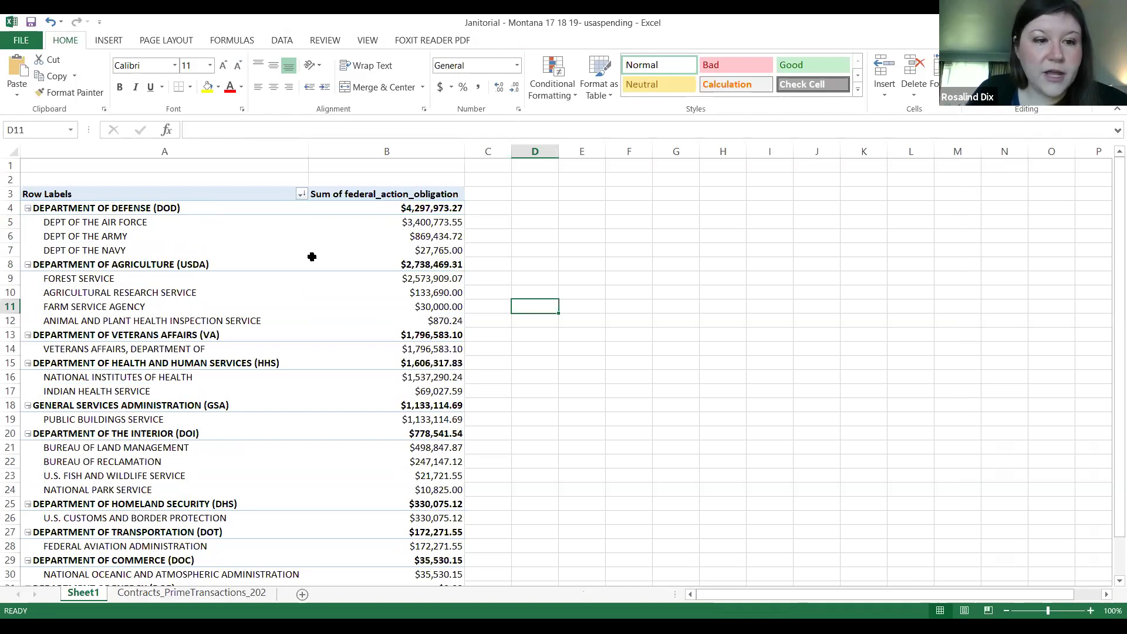
- Examine the obligation amounts of the Department of Defense sub-agencies and the remaining agencies down to the grand total
left_click(370, 250)
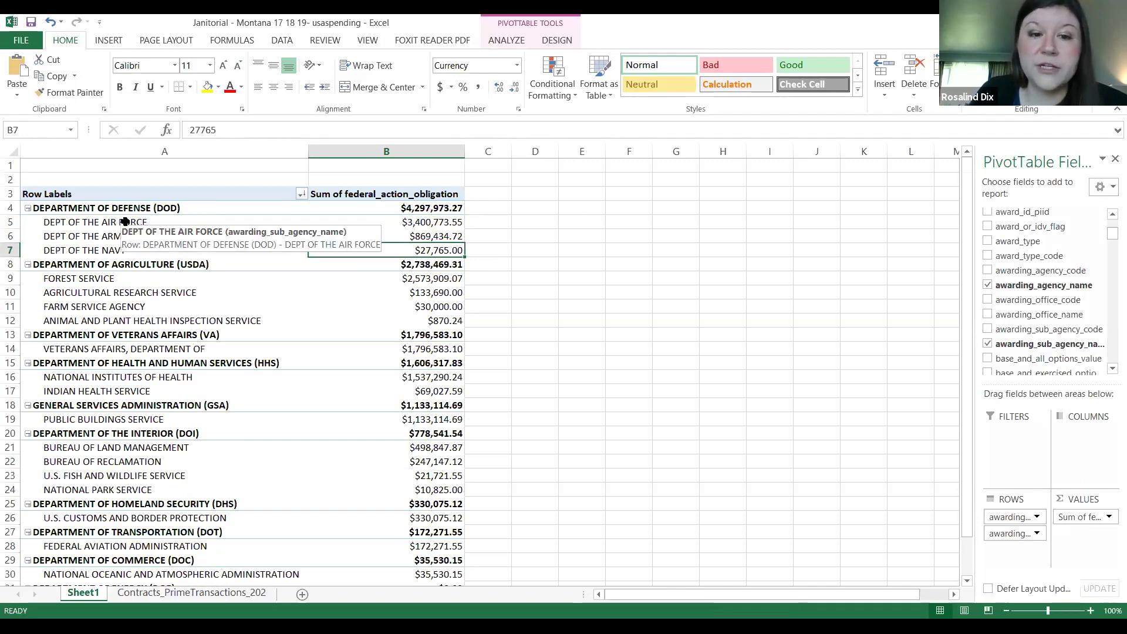
left_click(404, 221)
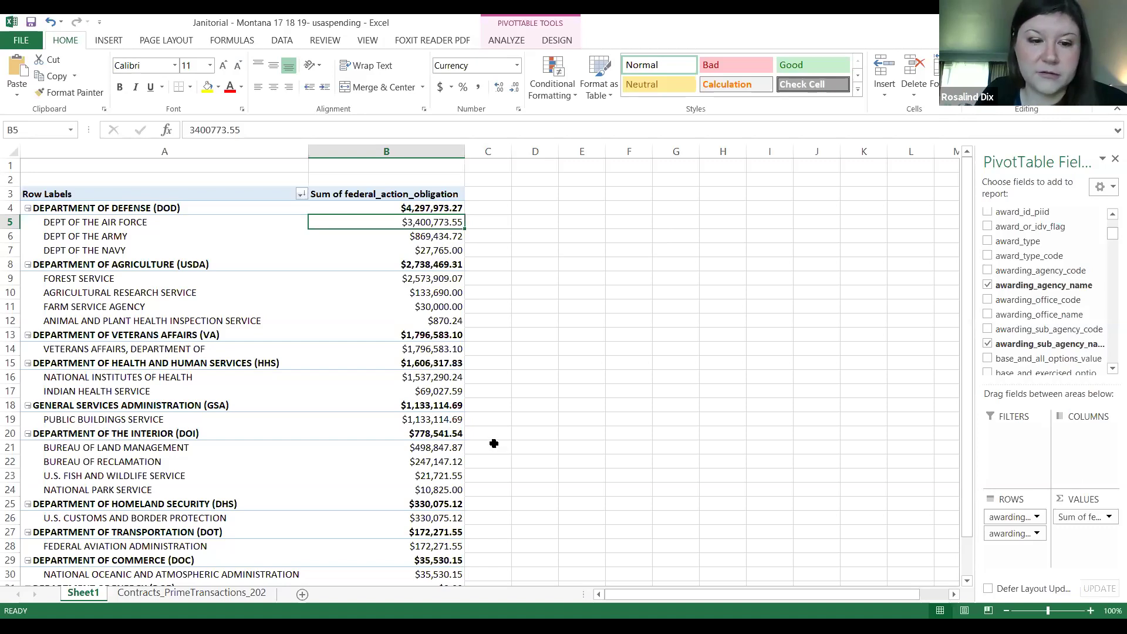
scroll(487, 487, "down", 3)
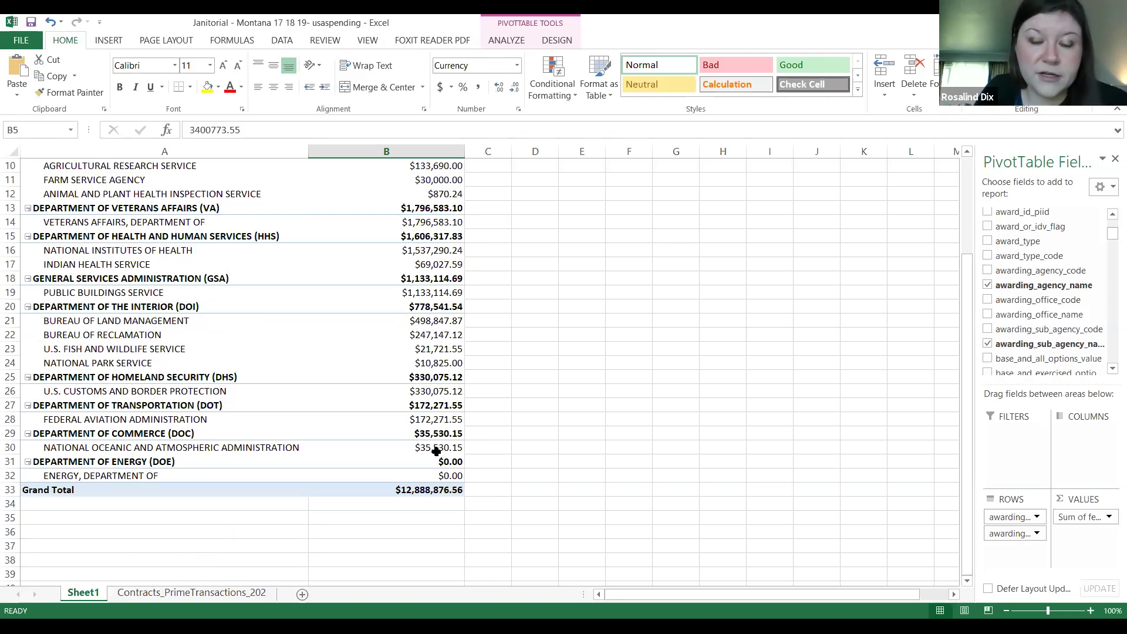
- Examine the PivotTable obligation amounts from the Department of Commerce back up to the Department of Defense, and browse the available fields
mouse_move(436, 450)
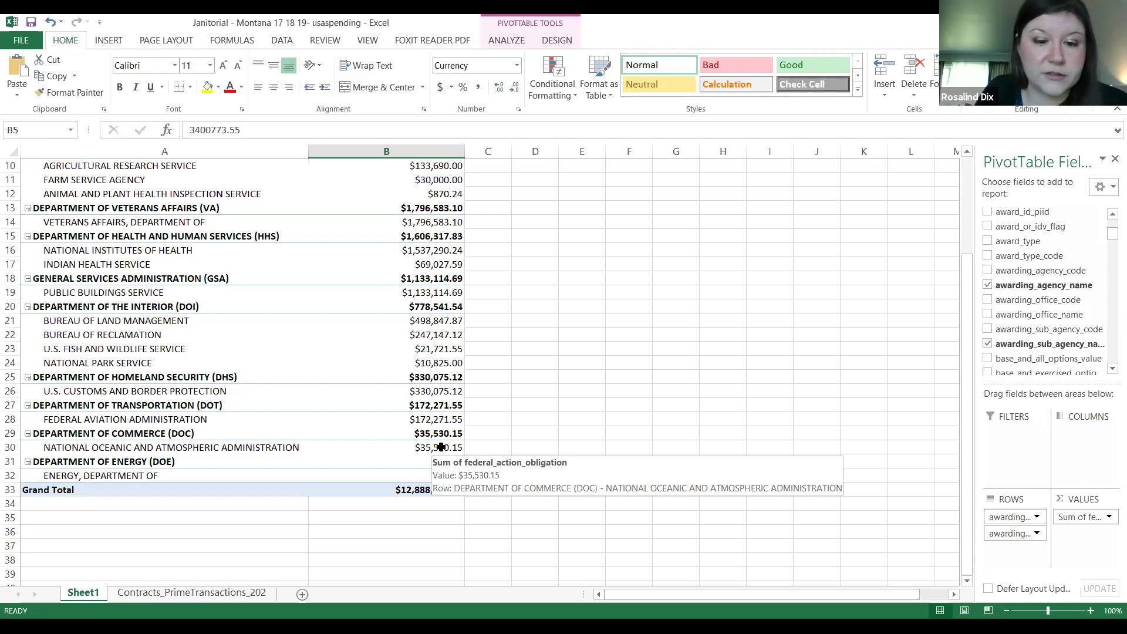
left_click(440, 447)
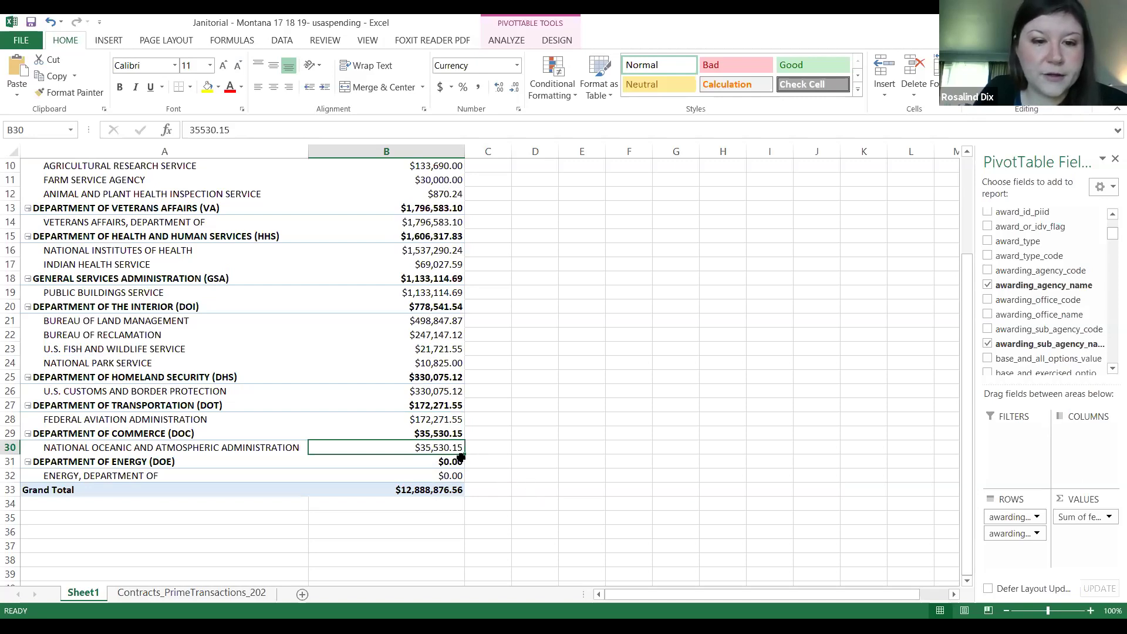
scroll(460, 457, "up", 2)
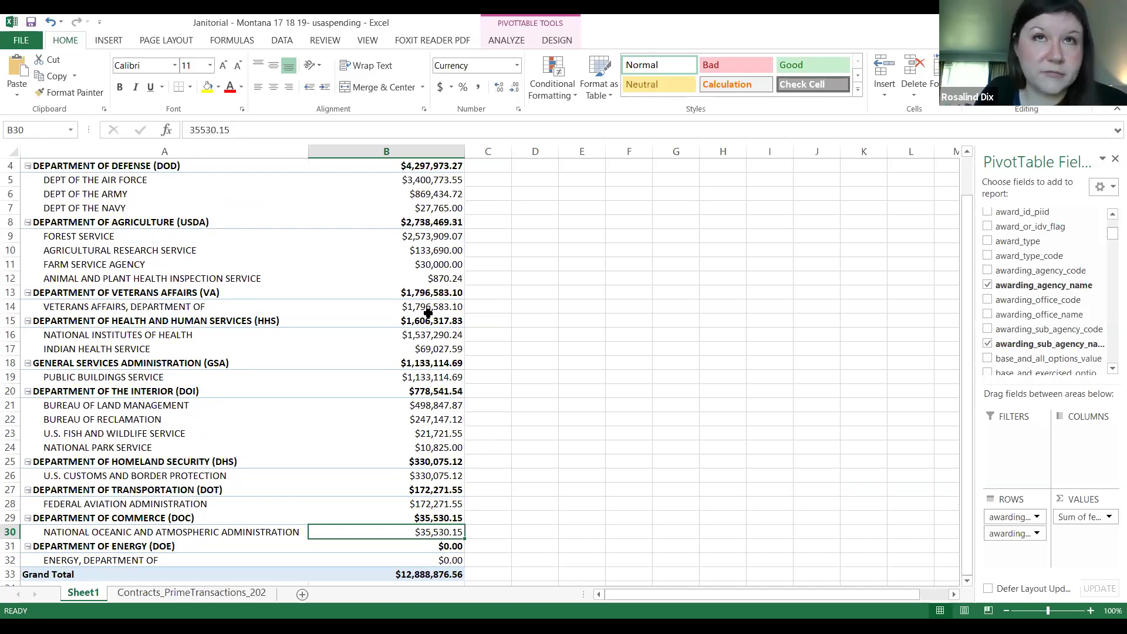
mouse_move(428, 313)
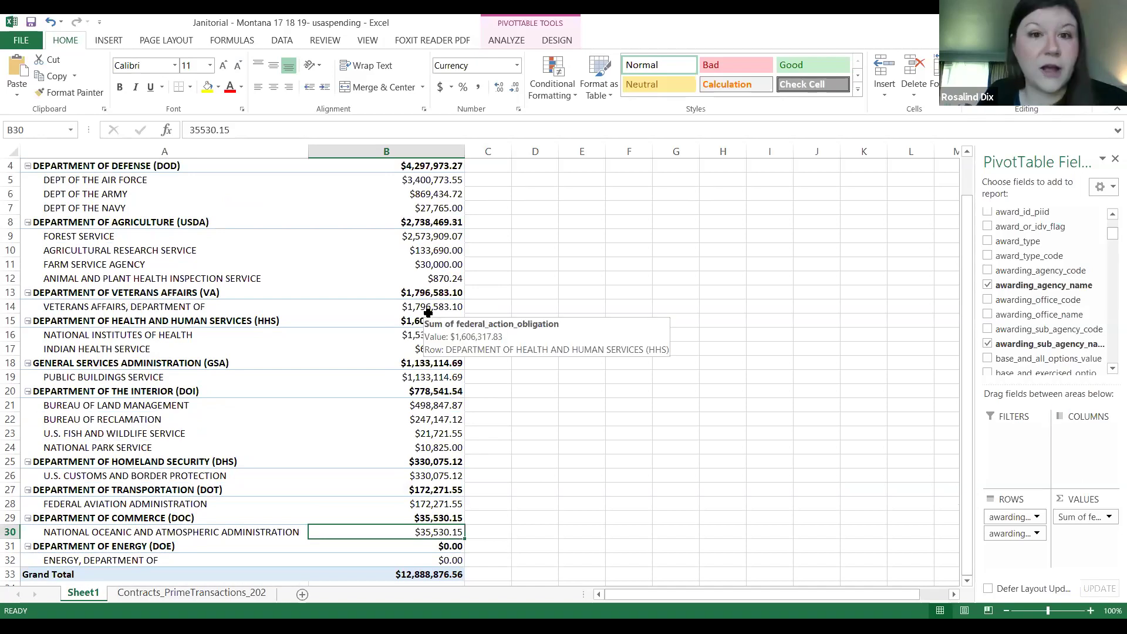
scroll(458, 297, "up", 1)
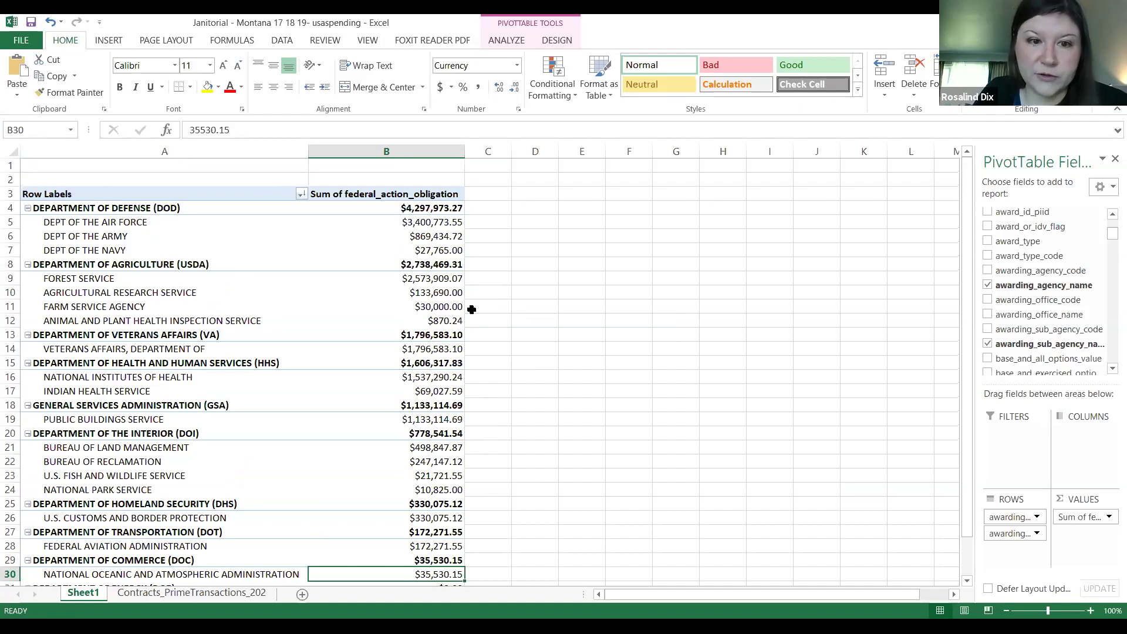
left_click_drag(1109, 225, 1110, 252)
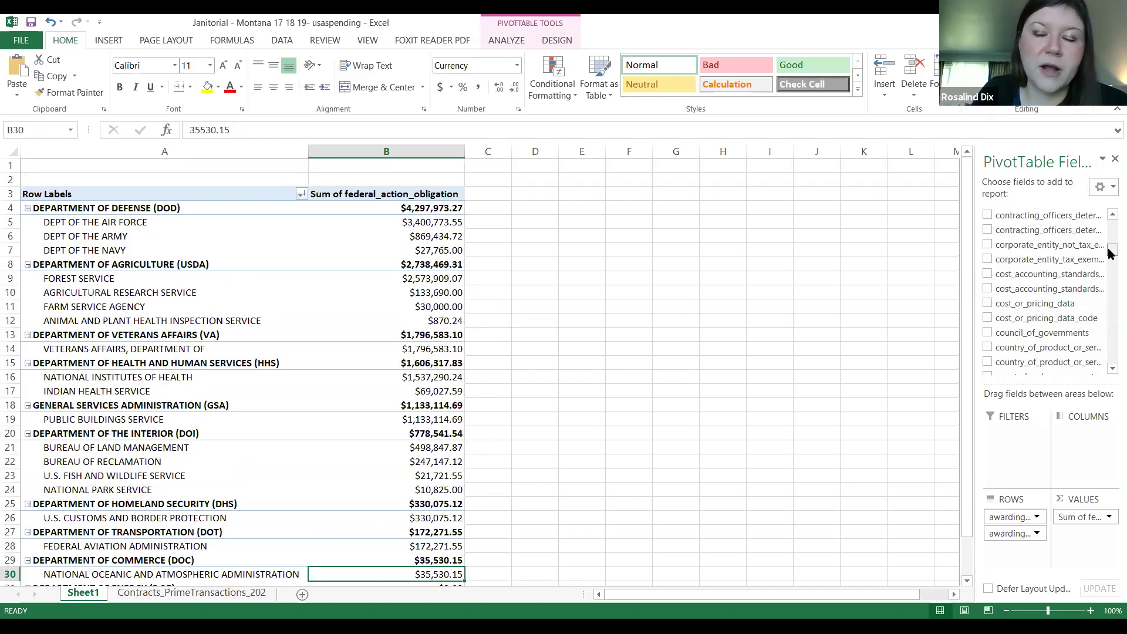
left_click_drag(1109, 253, 1091, 217)
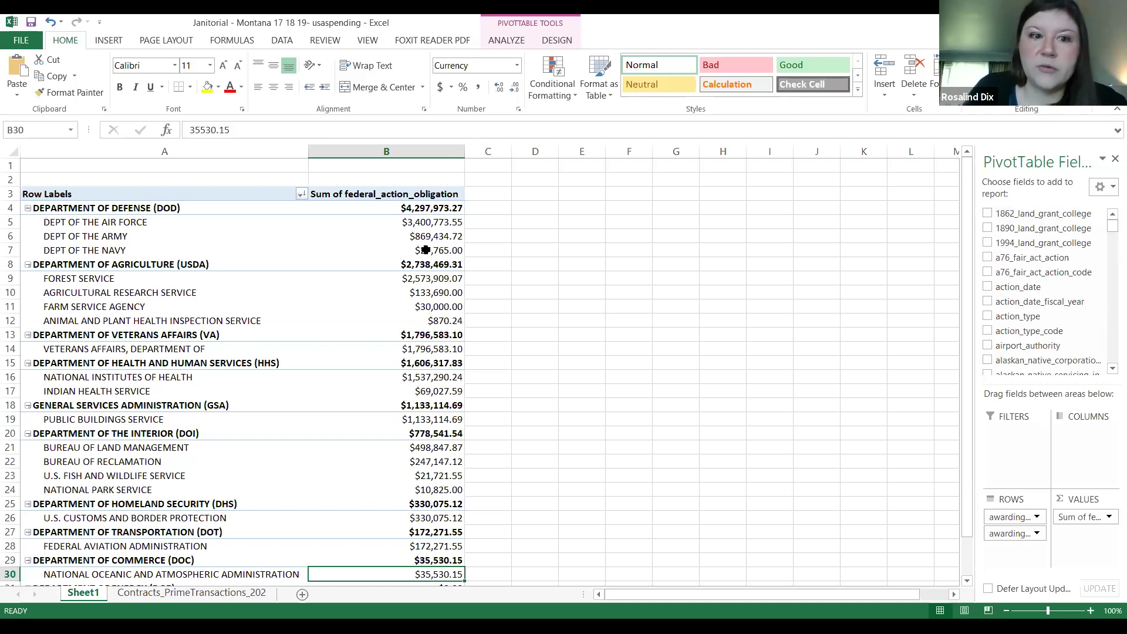
mouse_move(426, 250)
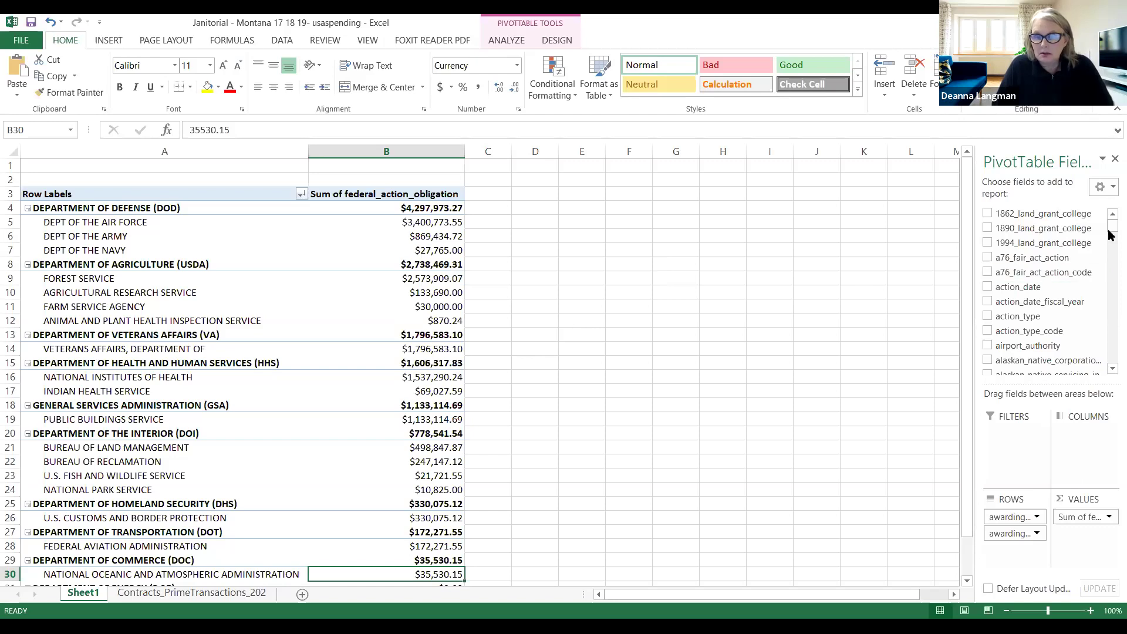
- Restrict action_date_fiscal_year to 2017 and add it as a report filter on the PivotTable
left_click_drag(1111, 233, 1109, 246)
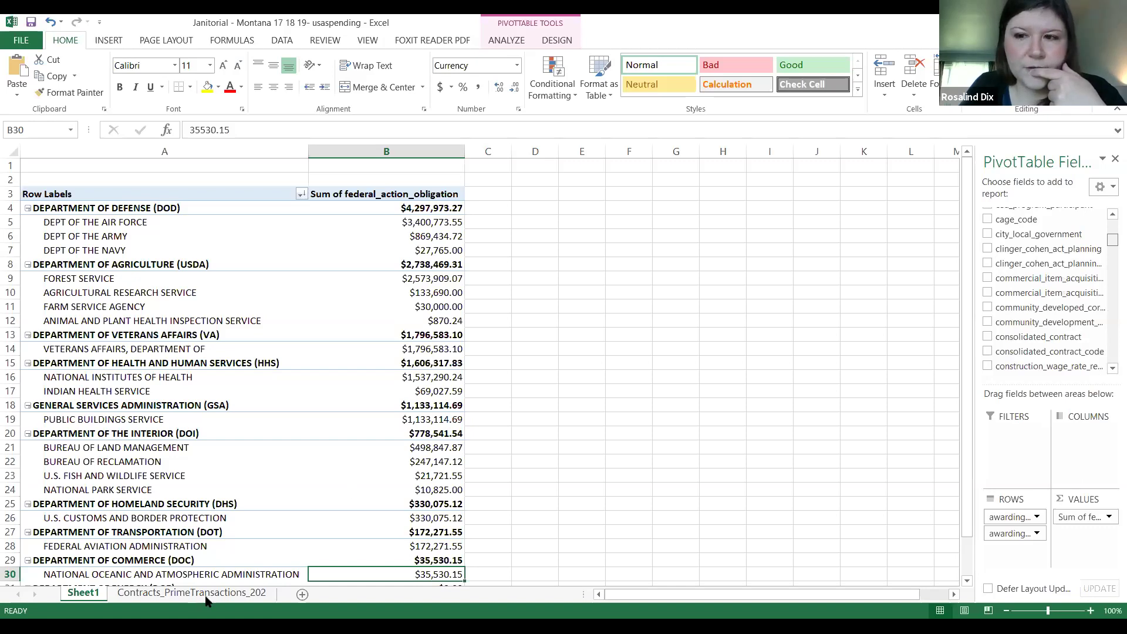
scroll(1056, 294, "up", 6)
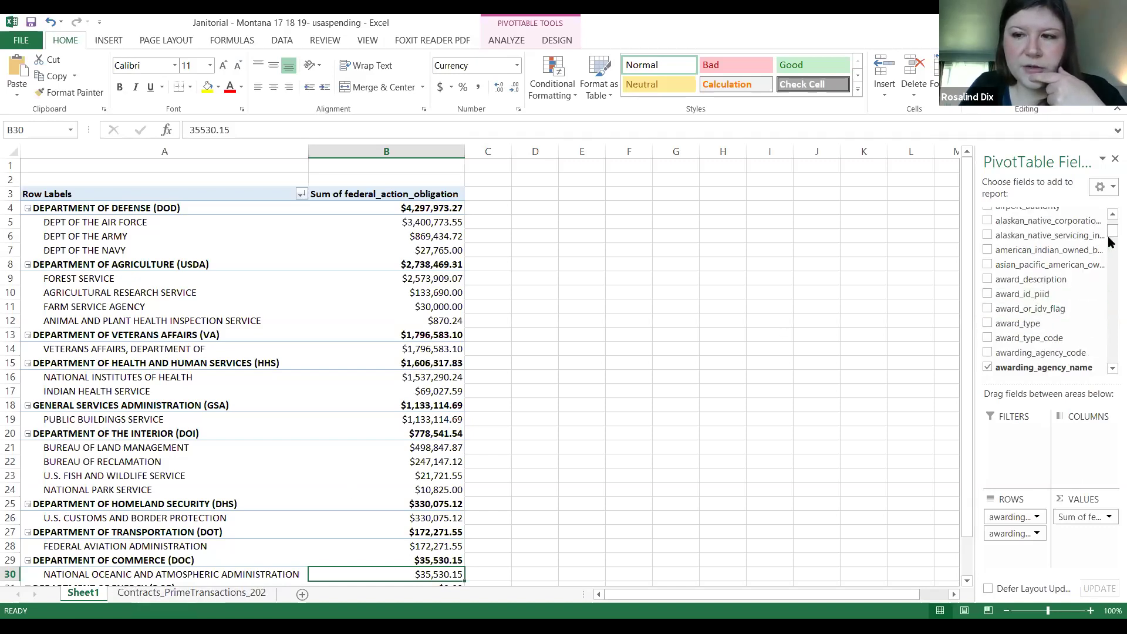
left_click_drag(1111, 233, 1111, 229)
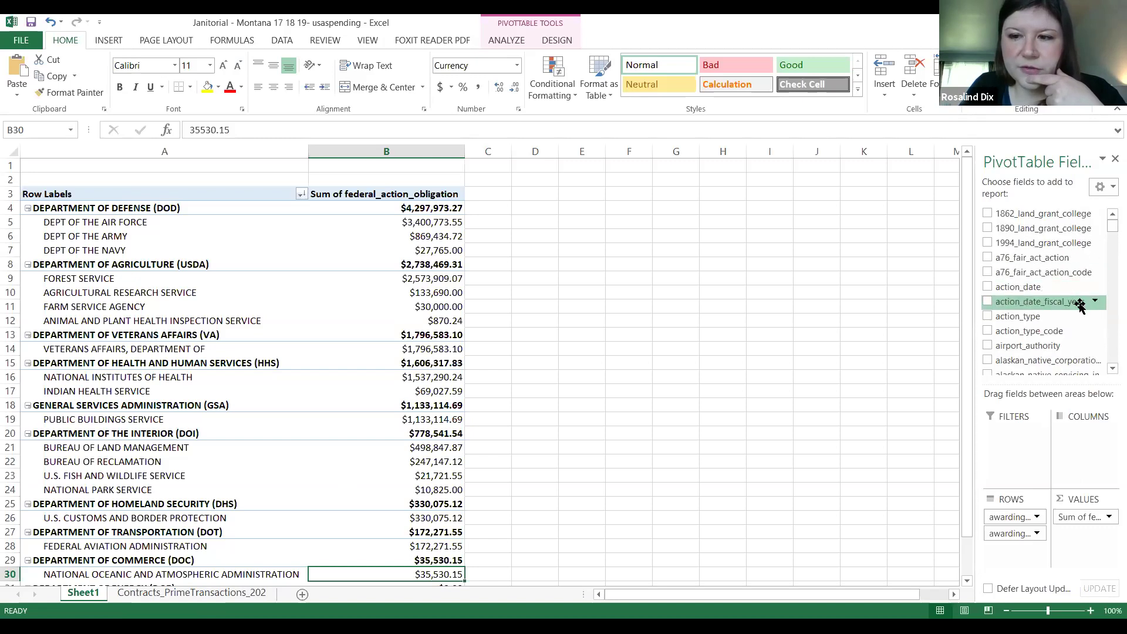
left_click(1095, 302)
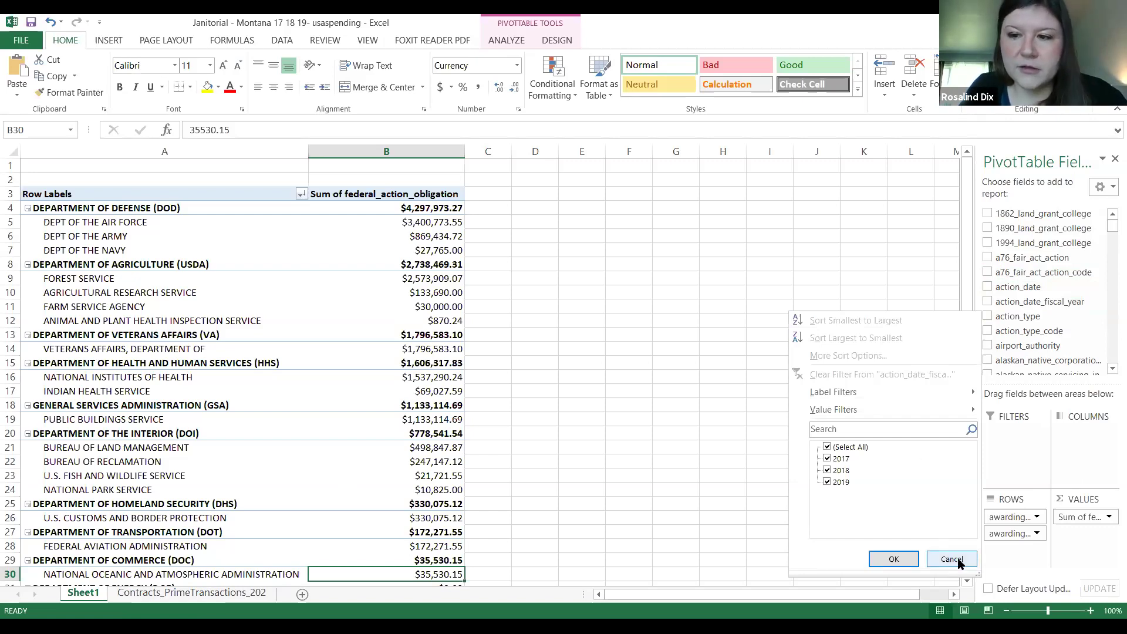
left_click(1018, 321)
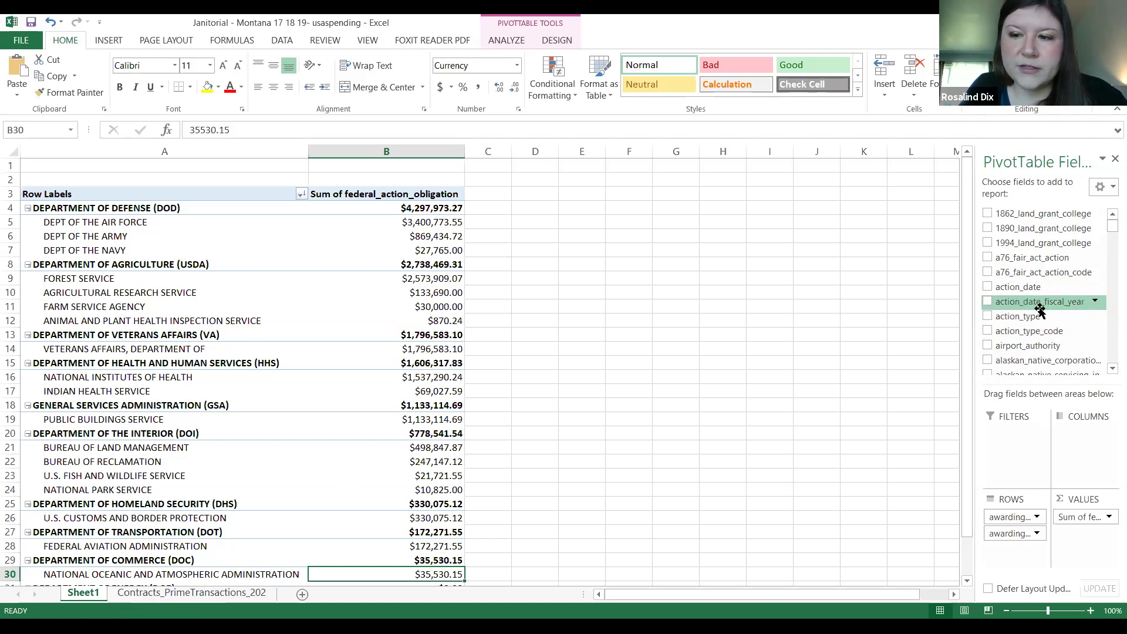
left_click(1095, 302)
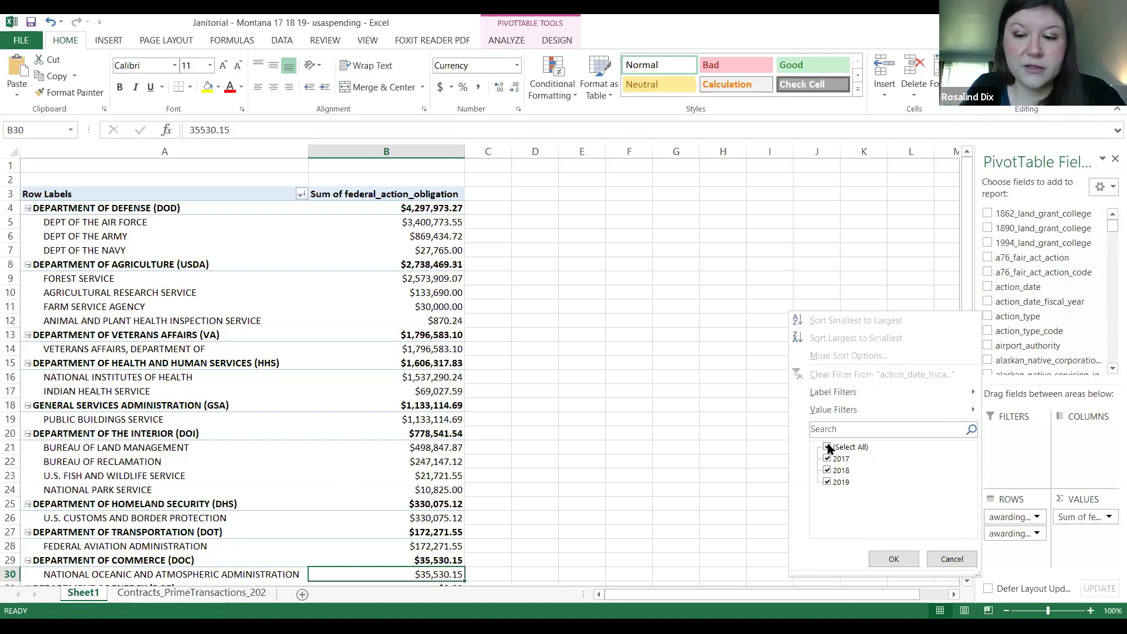
left_click(827, 447)
left_click(828, 458)
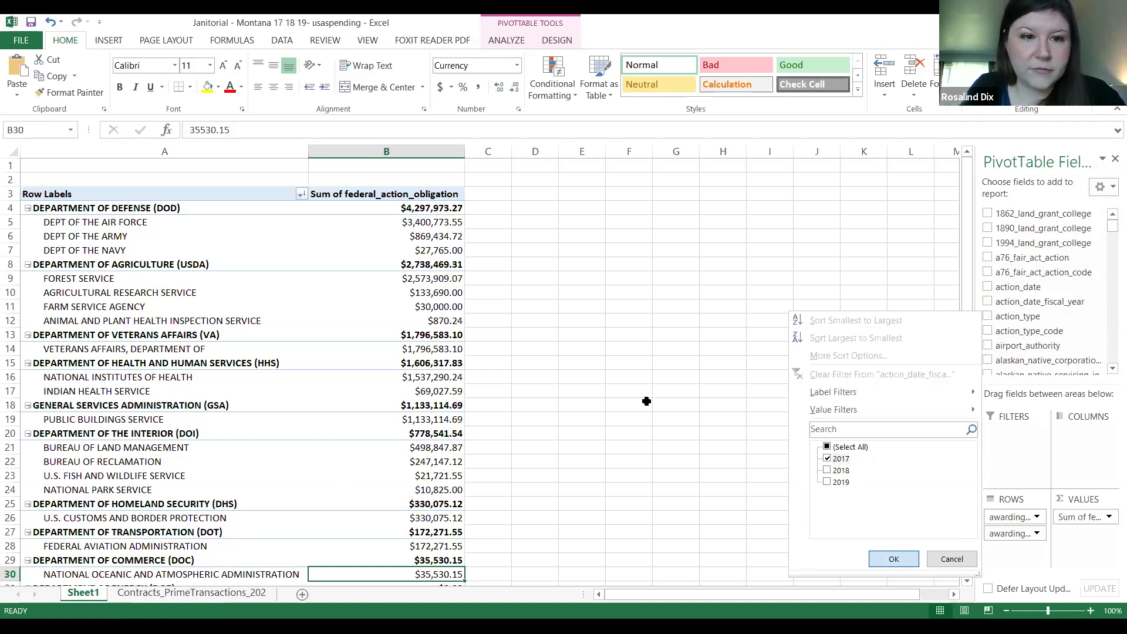
left_click(684, 409)
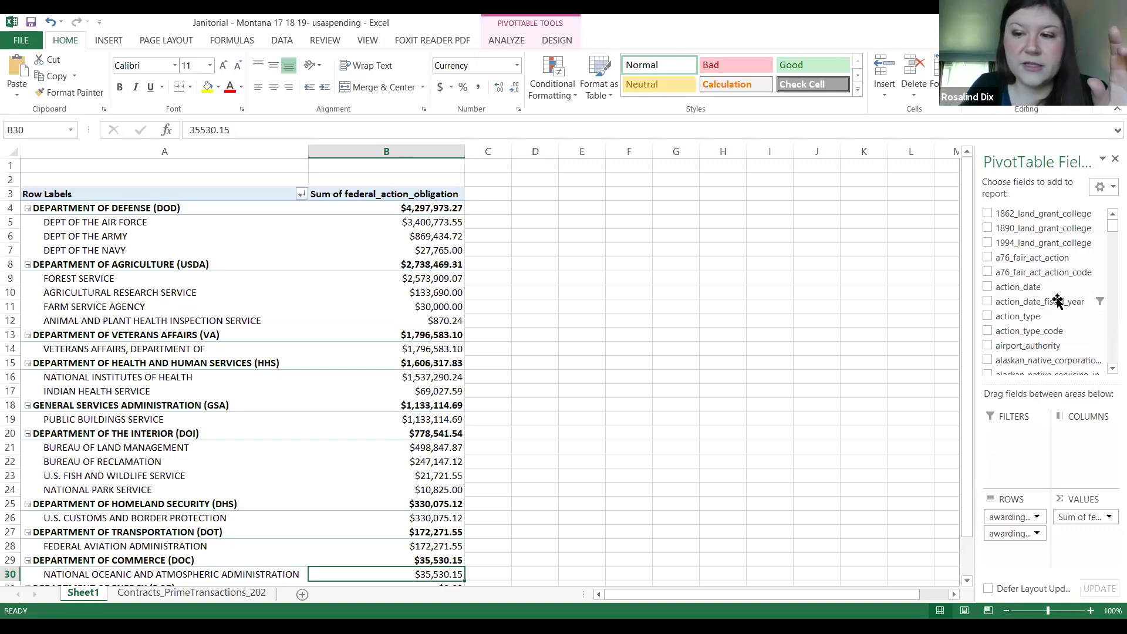
left_click_drag(1041, 308, 1012, 436)
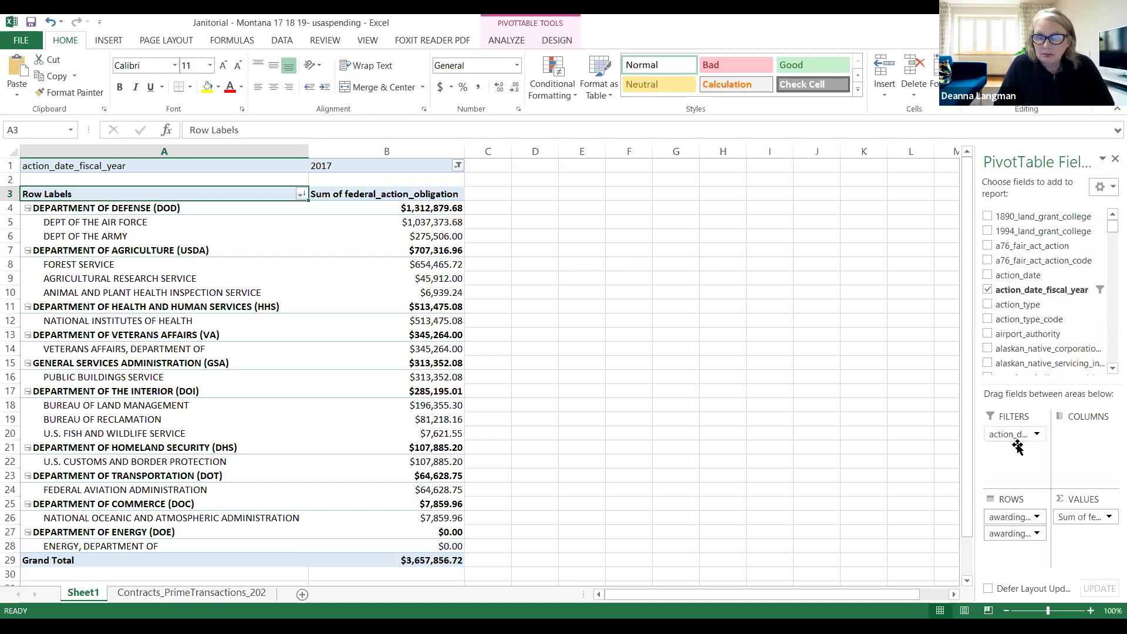
- Remove the action_date_fiscal_year filter from the PivotTable
scroll(1038, 311, "down", 1)
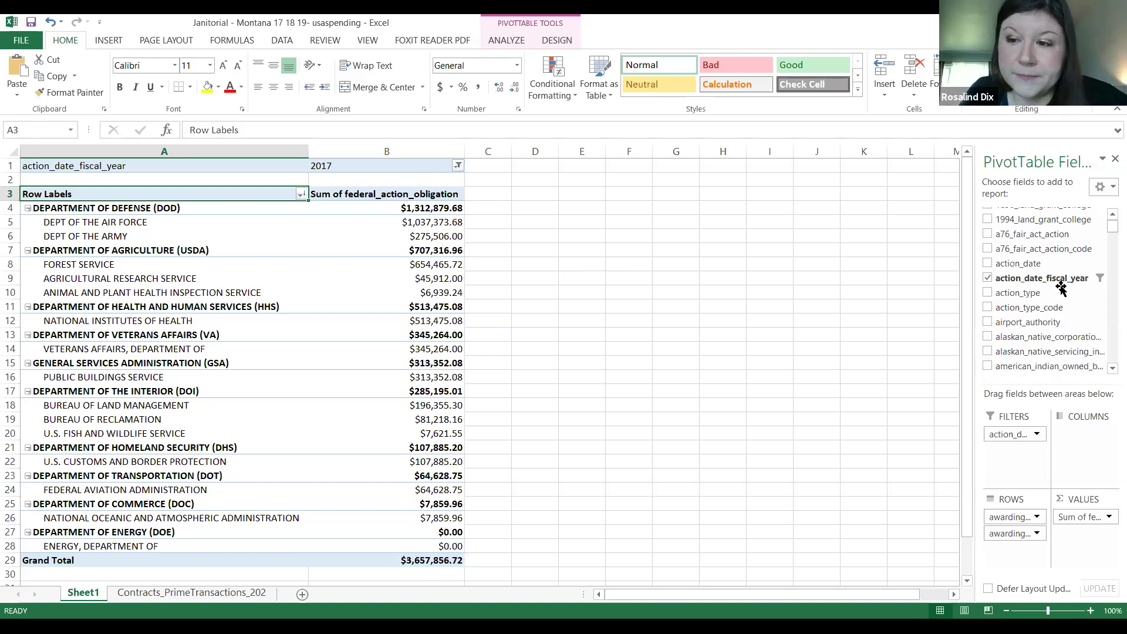
left_click(1061, 285)
- Add awarding_office_code as a row level beneath the sub-agencies, and select the Air Force office code FA4626
scroll(1107, 245, "down", 10)
scroll(1101, 252, "up", 4)
scroll(1105, 267, "up", 3)
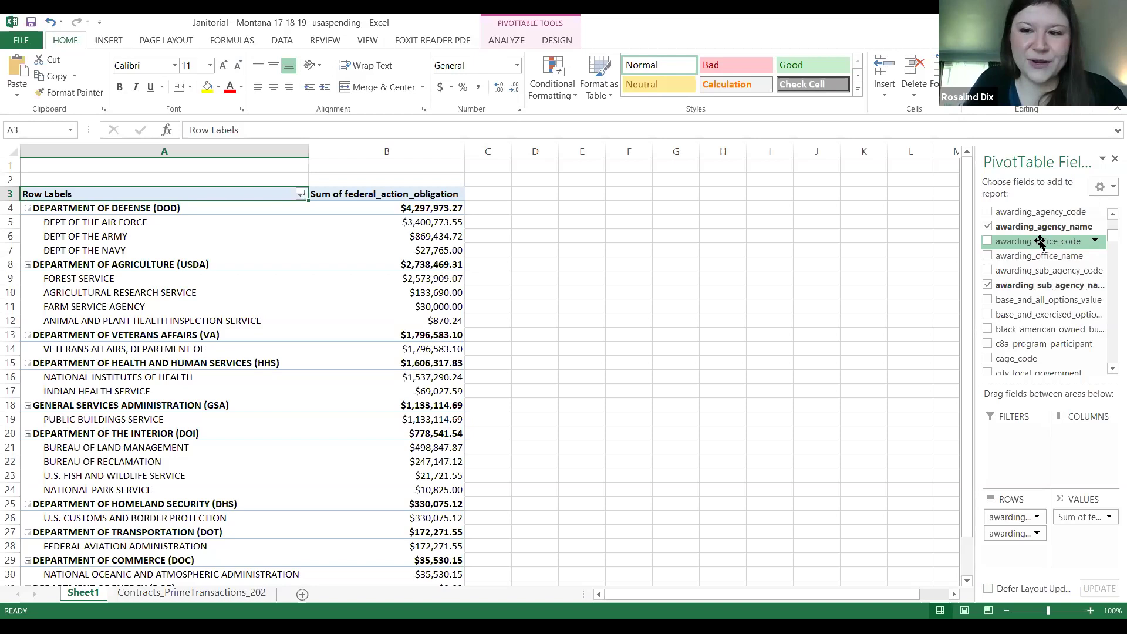
left_click_drag(1039, 243, 1014, 558)
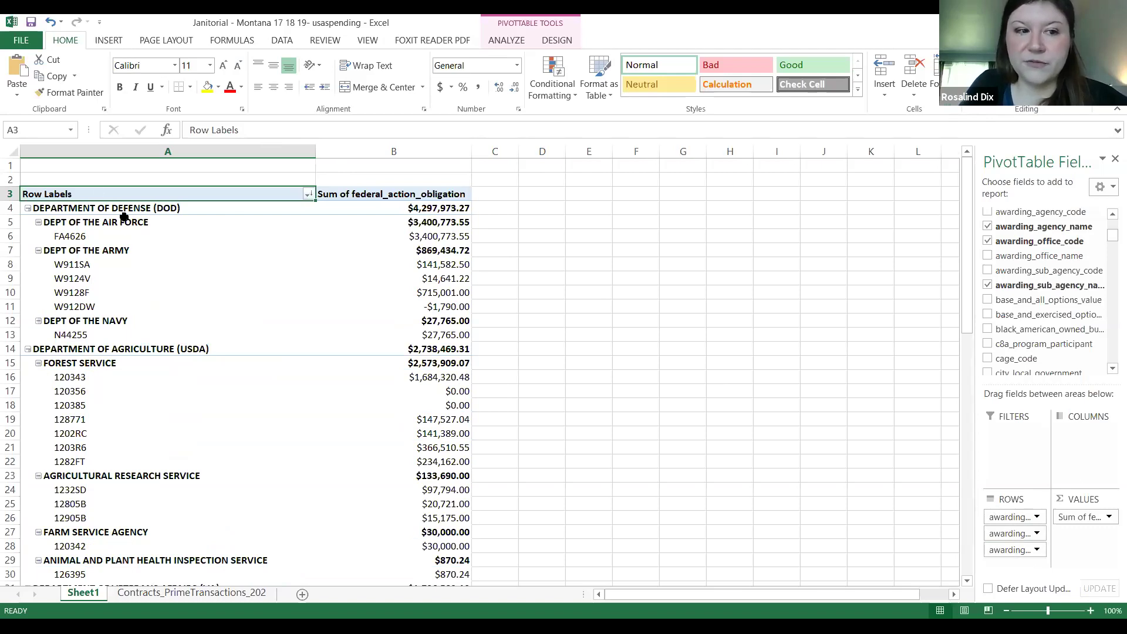
left_click(70, 237)
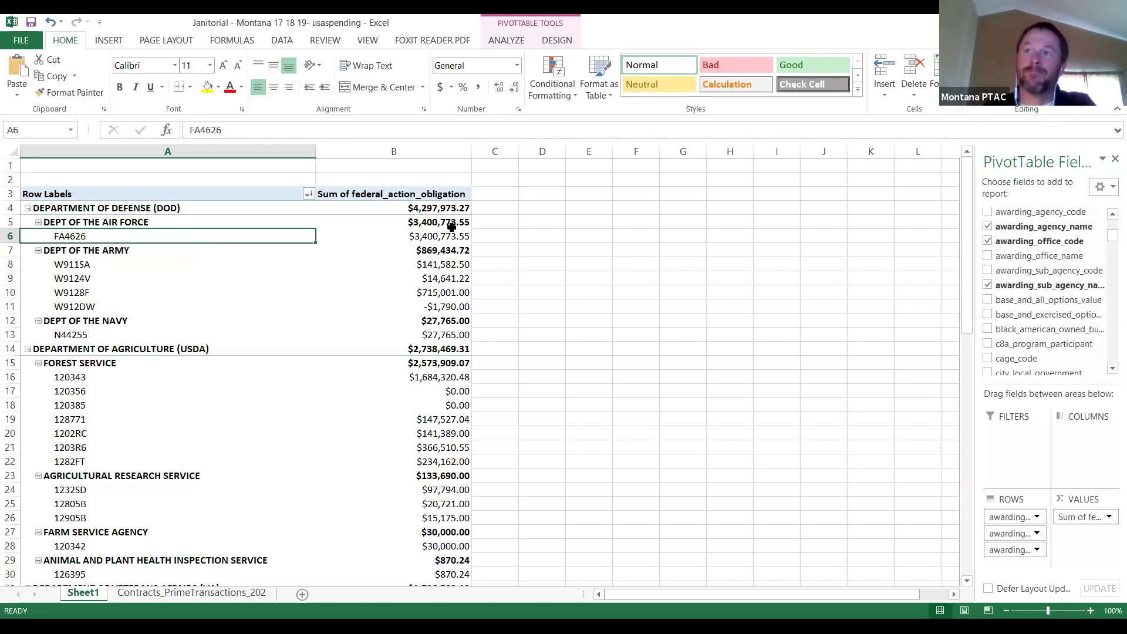
mouse_move(451, 226)
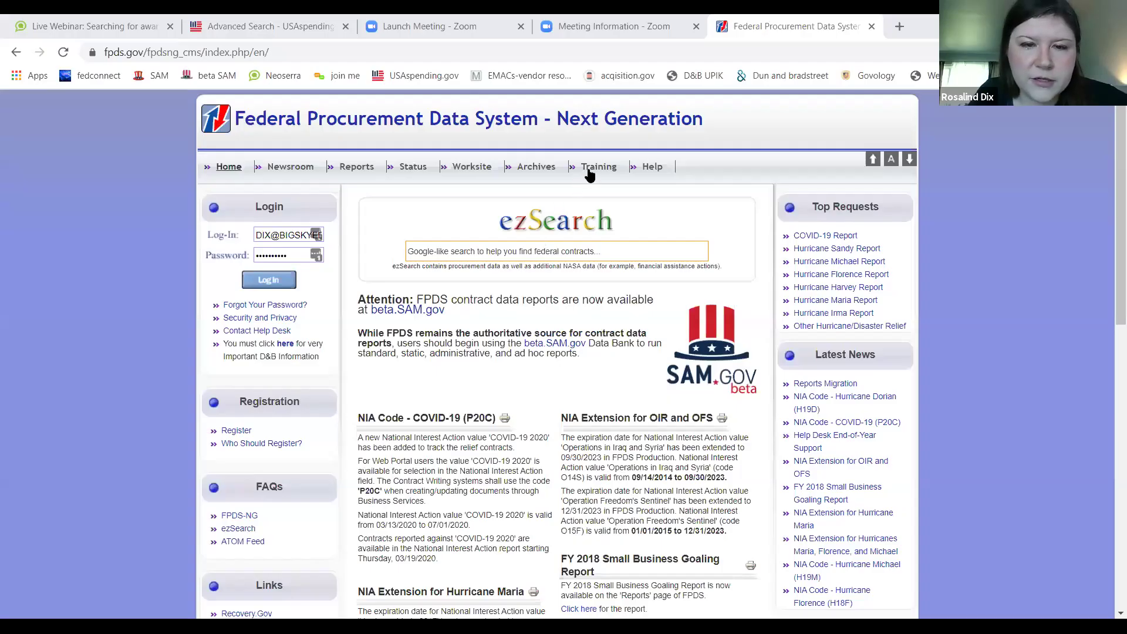
- Switch to the FPDS site in the browser, go to its Worksite page and try to open the List of Contracting Offices, retrying once
left_click(477, 168)
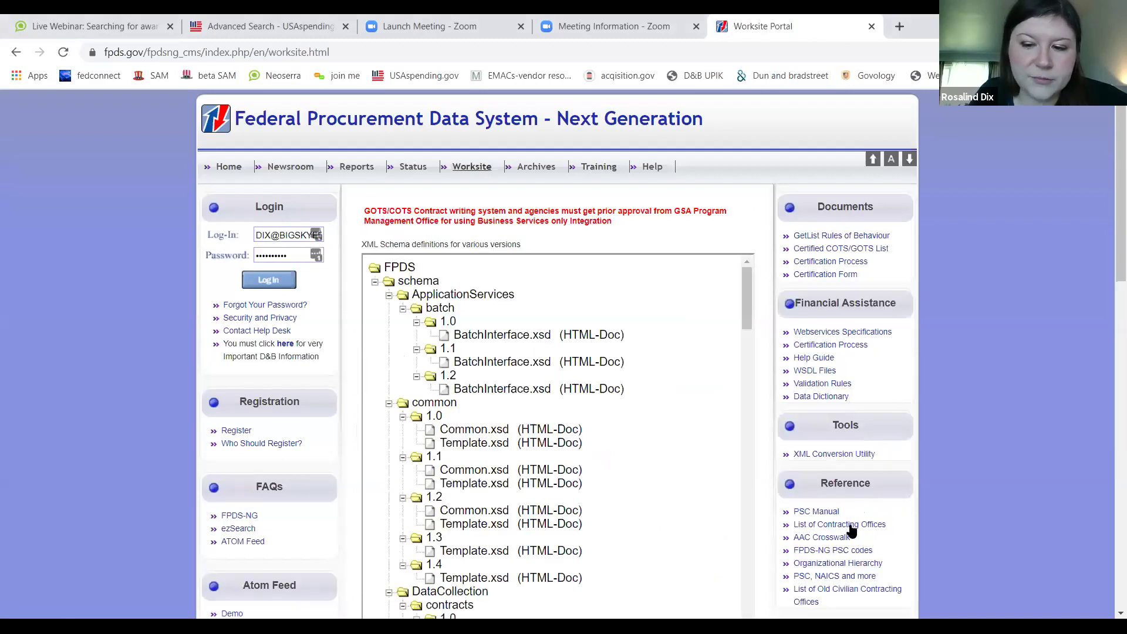
left_click(850, 526)
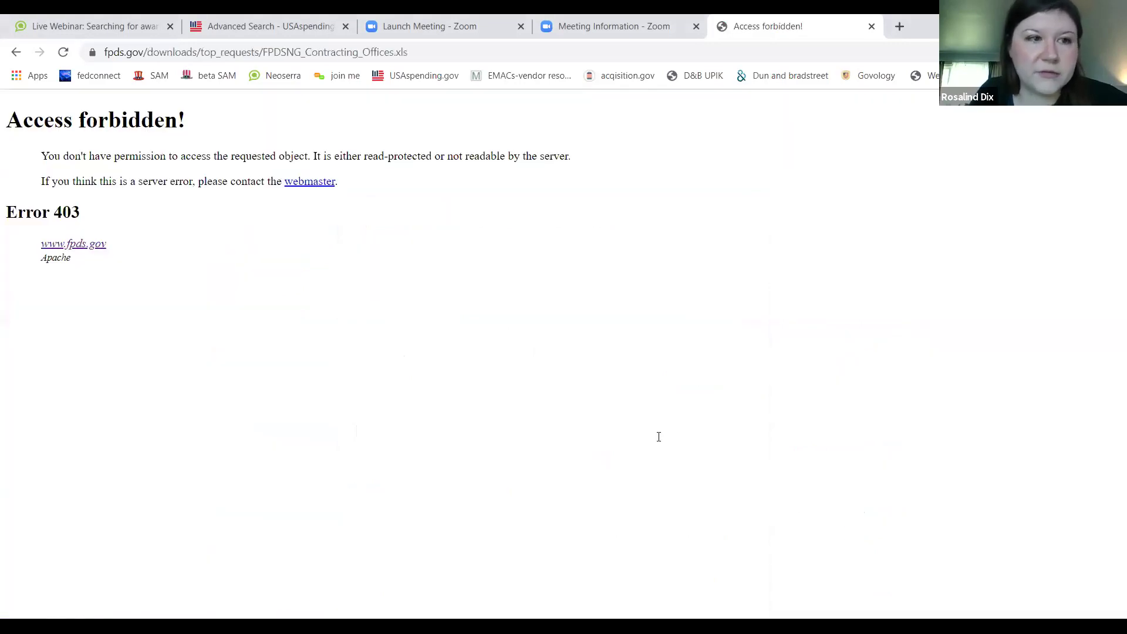
left_click(16, 54)
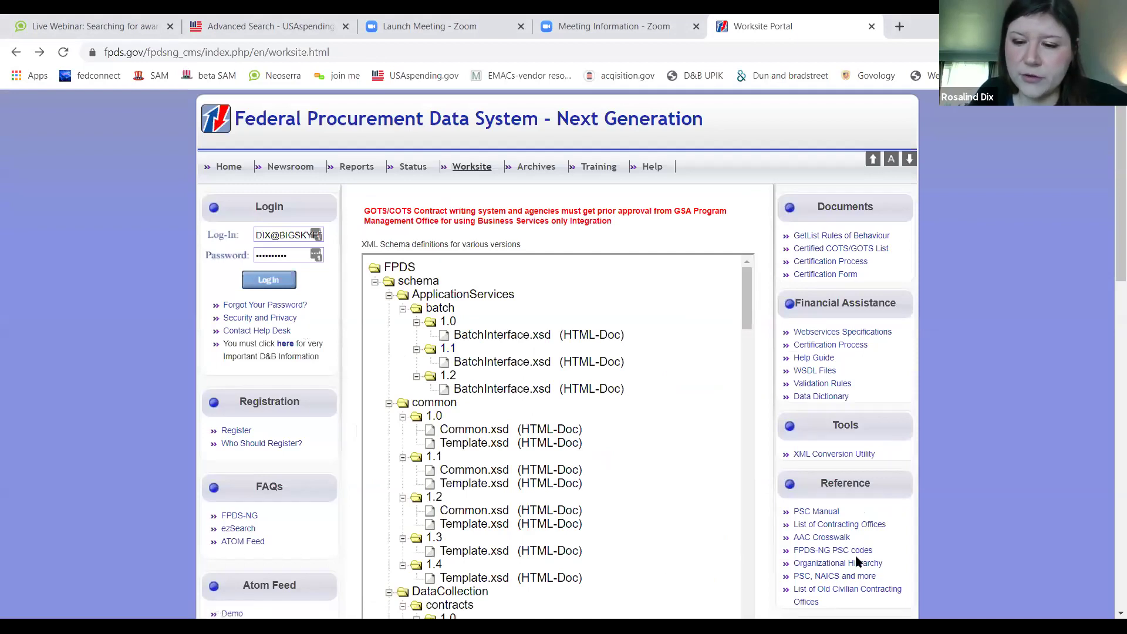
left_click(836, 524)
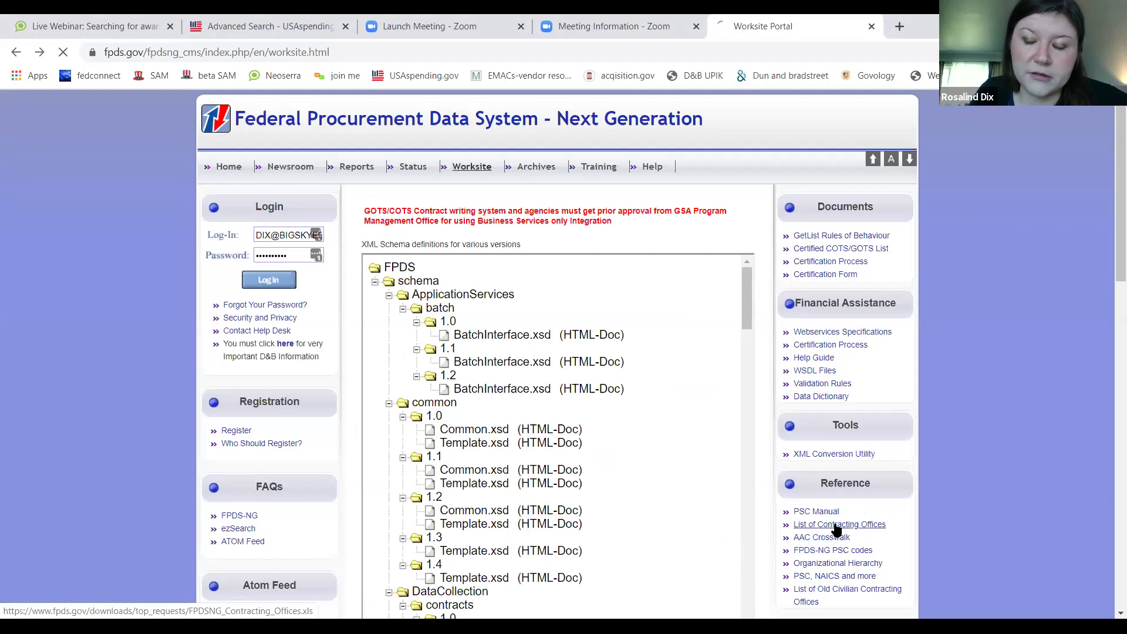